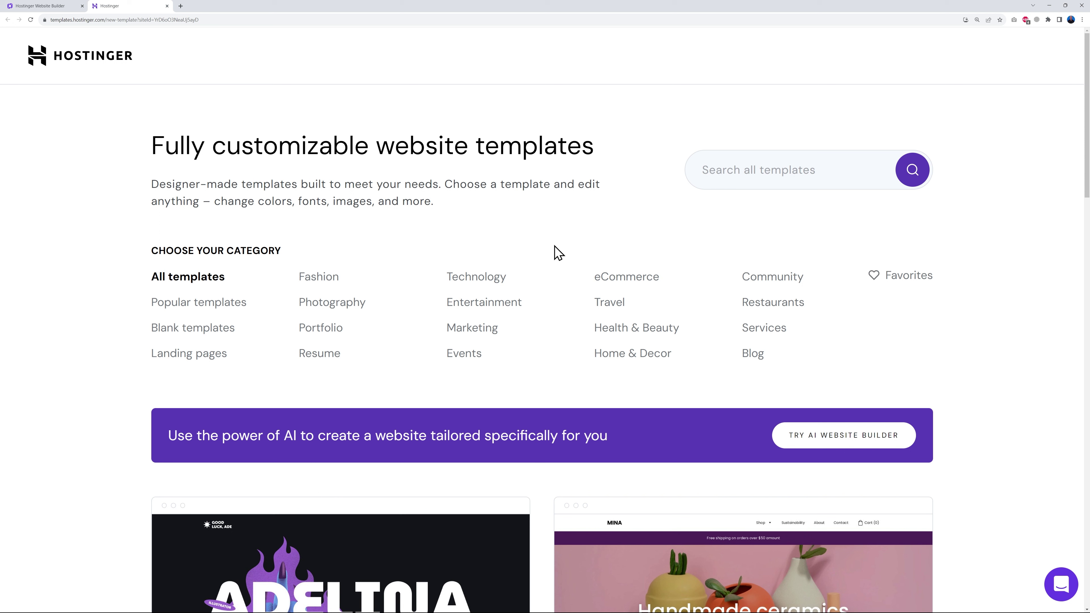
Filter the website templates to the Technology category and look through the designs offered
click(493, 280)
scroll(991, 346, down, 6)
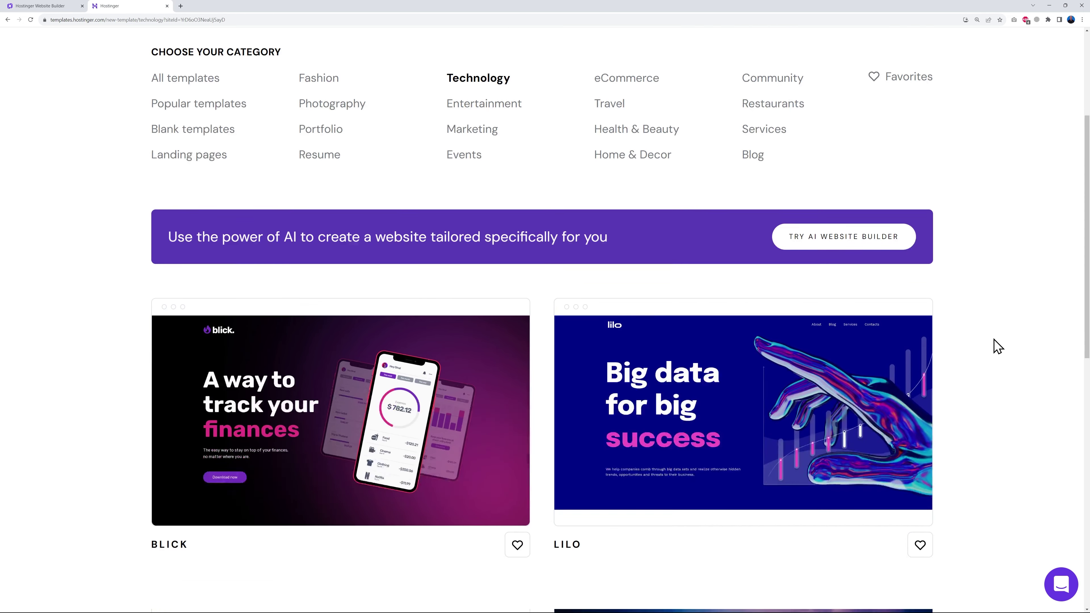
scroll(1005, 345, down, 1)
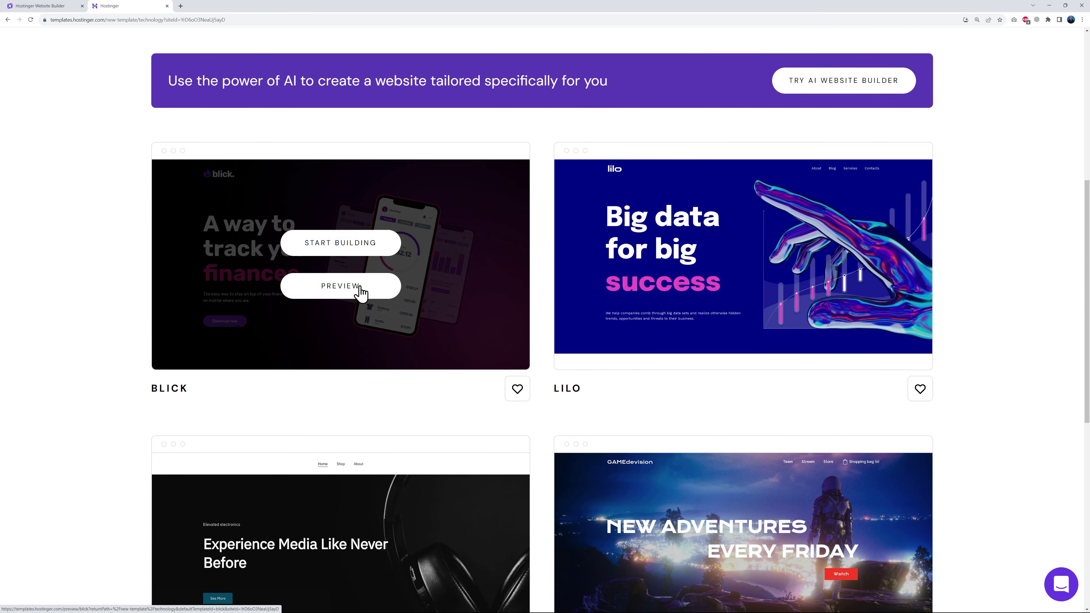
mouse_move(408, 326)
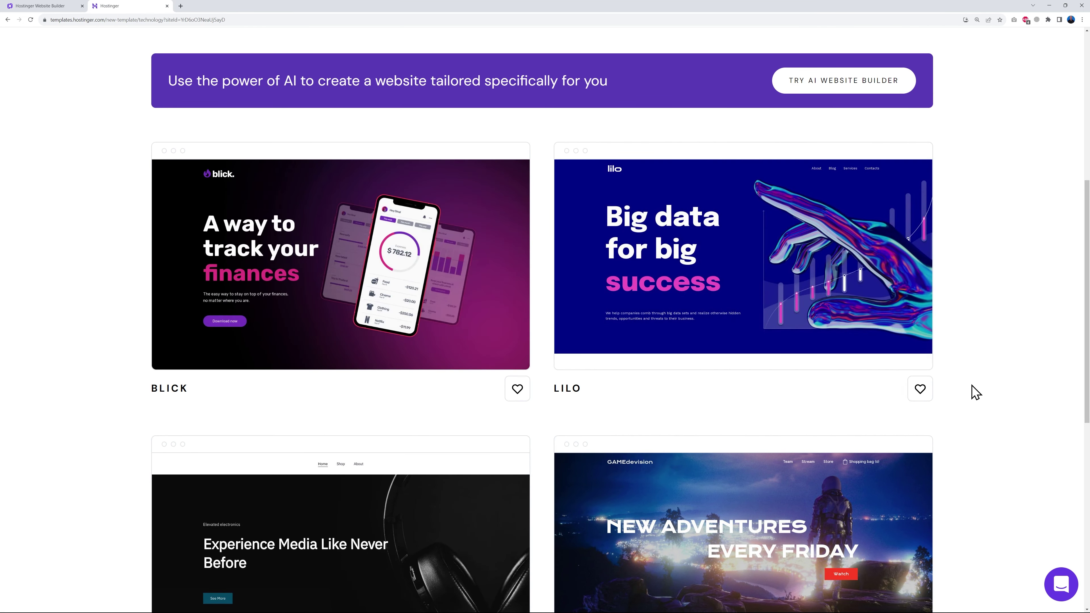
scroll(990, 384, down, 8)
scroll(1015, 381, up, 8)
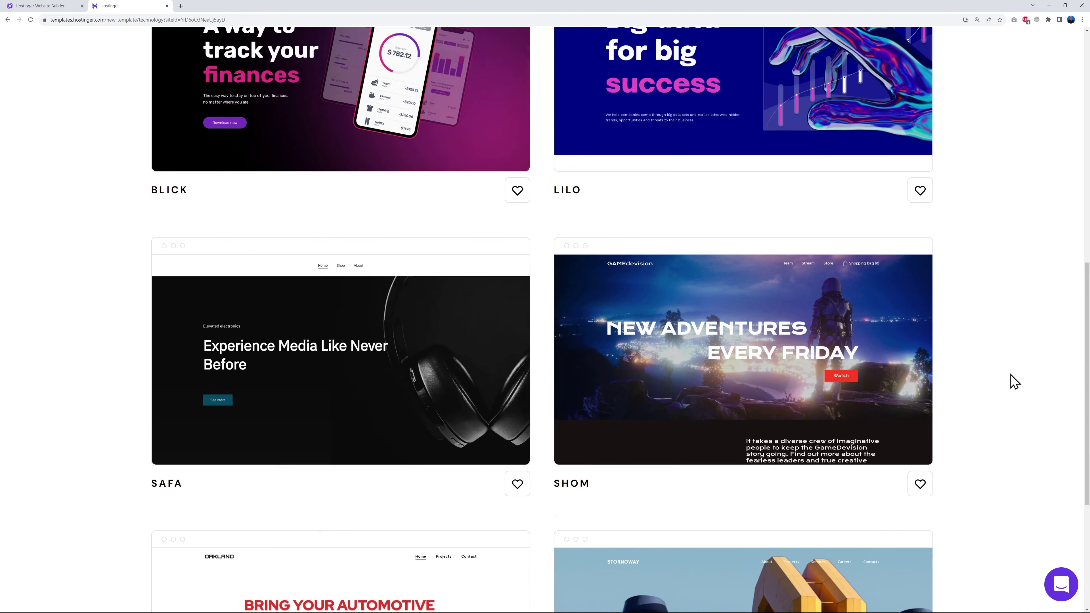
Preview the Blick template, examine its page from the hero to the reviews, and close the template preview
click(351, 306)
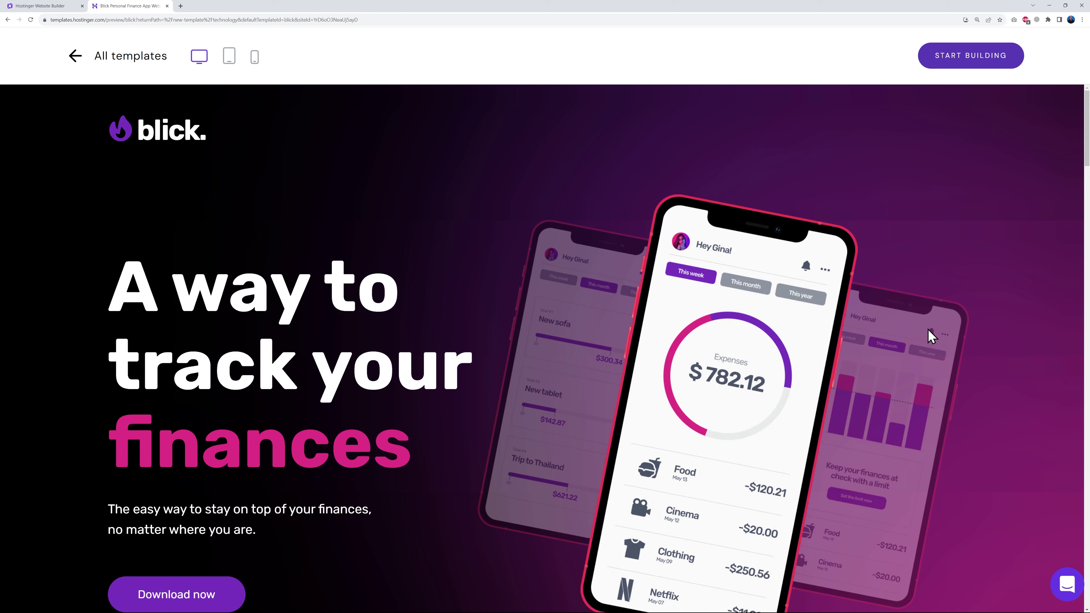
scroll(940, 326, down, 5)
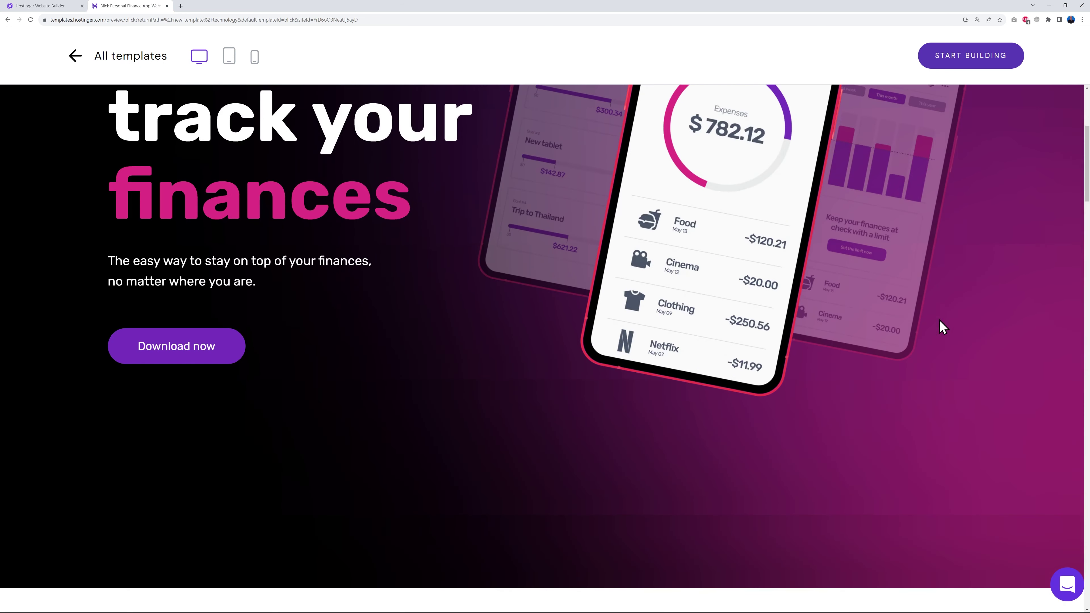
scroll(940, 327, down, 10)
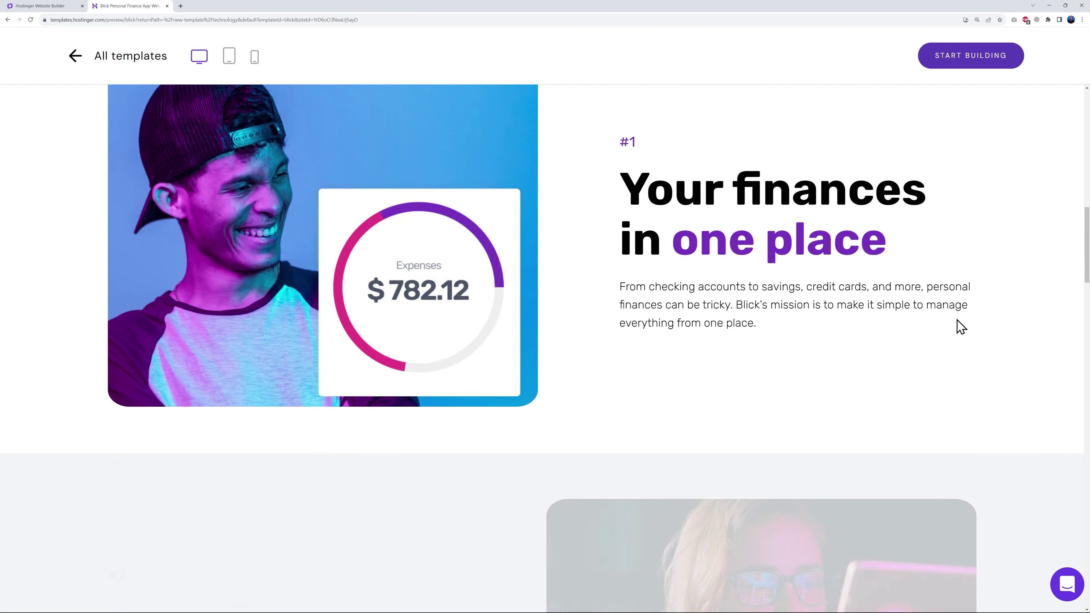
scroll(1005, 320, down, 4)
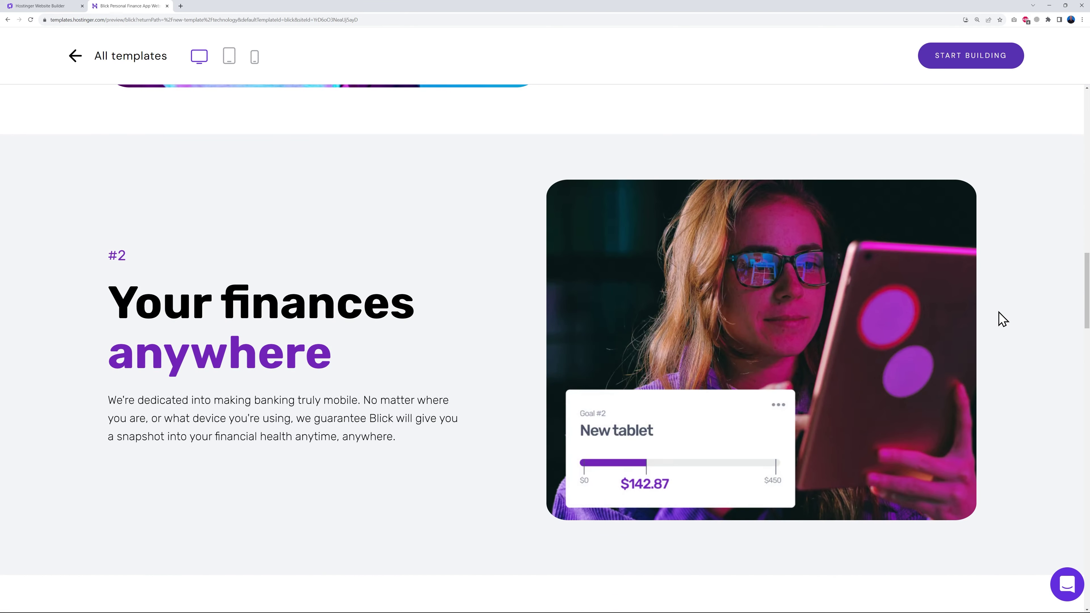
scroll(1002, 319, down, 8)
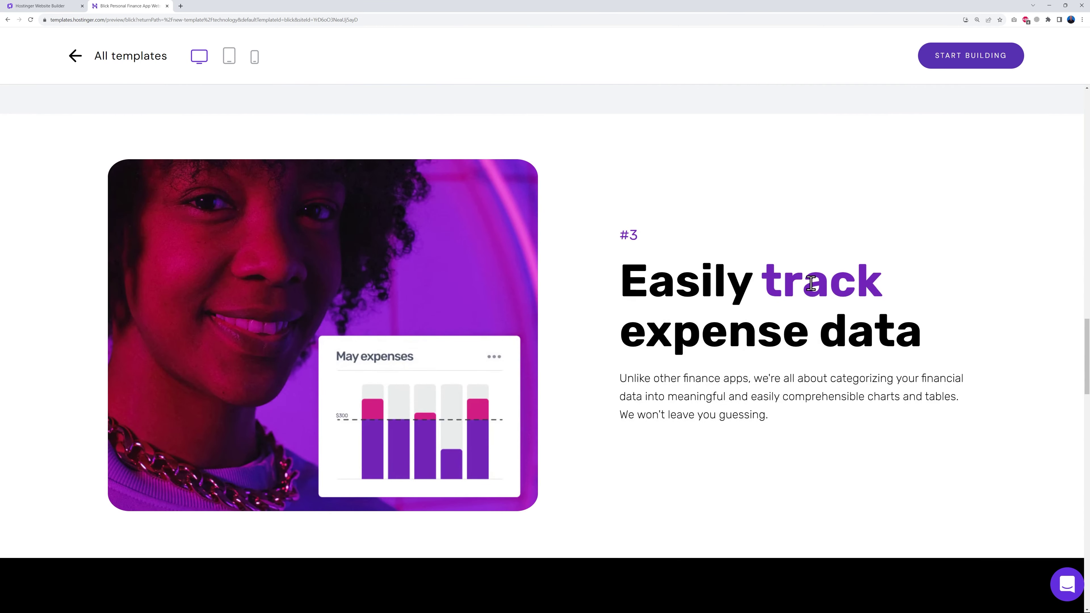
scroll(937, 373, down, 10)
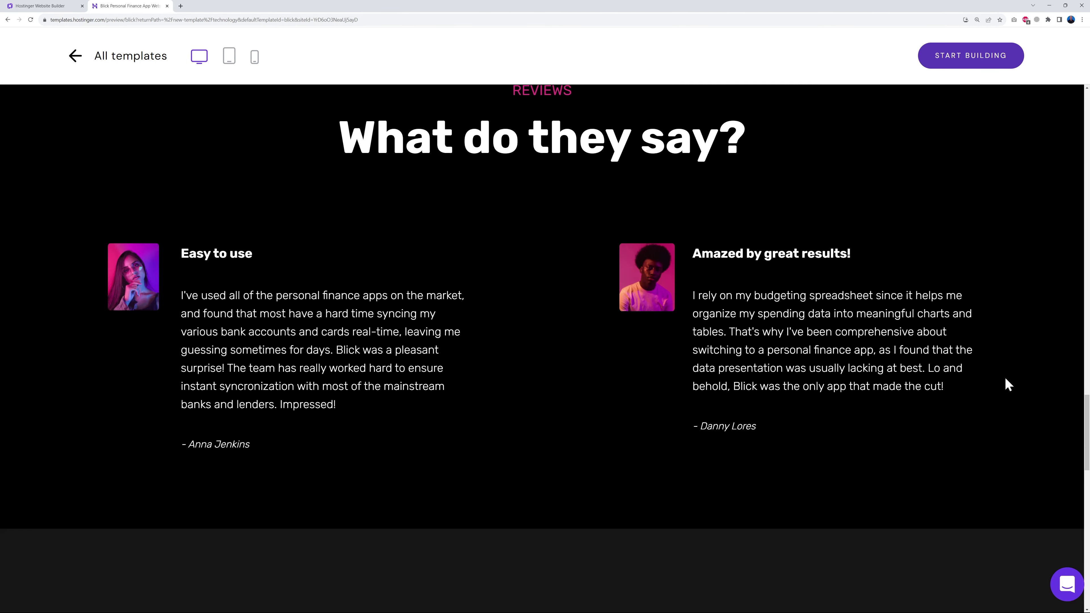
scroll(1004, 379, down, 7)
key(Home)
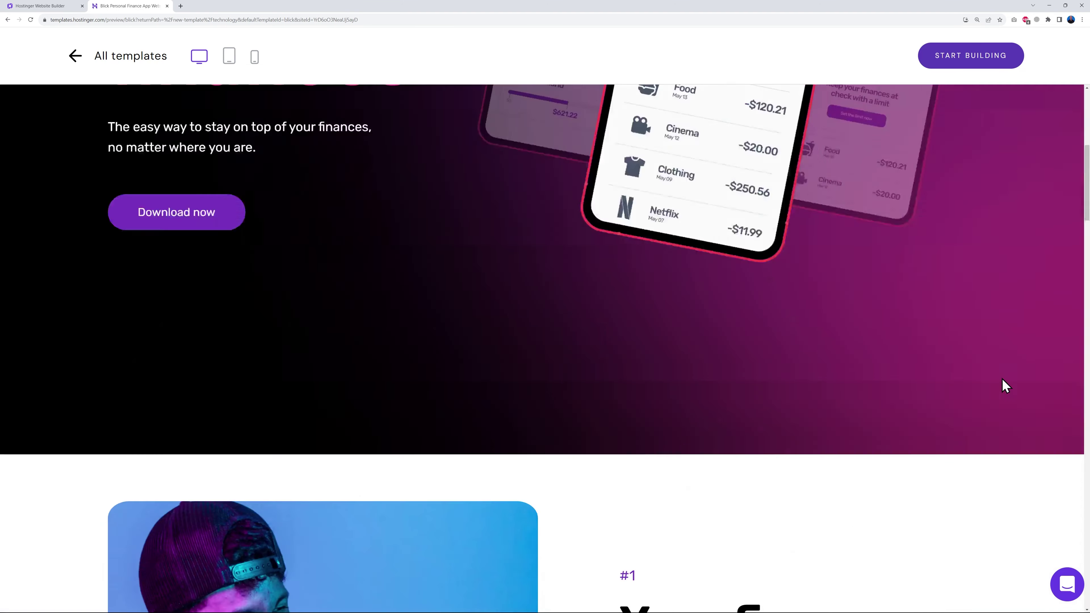
click(167, 6)
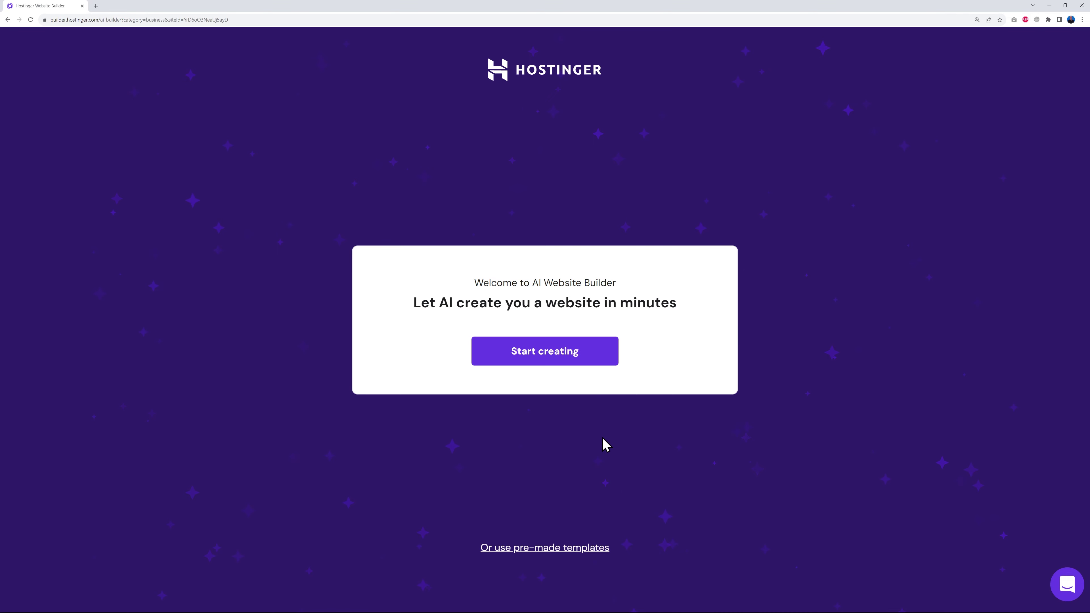
Start the AI website setup with the brand name InvestWorld LTD and the website type Business showcase
click(546, 362)
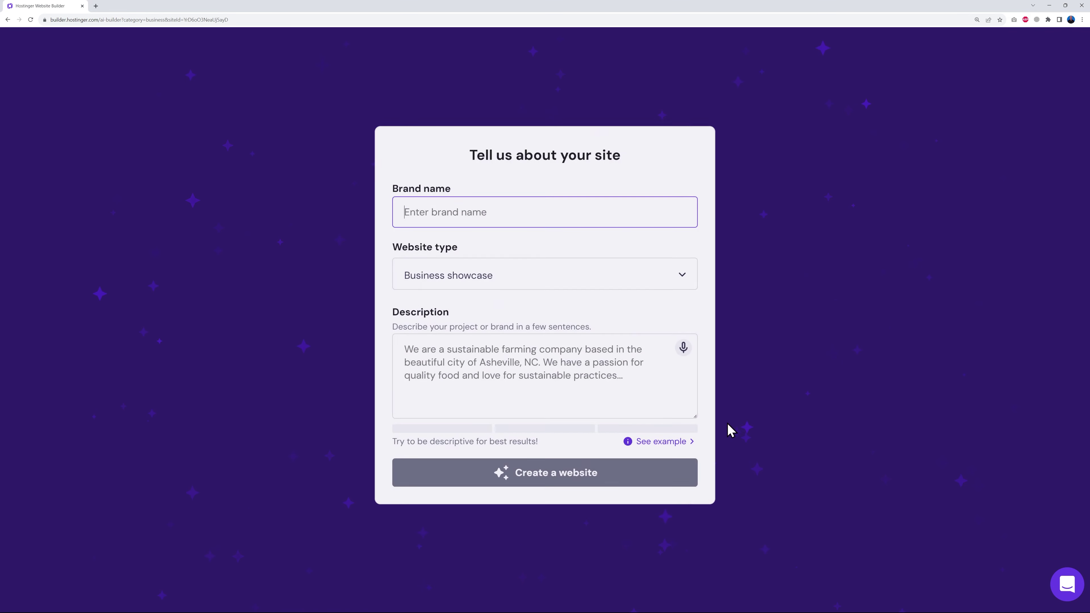
click(516, 222)
text(InvestWorld)
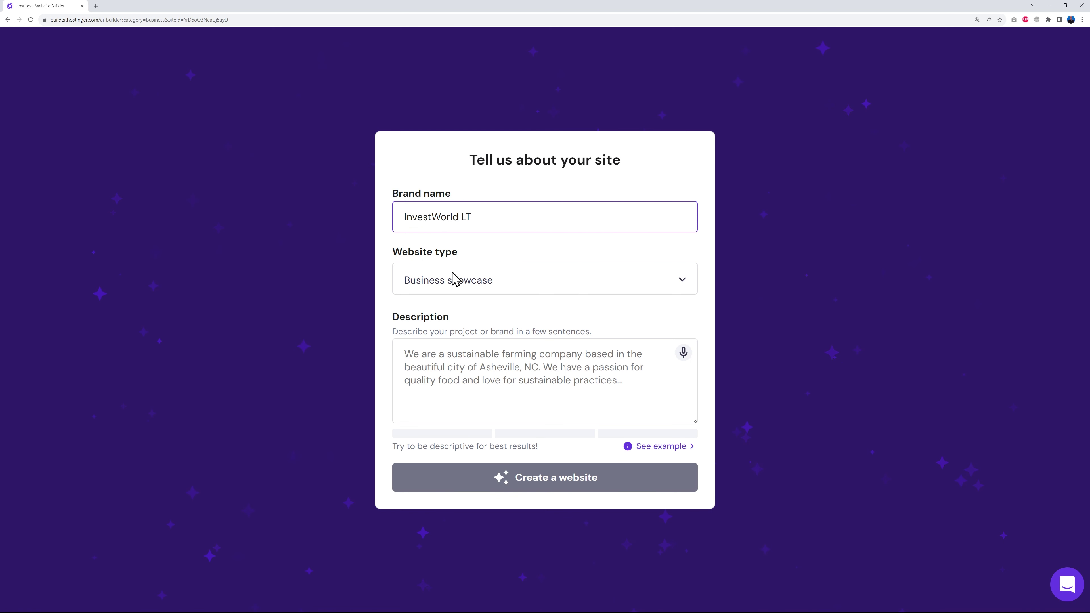
click(681, 283)
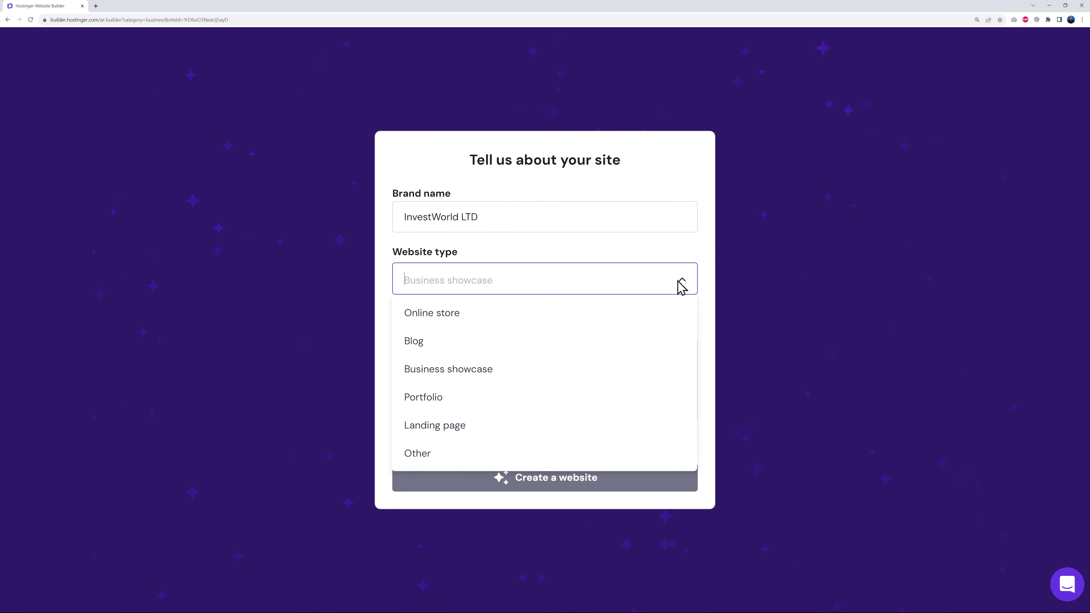
click(474, 367)
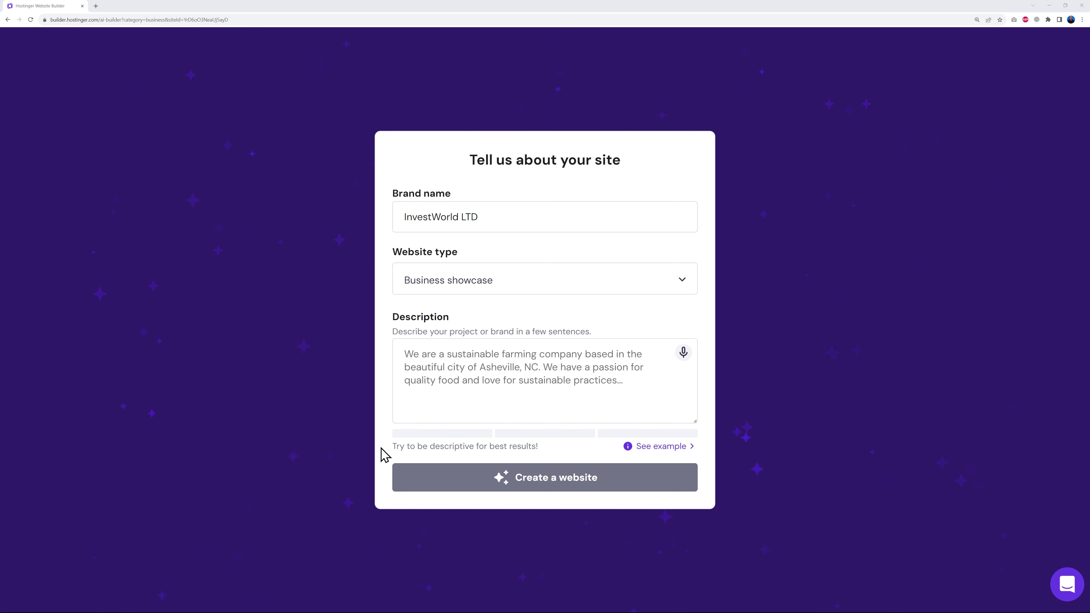
Describe the New York technology and investment company and its finance app for bank accounts, cash back and online store discounts, and generate the website
click(454, 379)
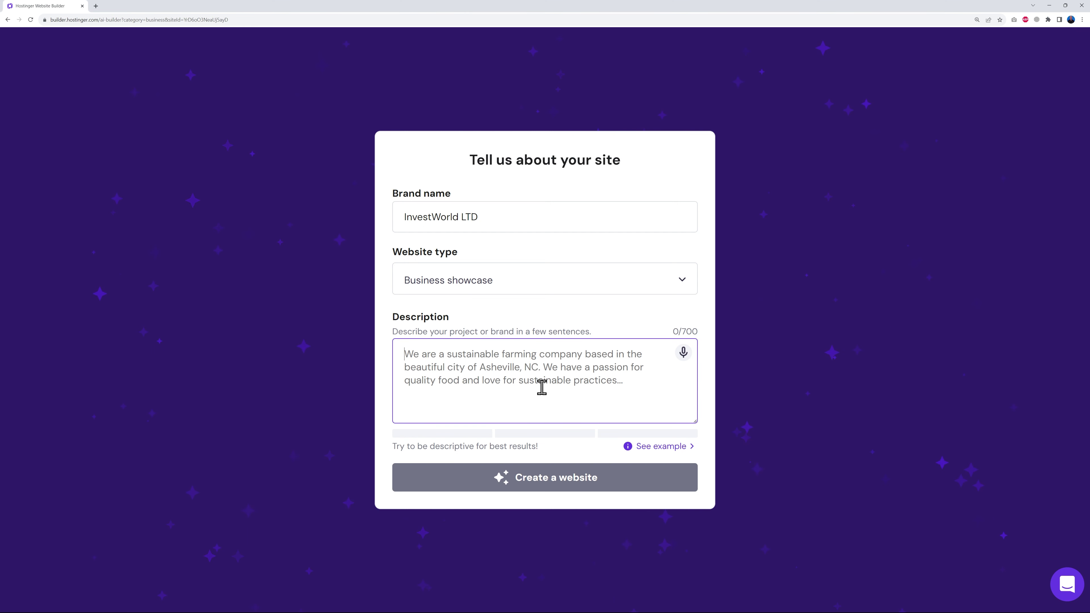
text(We're a technology and investment company based in New York. Create a professional website for our newly launched finance app that helps users manage all their bank accounts from the one place, earn cash back and access discount in online stores worldwide.)
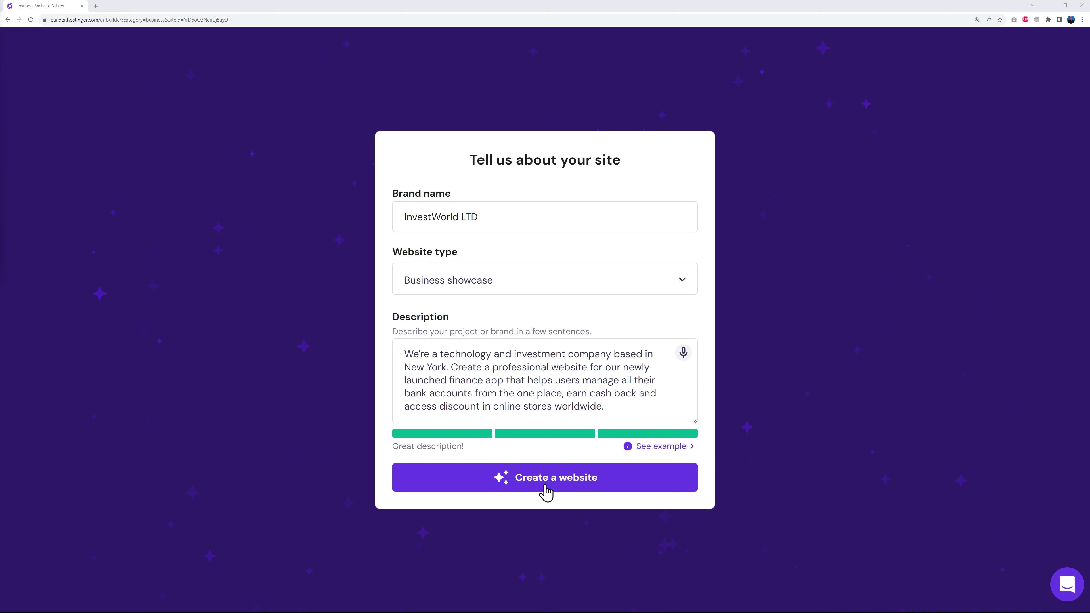
click(565, 486)
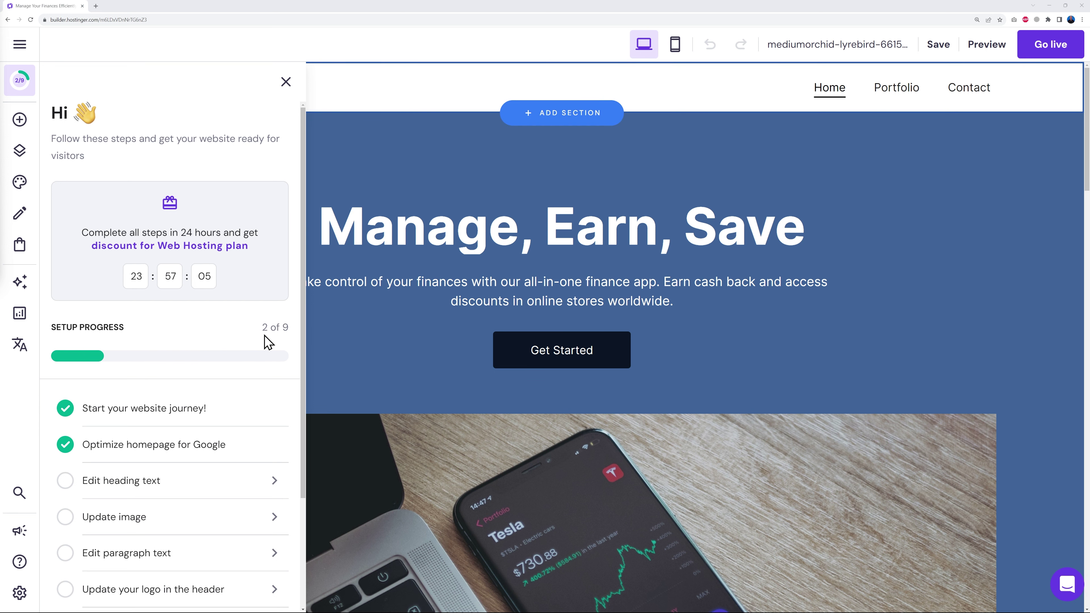
Review the website setup checklist down to the Go live task, and close it
scroll(243, 360, down, 3)
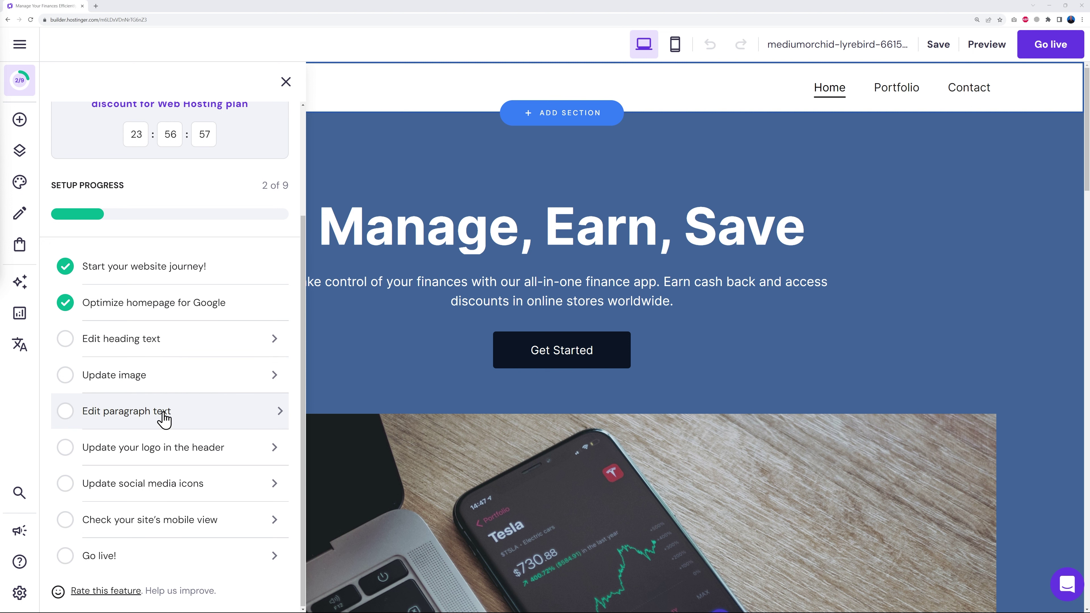
click(285, 83)
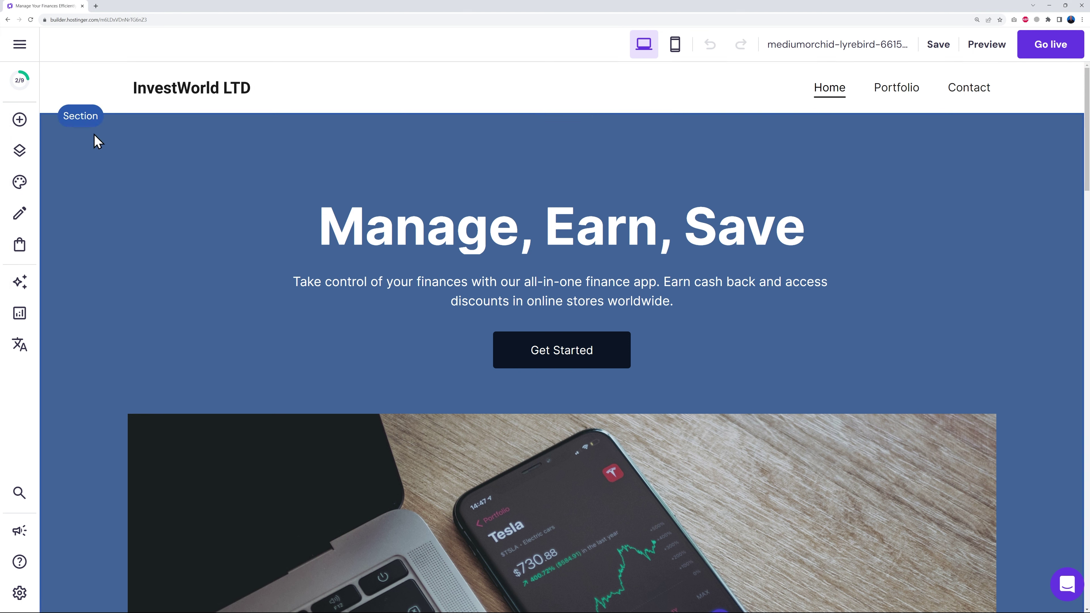
click(22, 86)
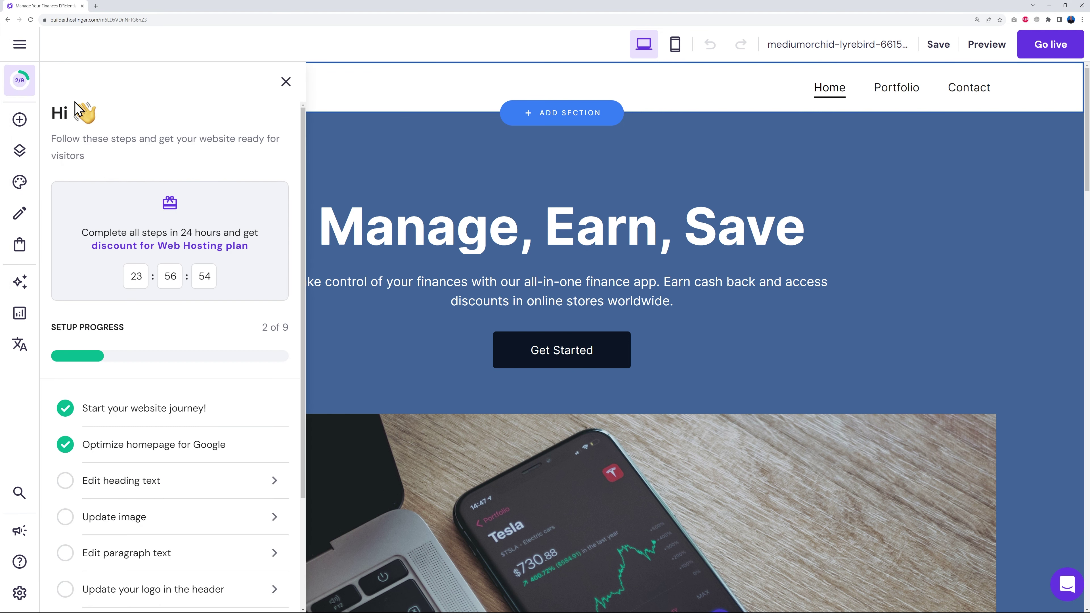
click(285, 82)
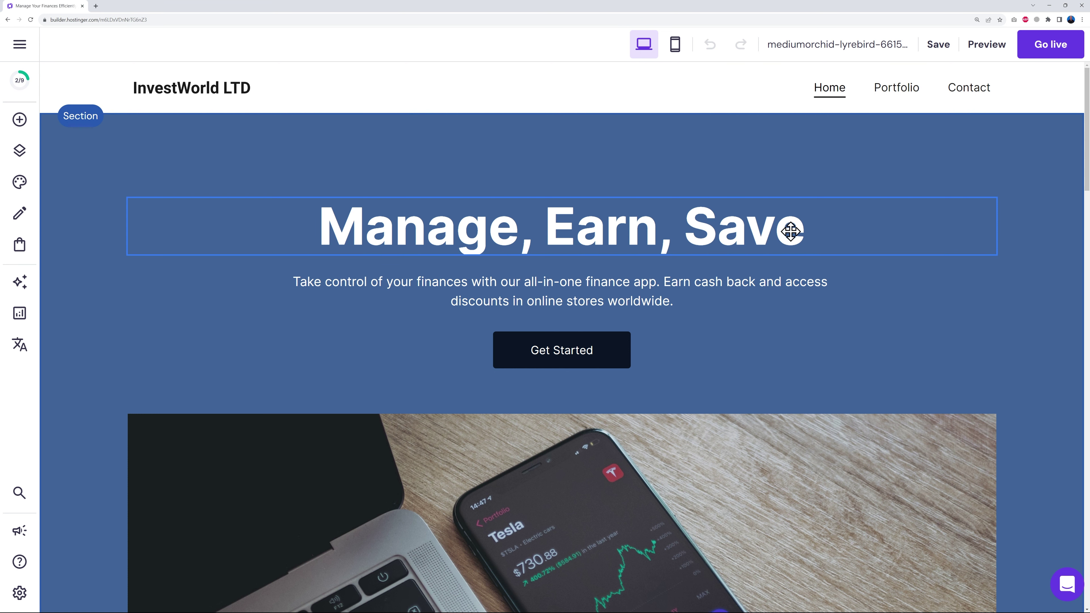
Examine the generated home page from the hero section through services and the contact form to the footer
scroll(1033, 337, down, 2)
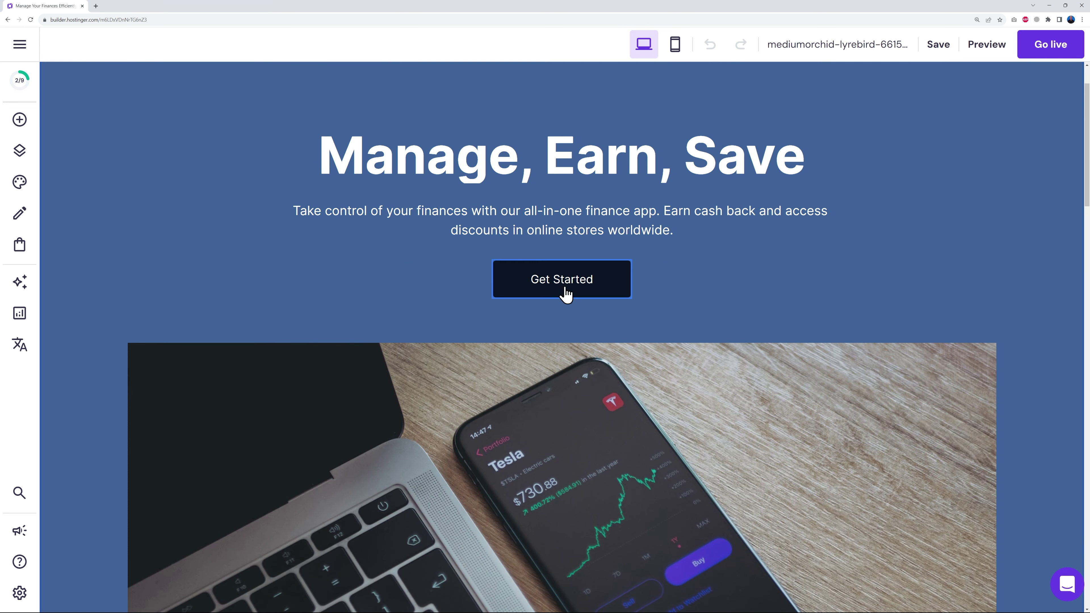
scroll(1004, 311, down, 5)
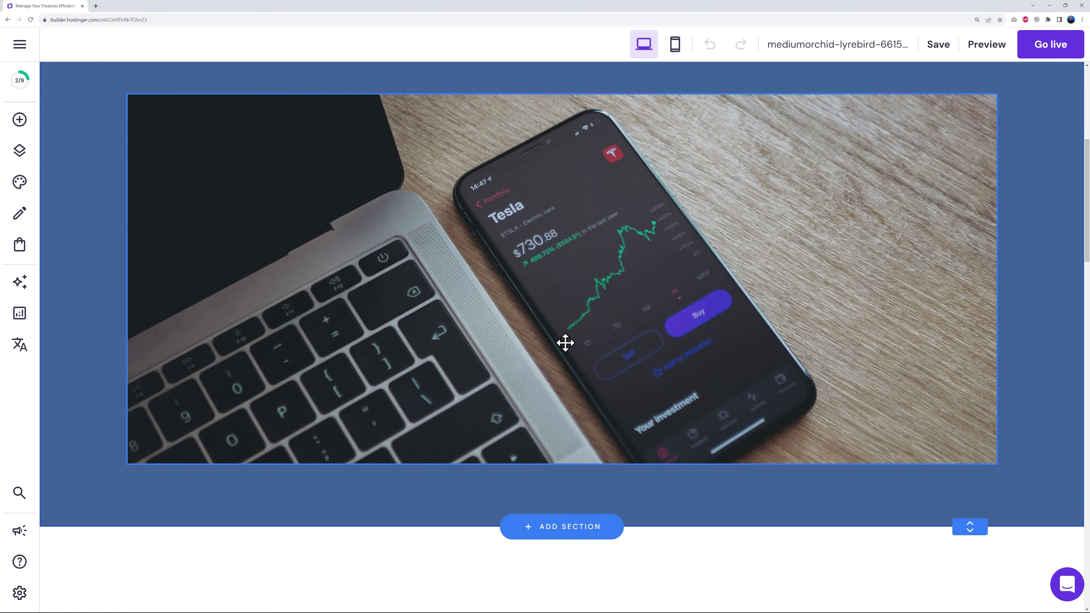
scroll(988, 355, down, 6)
scroll(1011, 351, down, 2)
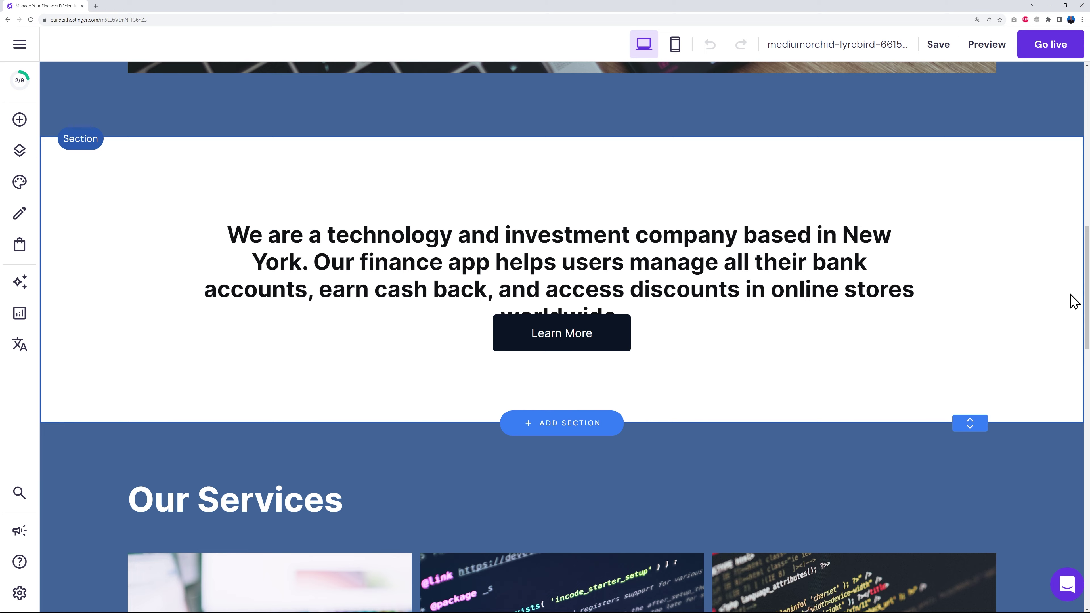
scroll(1013, 305, down, 9)
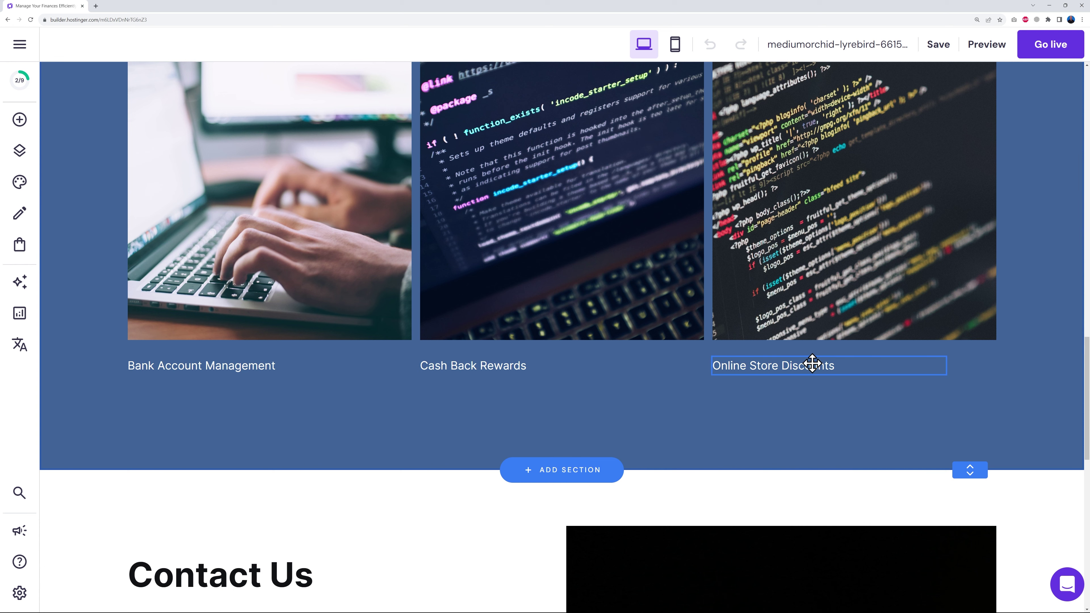
scroll(1000, 373, down, 7)
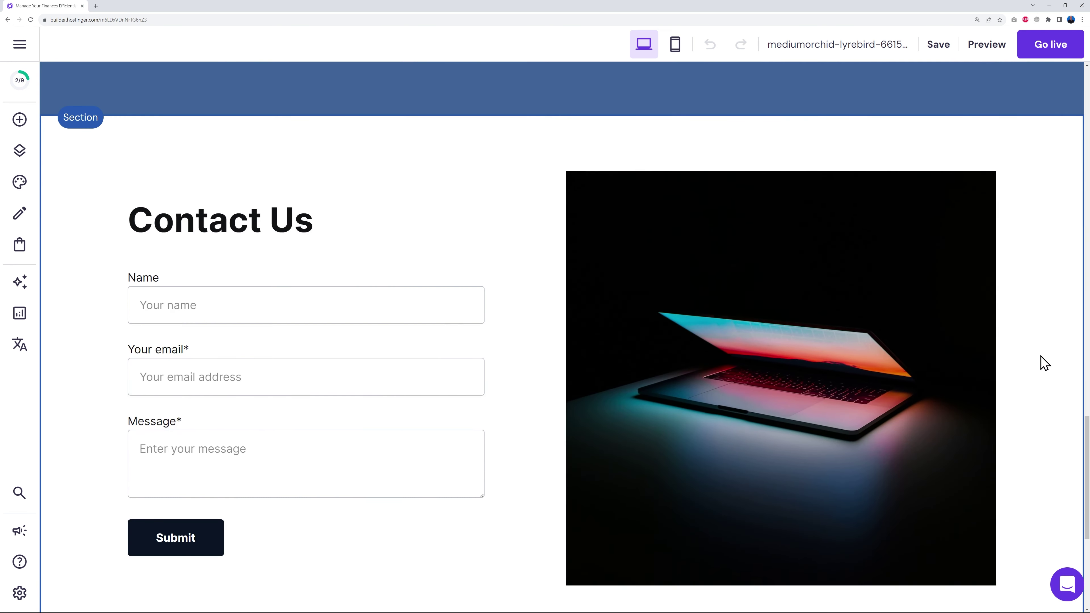
scroll(1040, 365, down, 4)
scroll(1038, 365, down, 2)
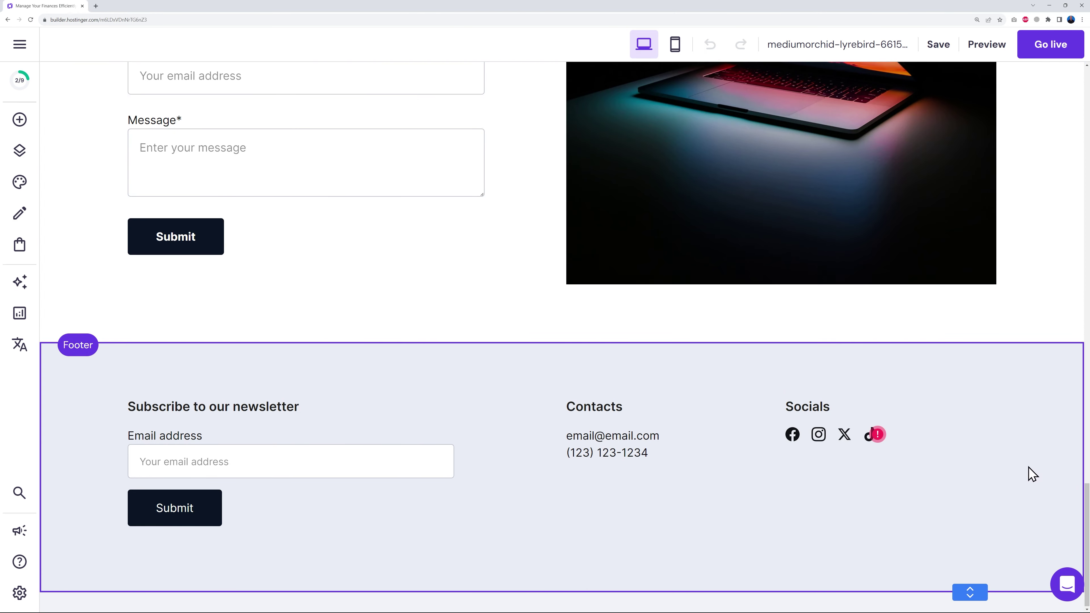
scroll(1034, 475, up, 15)
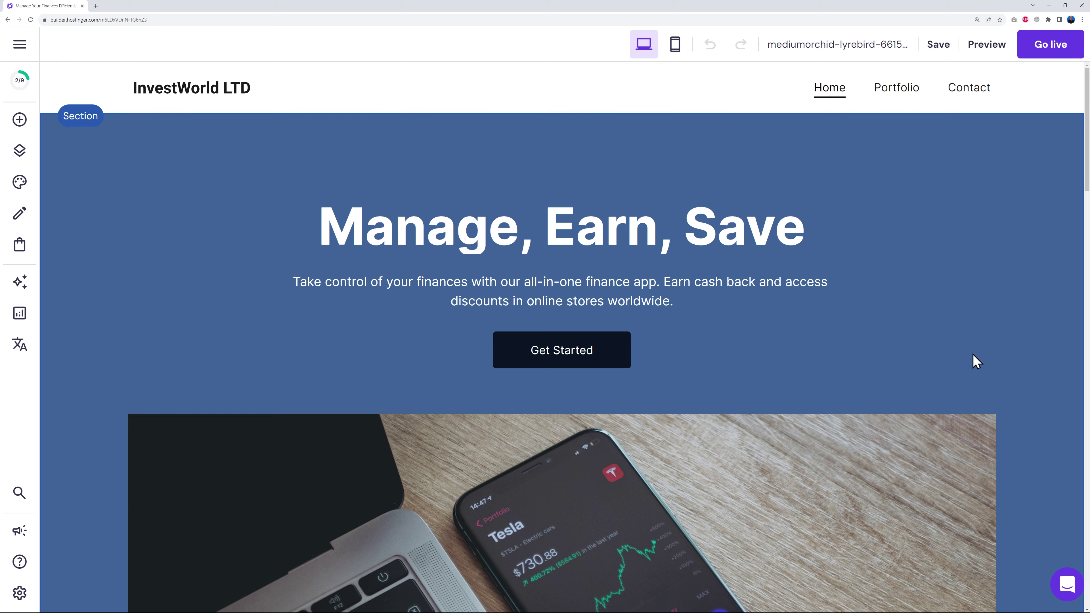
Open the generated Portfolio page and review its introduction, projects and experience sections
click(900, 97)
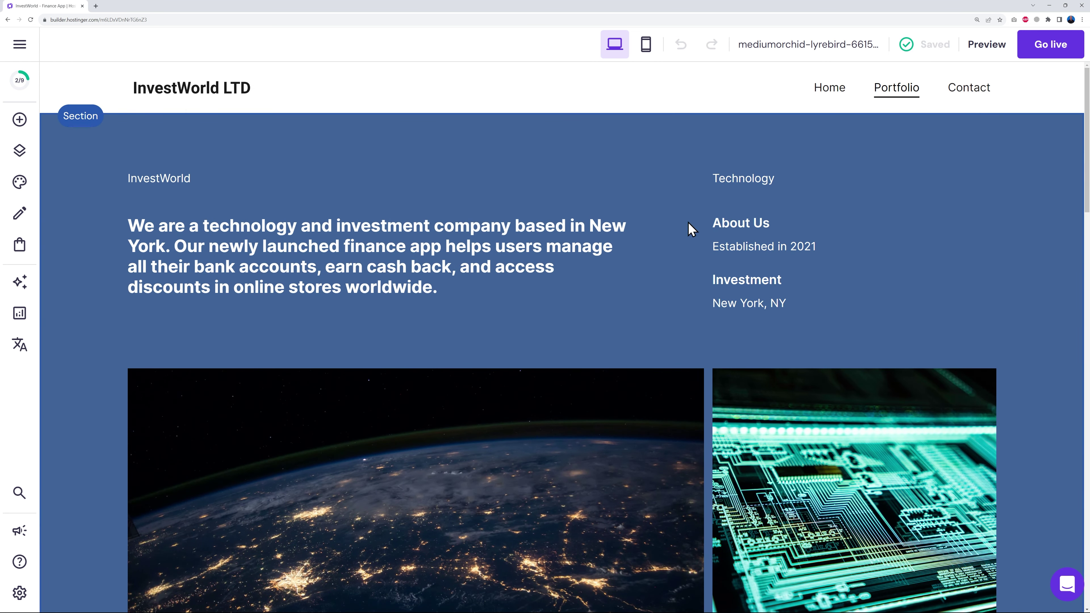
scroll(986, 307, down, 4)
scroll(986, 307, down, 20)
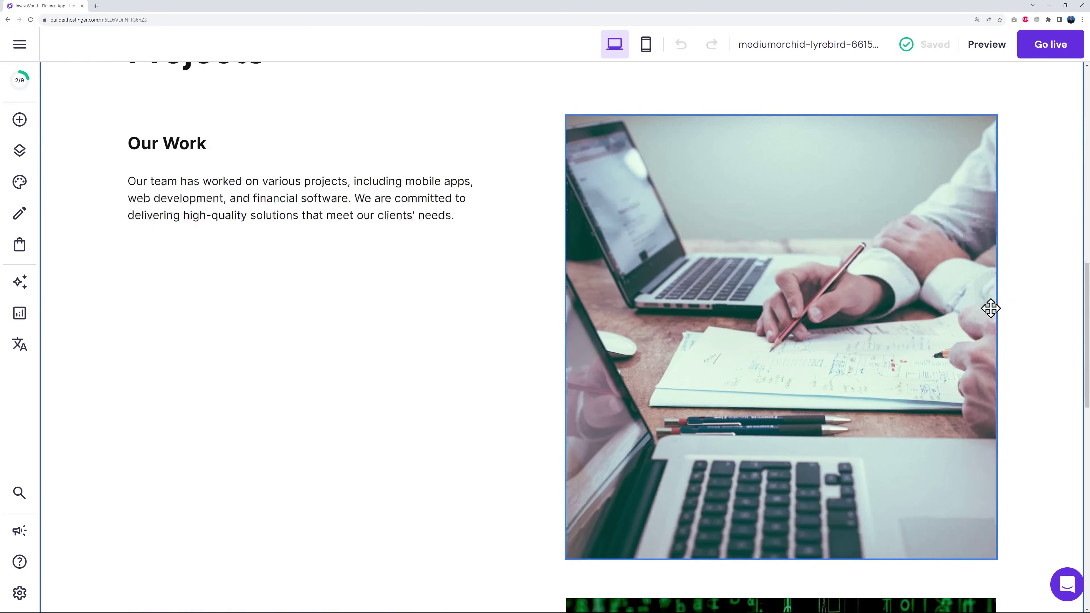
scroll(991, 309, down, 5)
scroll(992, 308, up, 20)
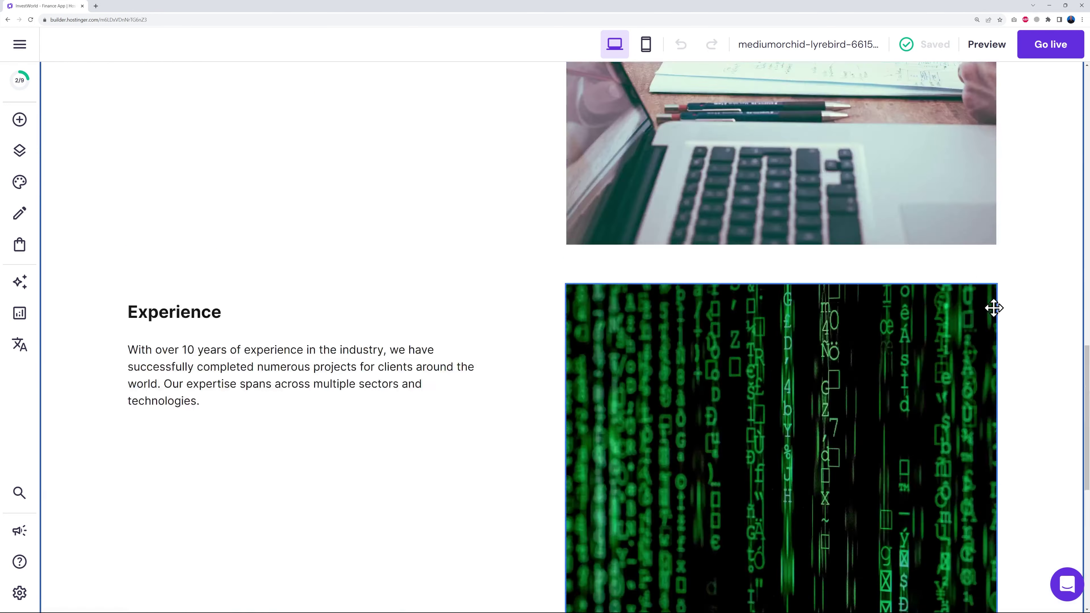
Examine the generated Contact page's form, map and footer, and return to the top of the home page
click(976, 99)
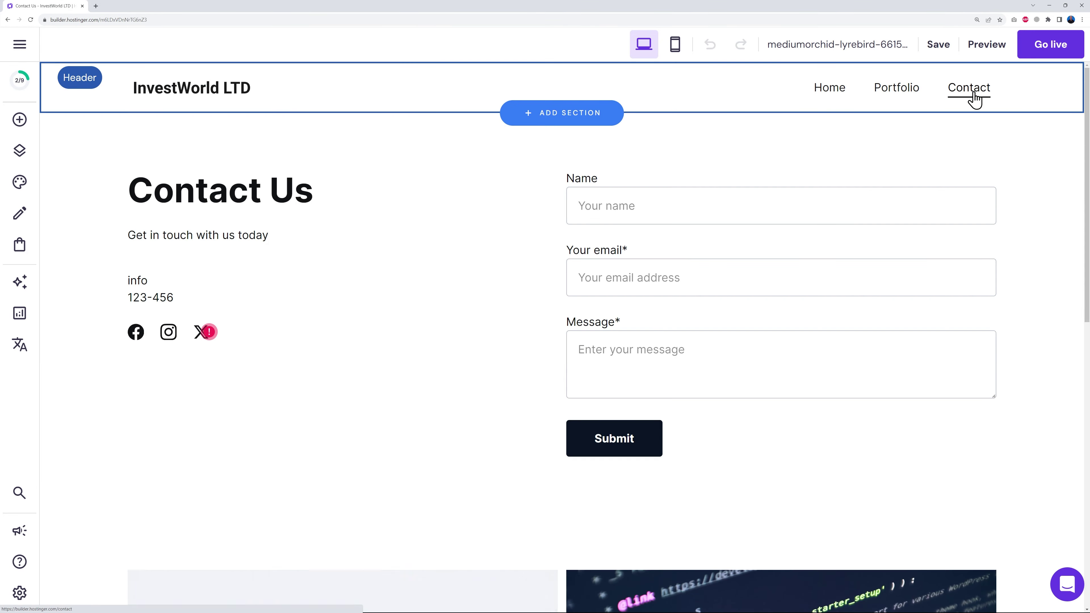
scroll(970, 377, down, 9)
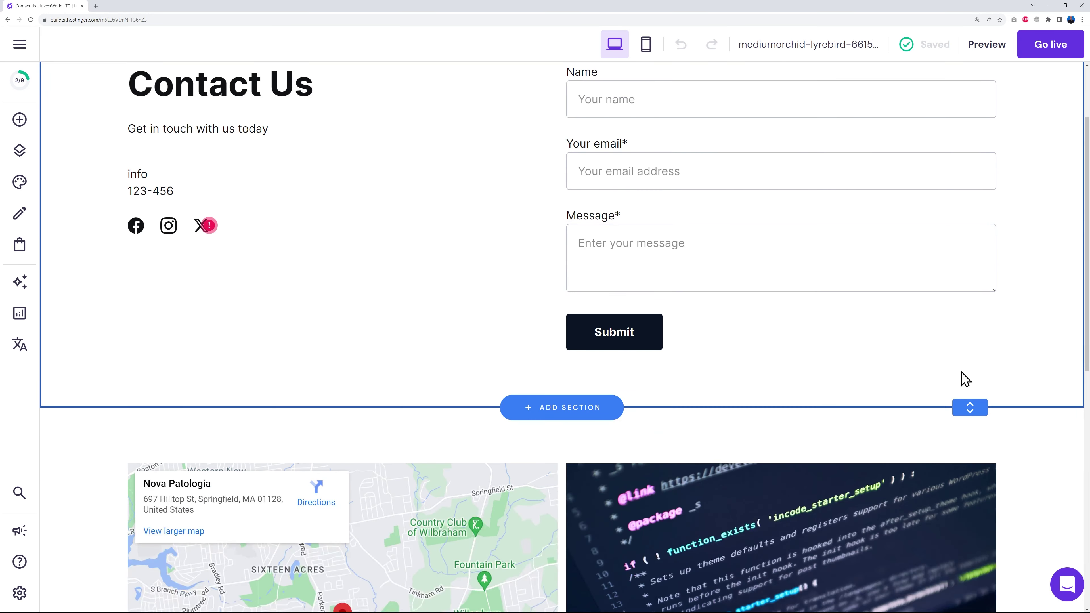
scroll(942, 422, down, 5)
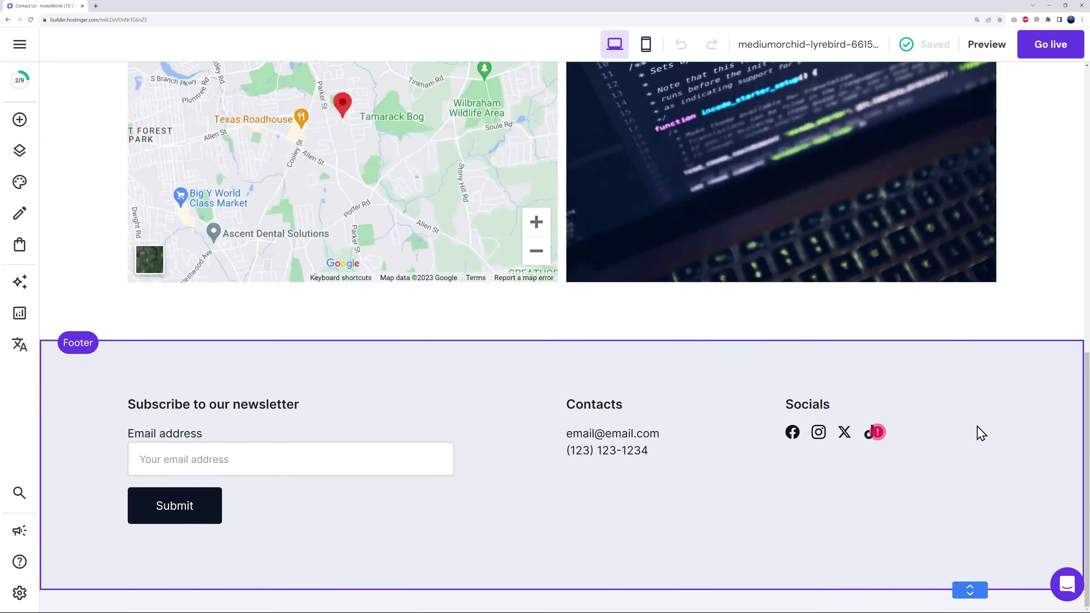
scroll(978, 433, up, 14)
click(829, 90)
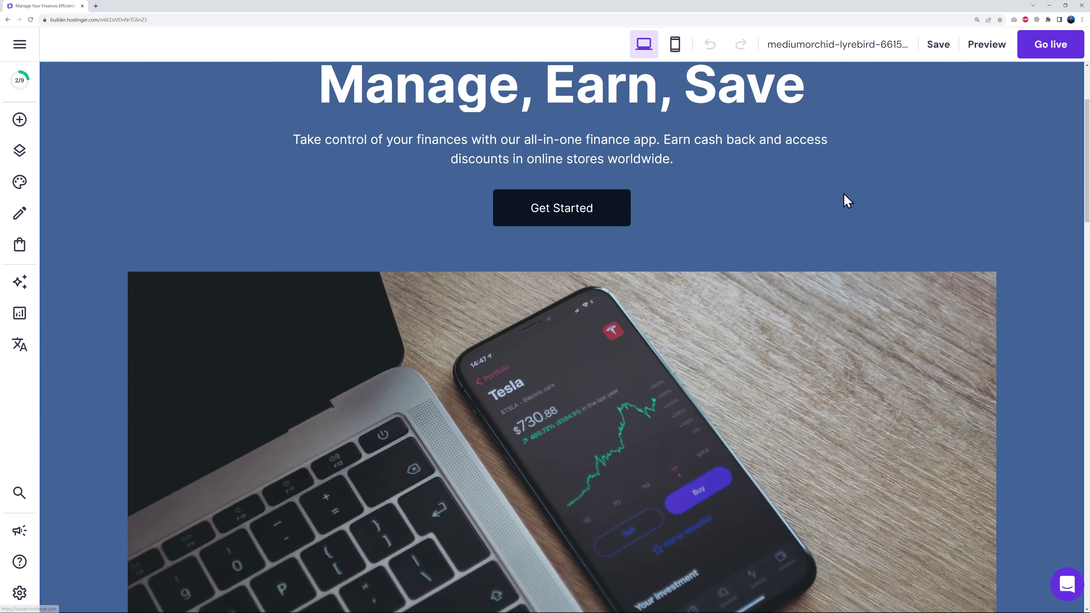
scroll(977, 269, up, 3)
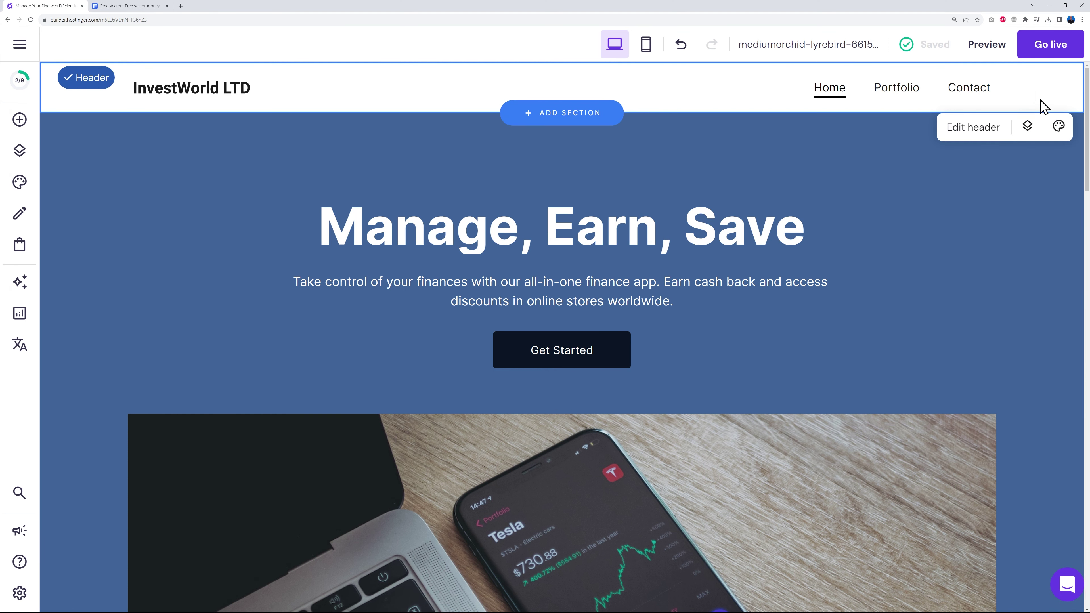
Upload invest-world-logo.png from Downloads to the media library and use it as the header logo, dismissing the notification
click(971, 133)
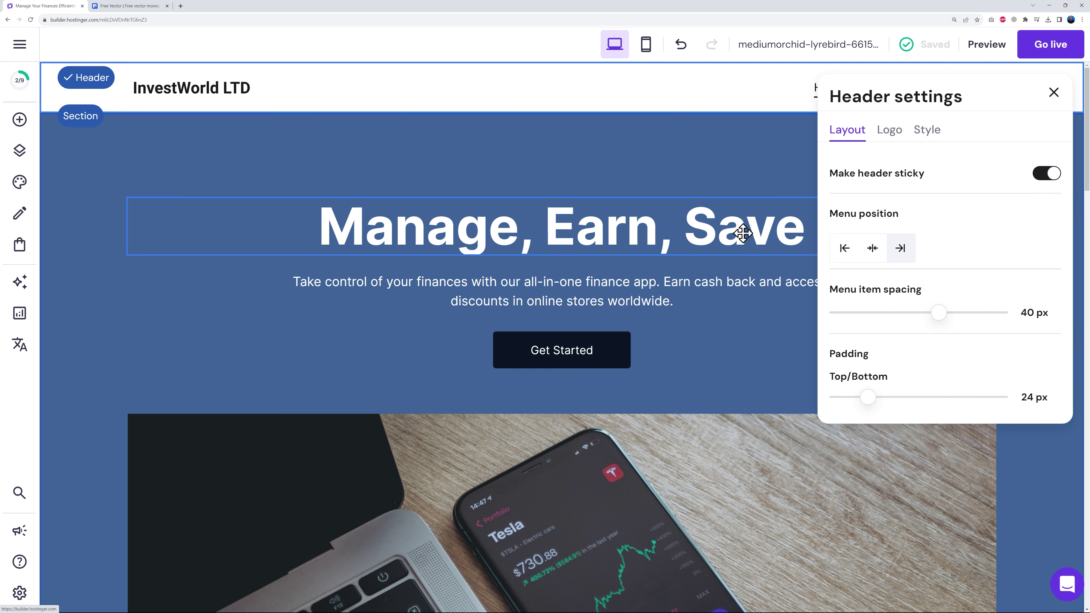
click(889, 134)
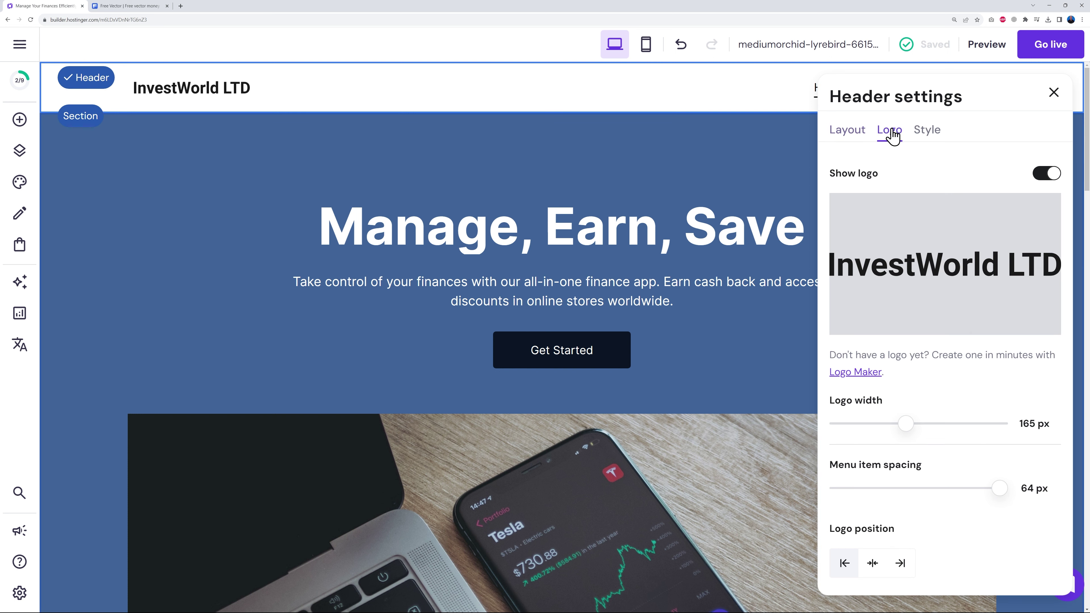
click(941, 278)
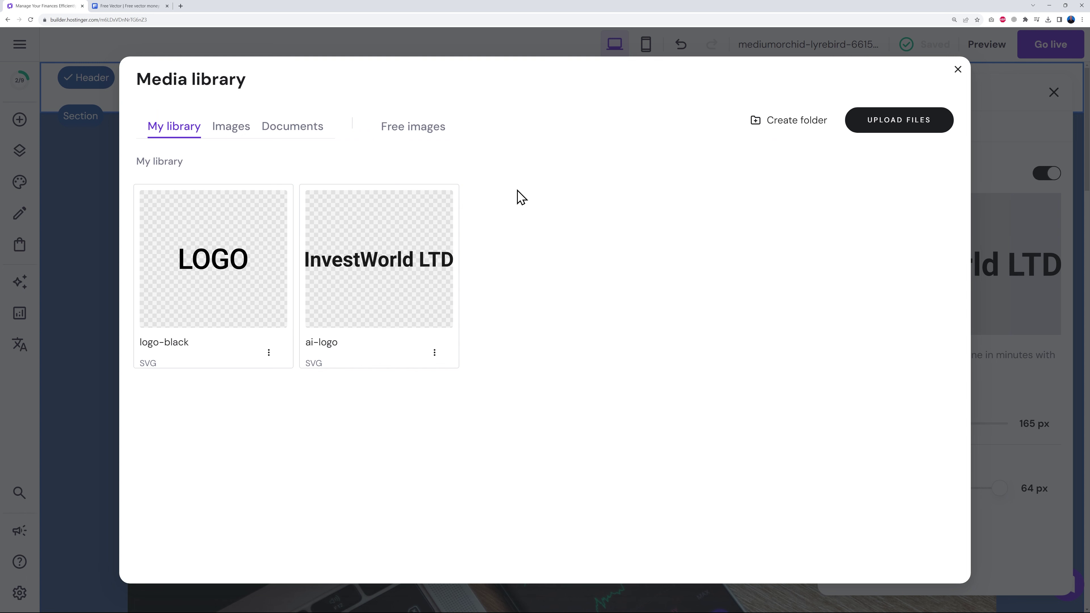
click(879, 129)
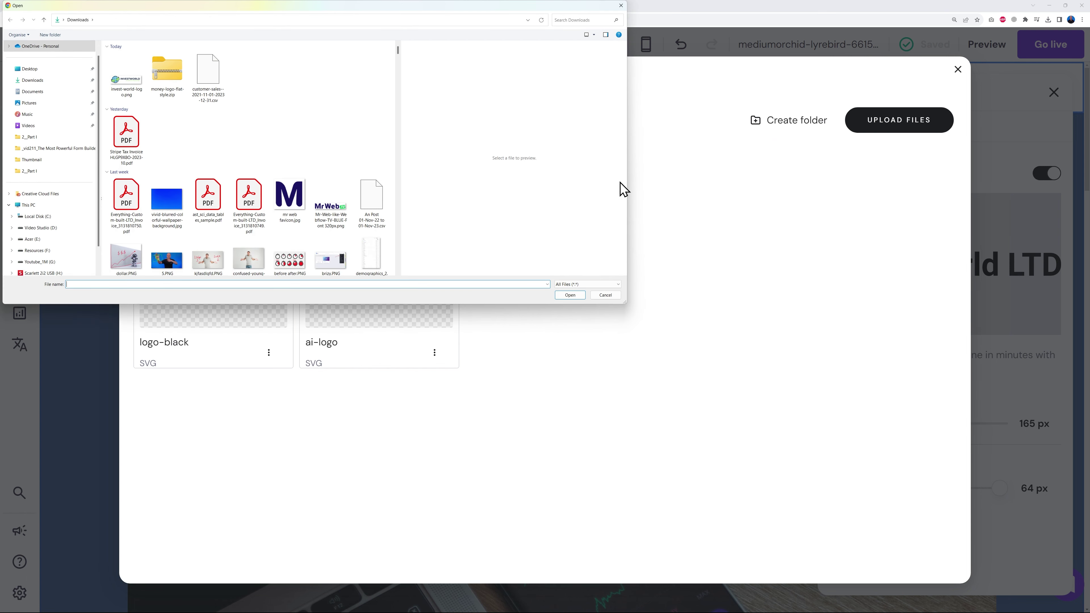
click(129, 96)
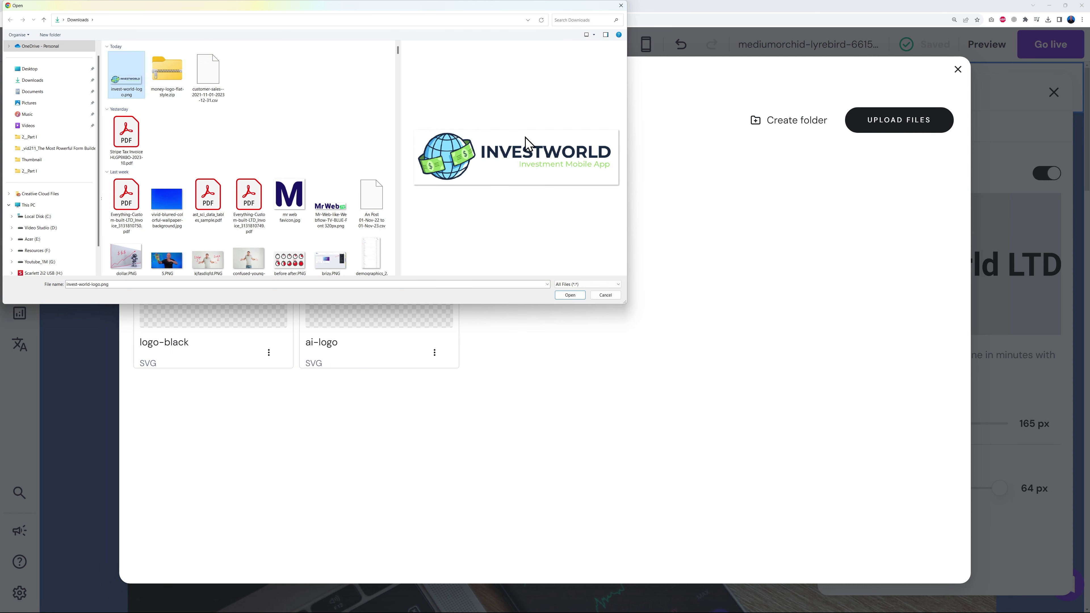
click(571, 295)
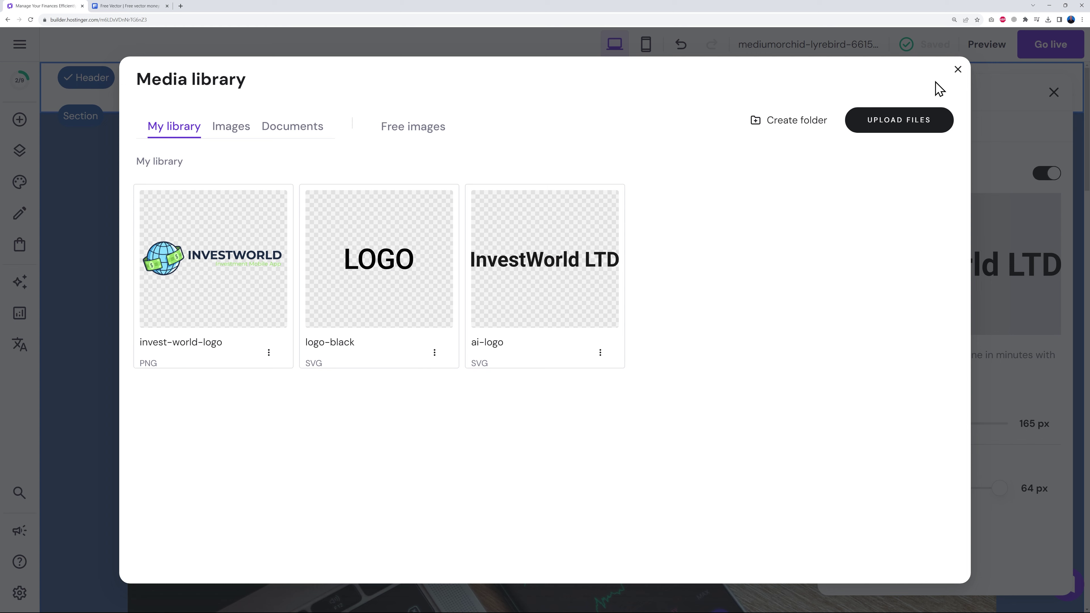
click(216, 258)
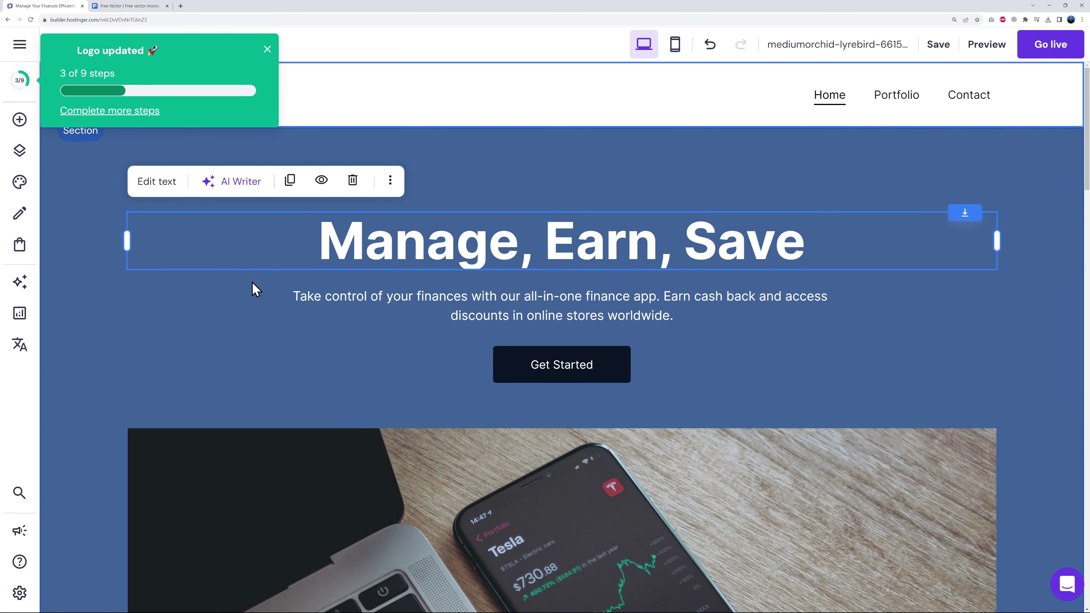
click(268, 49)
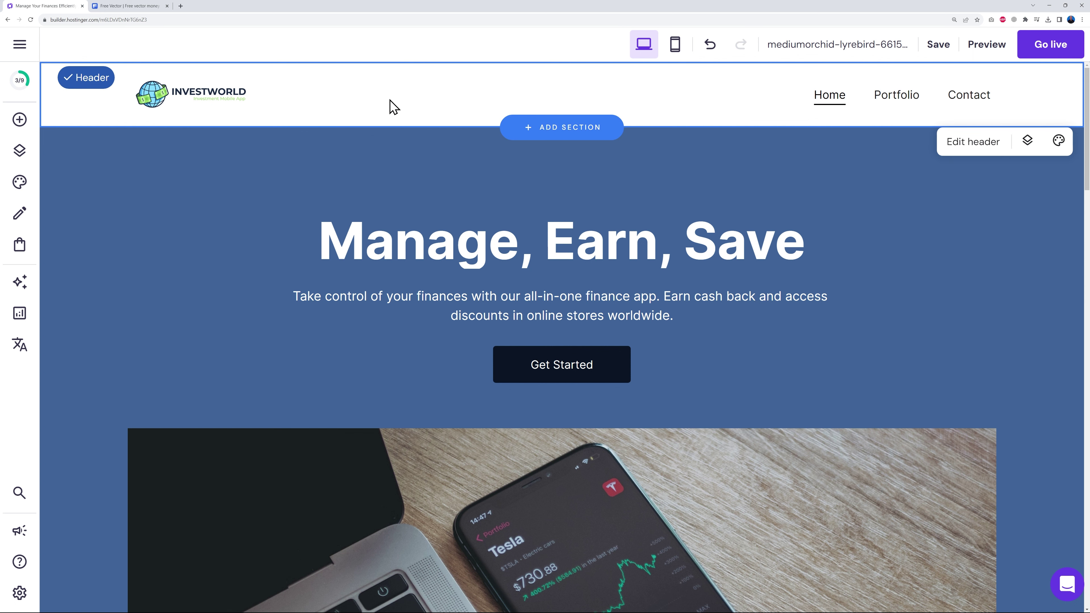
Set the header logo's width to 275 px, check the header style options and close the header settings
click(971, 144)
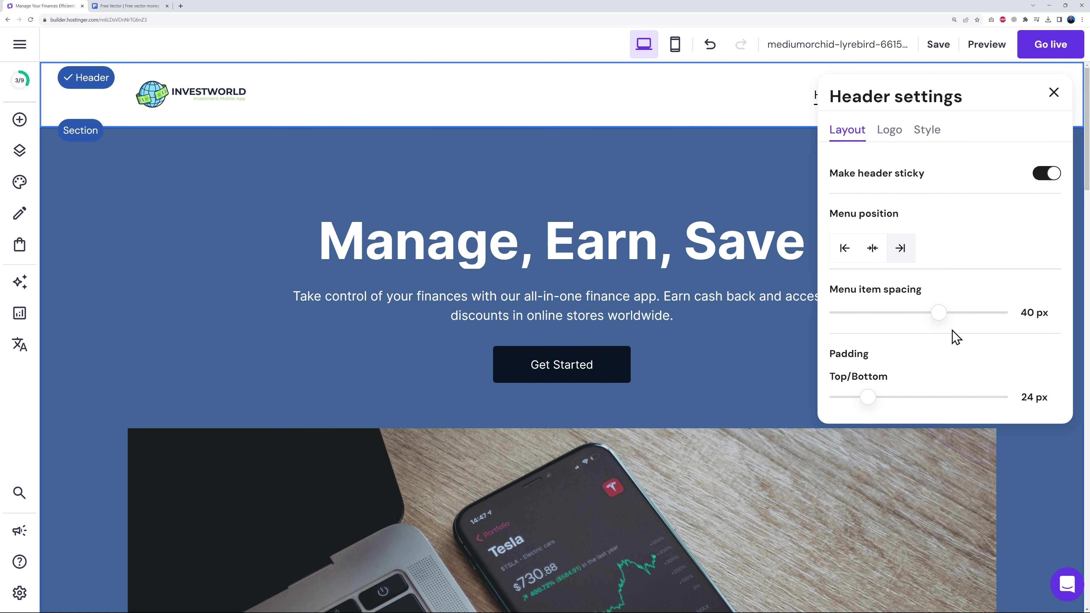
click(897, 129)
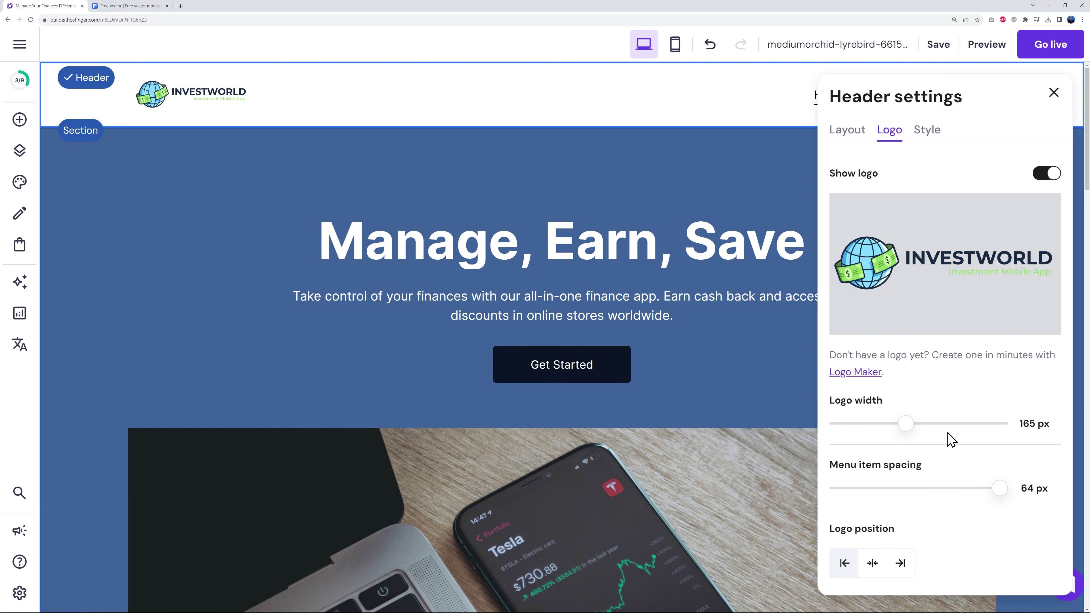
drag(907, 425, 962, 428)
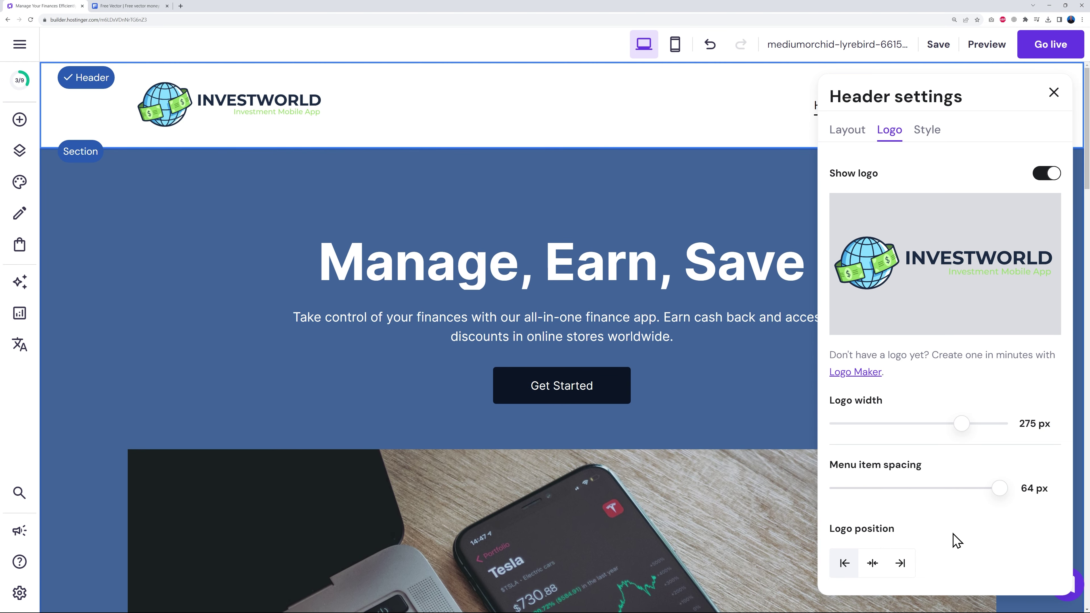
click(927, 130)
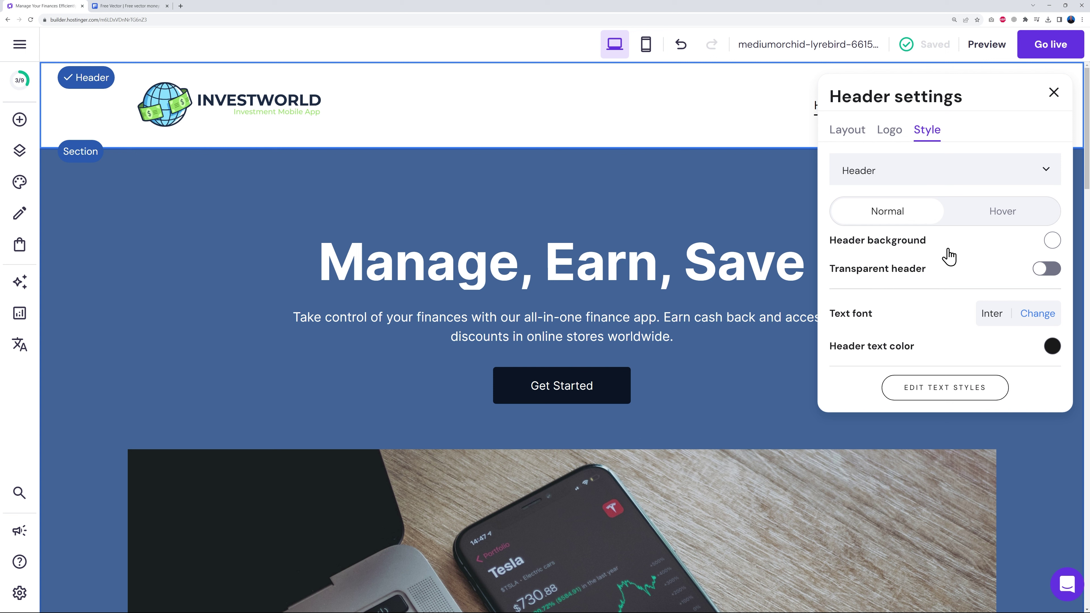
click(1053, 93)
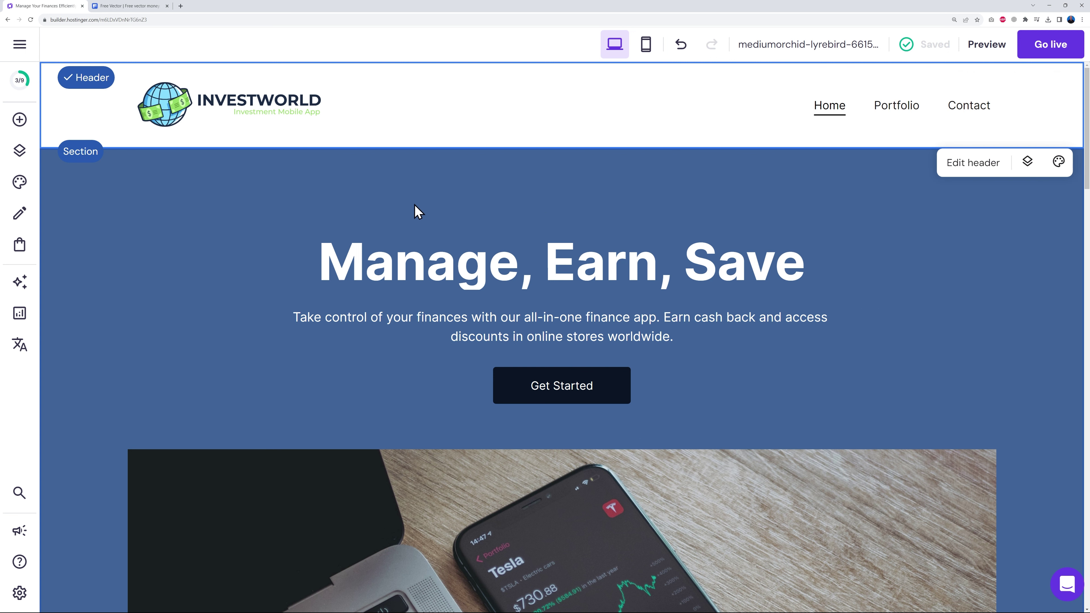
Review the hero section's background, layout and anchor settings, and close them
click(136, 191)
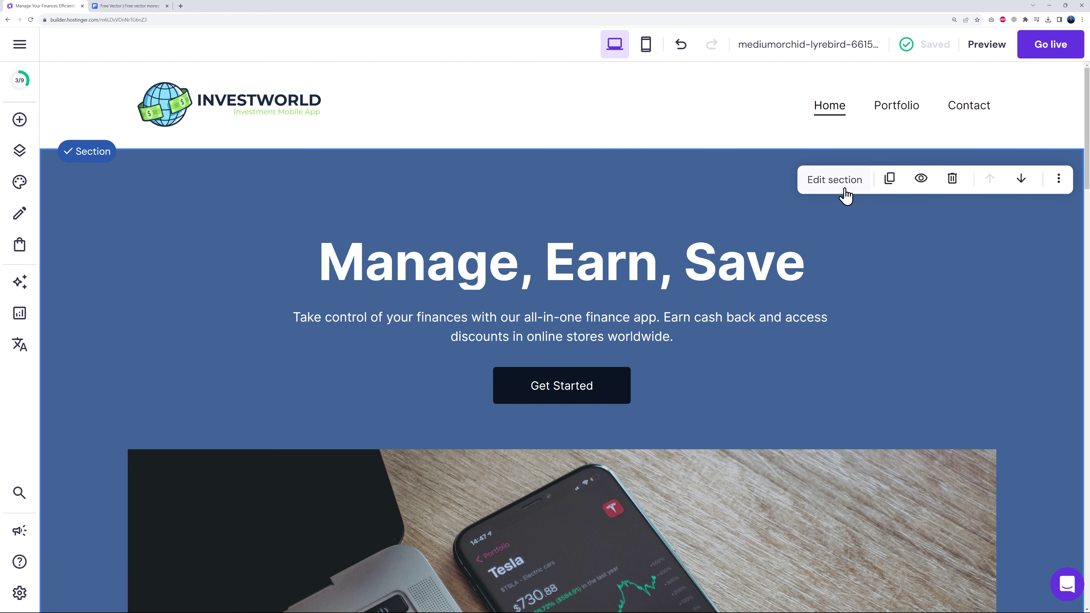
click(835, 179)
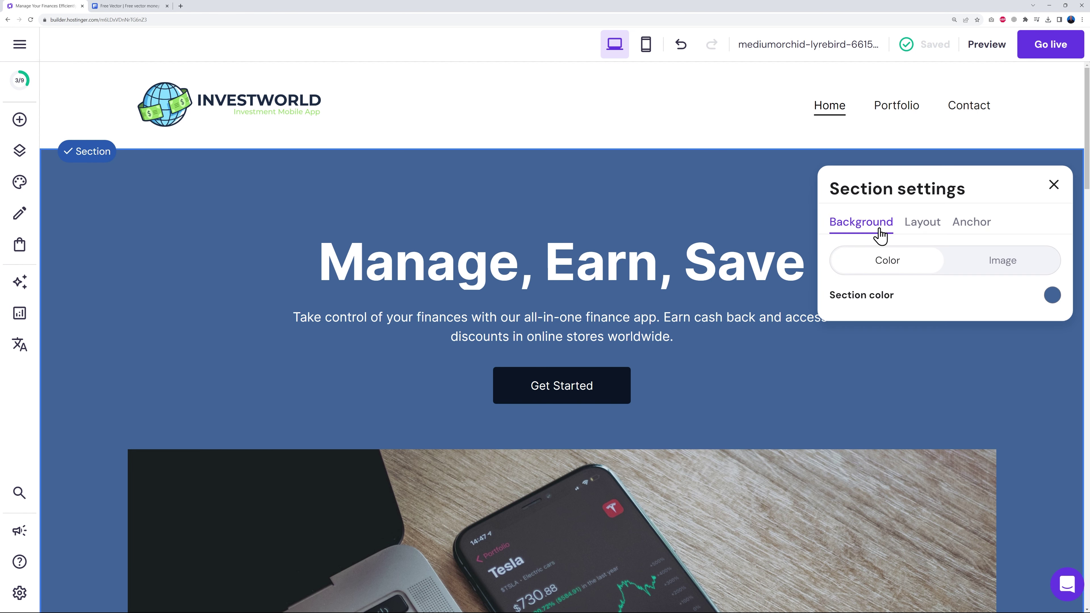
click(922, 227)
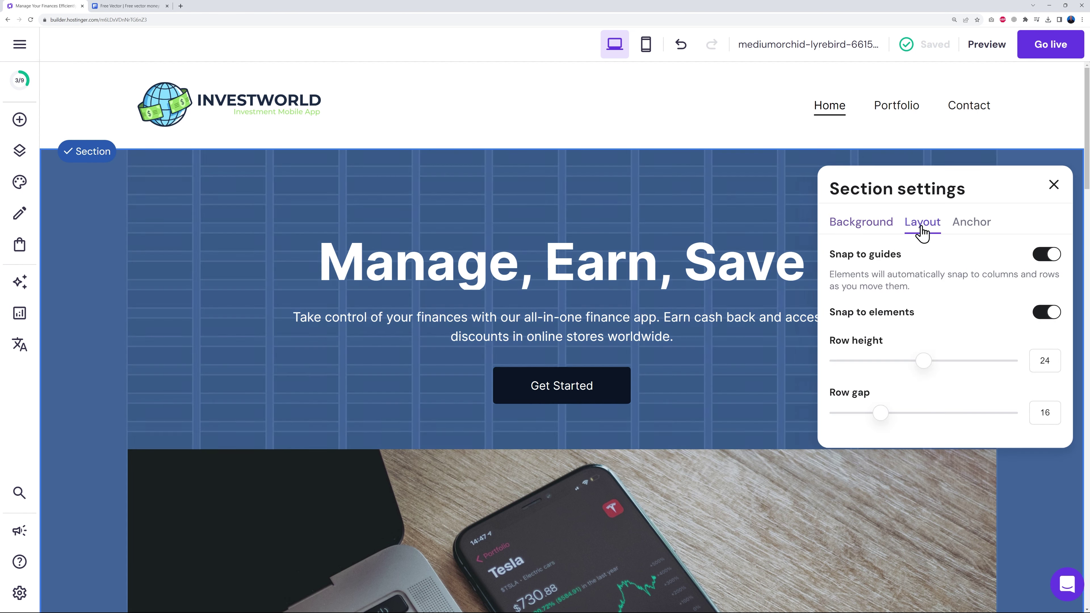
click(968, 228)
click(875, 294)
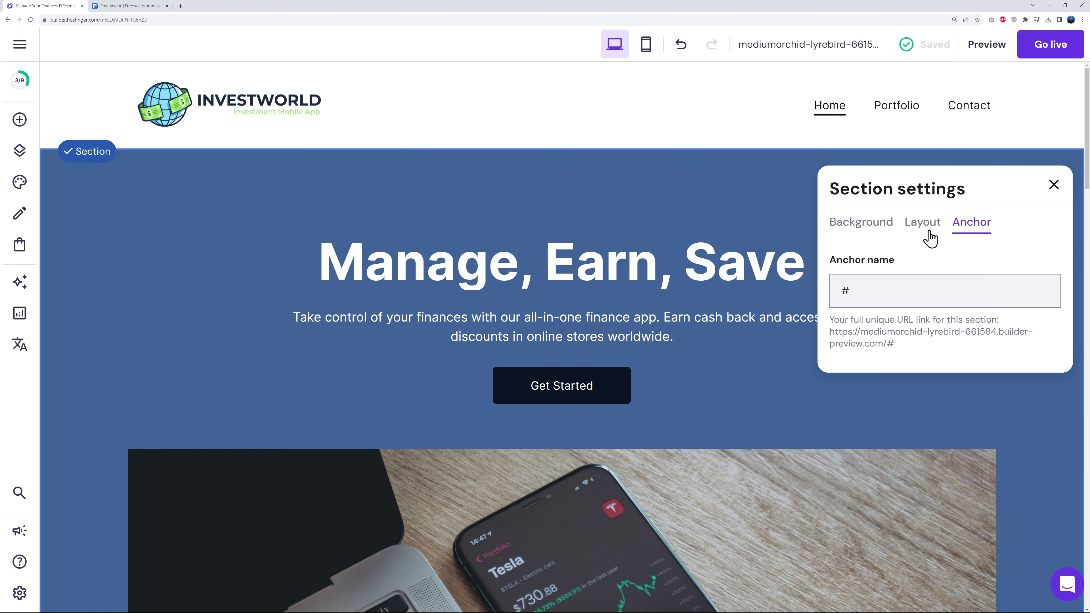
click(924, 223)
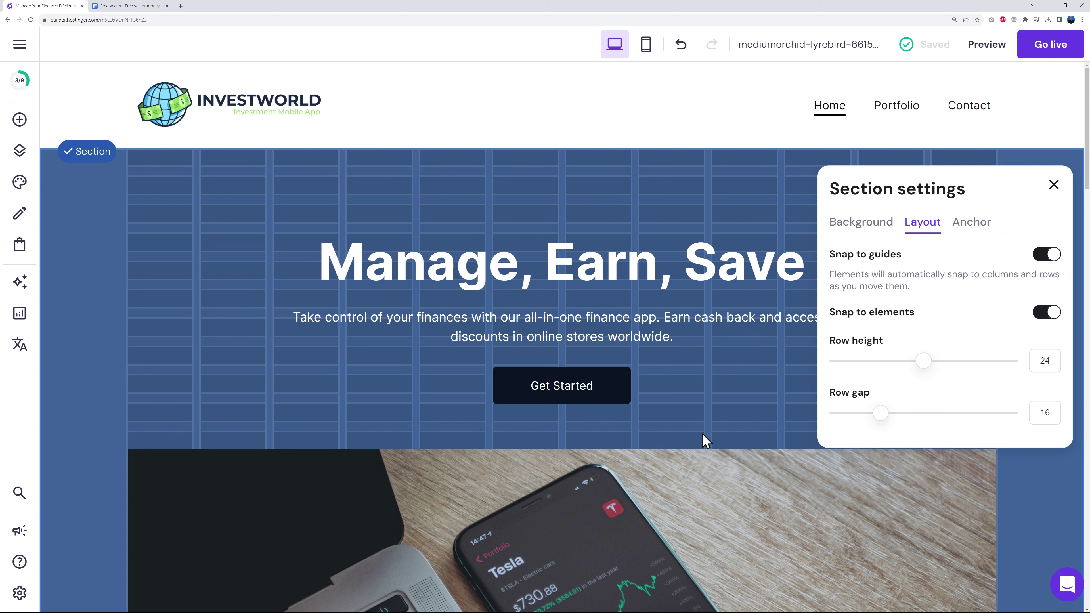
click(1053, 185)
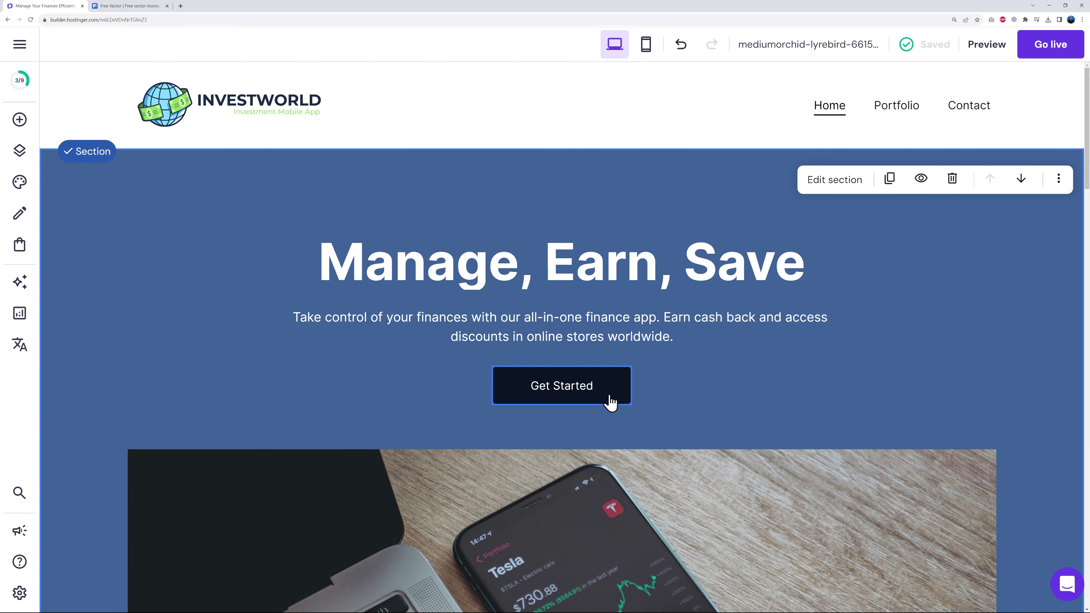
Move the Get Started button to the hero section's upper-right corner and back beneath the description
drag(613, 396, 968, 211)
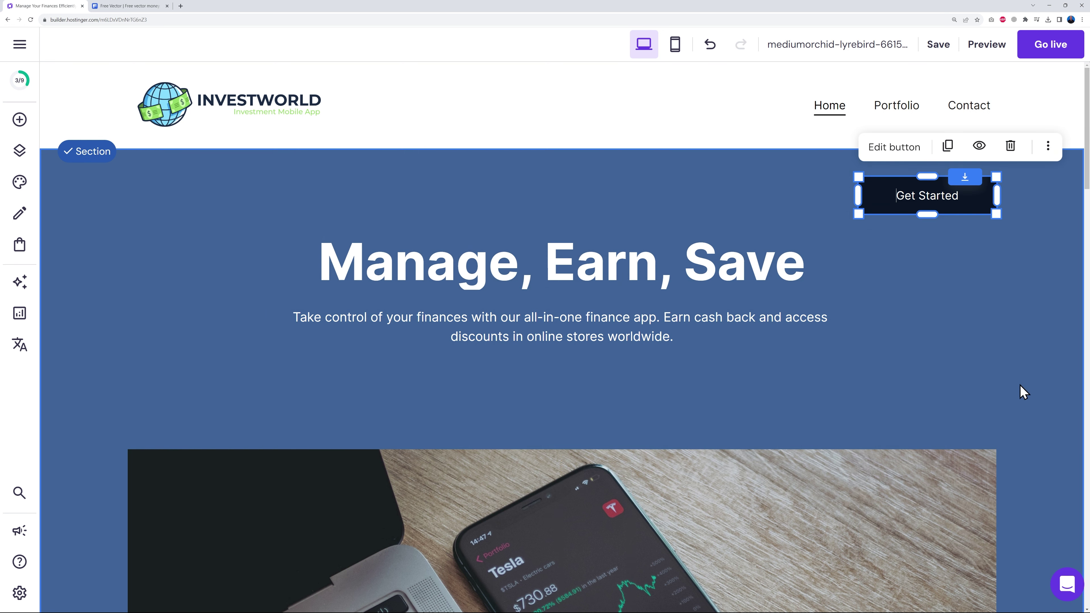
drag(924, 204, 557, 396)
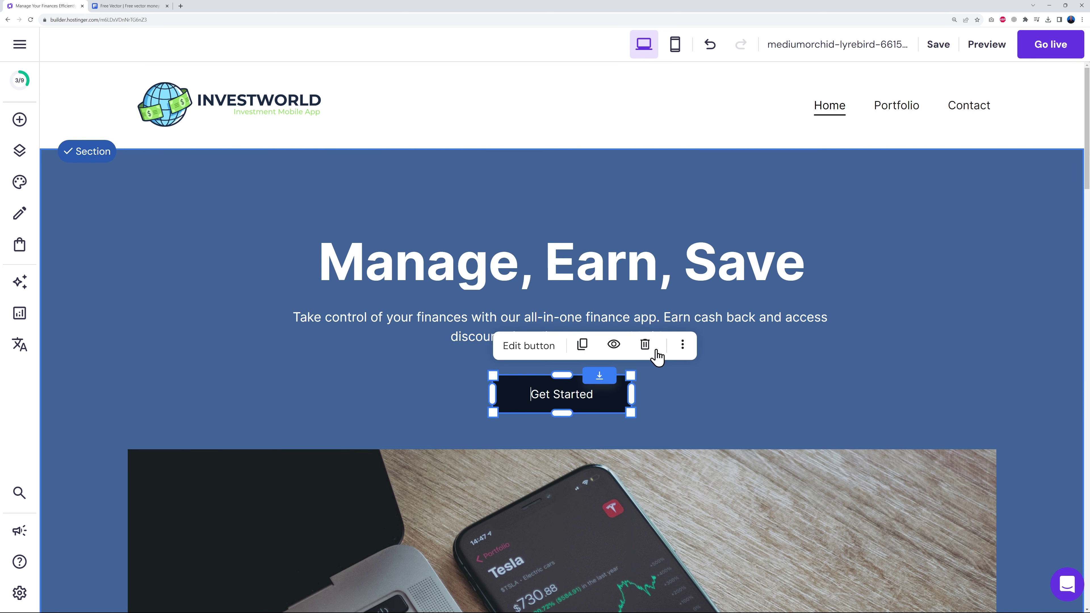
click(780, 383)
Move the "Manage, Earn, Save" heading, its description and the Get Started button higher in the hero section
drag(621, 268, 618, 243)
drag(591, 324, 589, 297)
click(579, 389)
drag(579, 390, 575, 366)
click(850, 408)
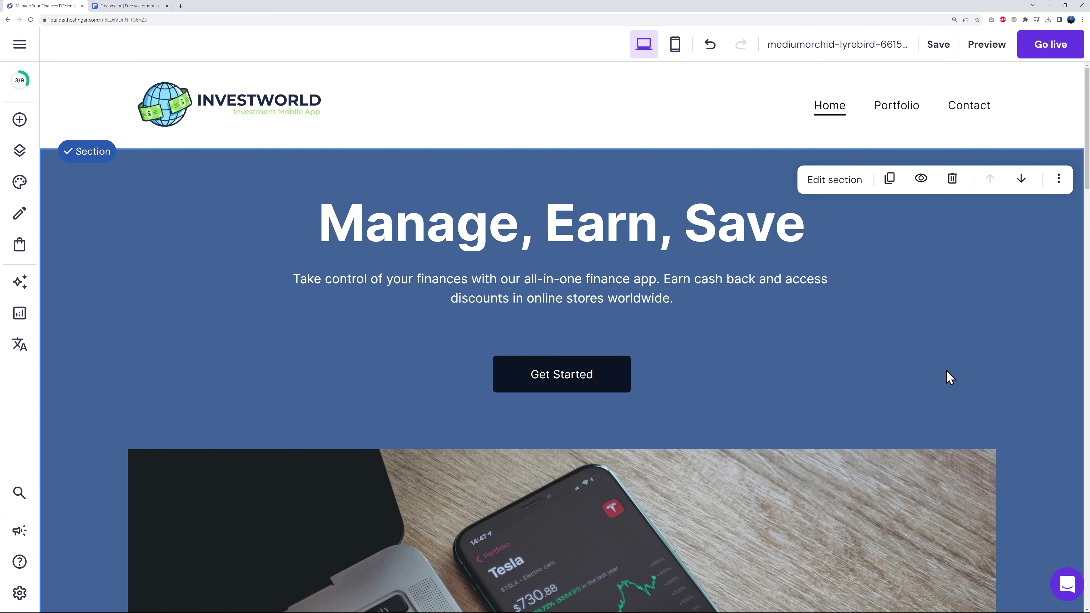
Extend the hero section's height downward and move its laptop-and-phone image lower into the added space
scroll(1022, 358, down, 10)
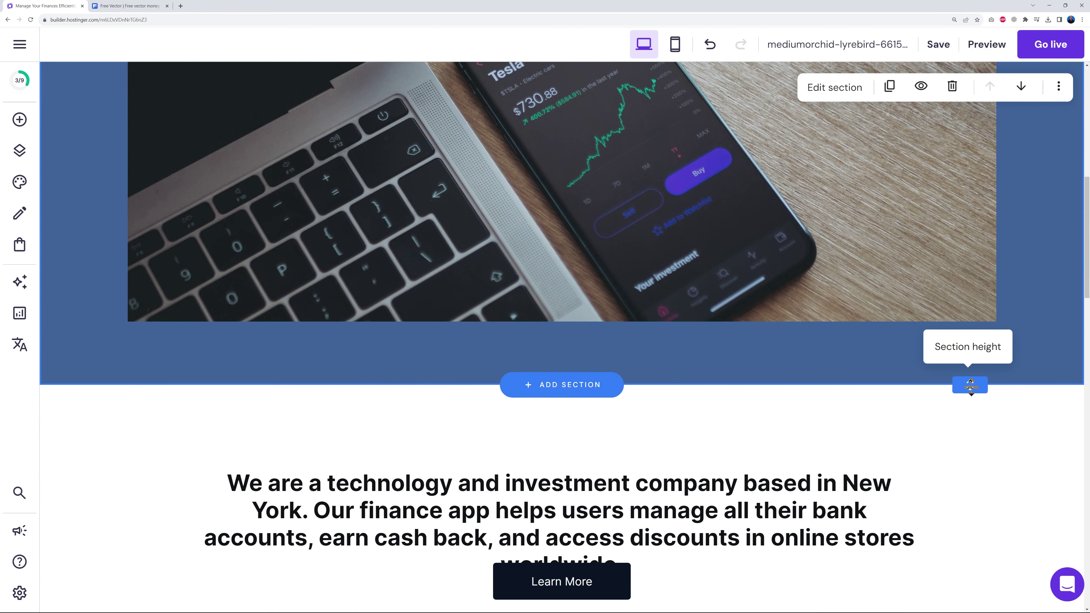
drag(971, 386, 988, 551)
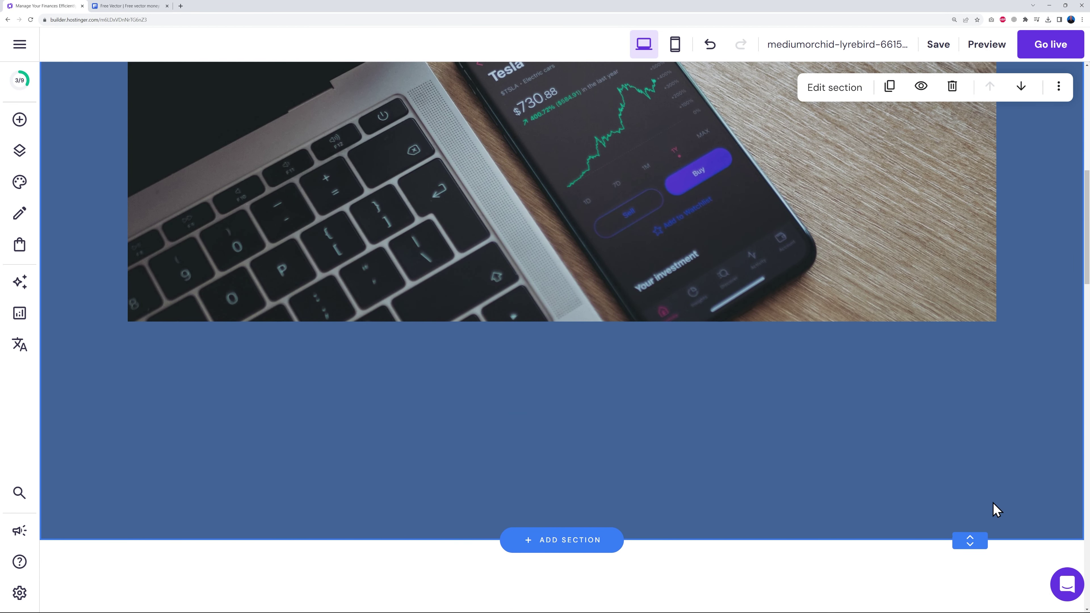
scroll(998, 464, up, 4)
click(657, 353)
drag(657, 353, 735, 389)
scroll(738, 397, down, 2)
scroll(735, 389, up, 5)
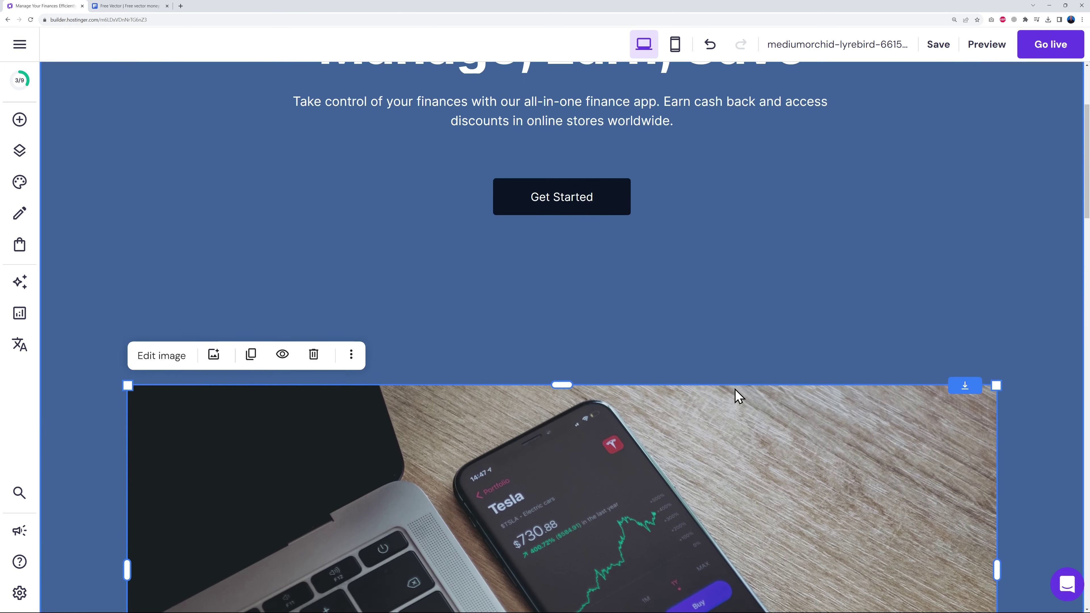
Move the Get Started button, description and "Manage, Earn, Save" heading lower in the enlarged hero section, and check the resulting layout
scroll(735, 389, up, 3)
drag(588, 349, 588, 426)
drag(593, 253, 593, 295)
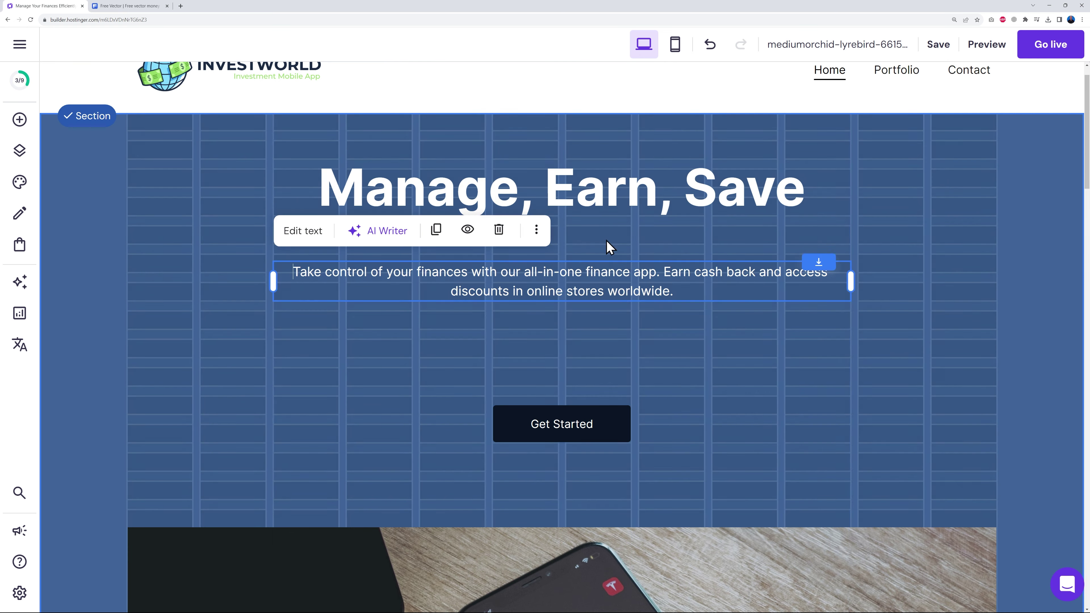
drag(598, 193, 603, 227)
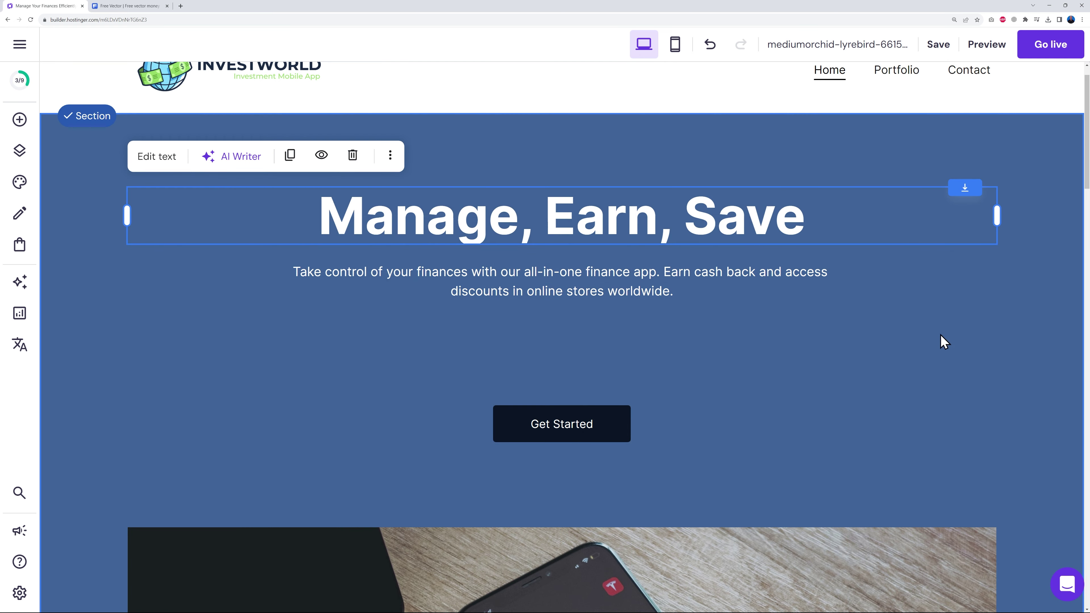
click(1032, 355)
scroll(1006, 363, up, 1)
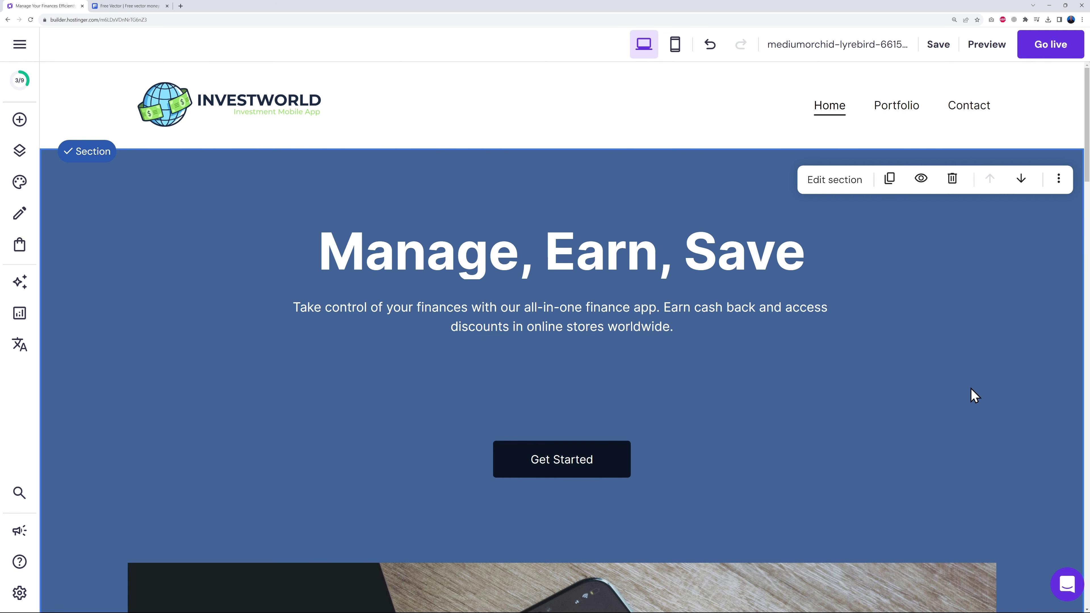
scroll(990, 390, down, 12)
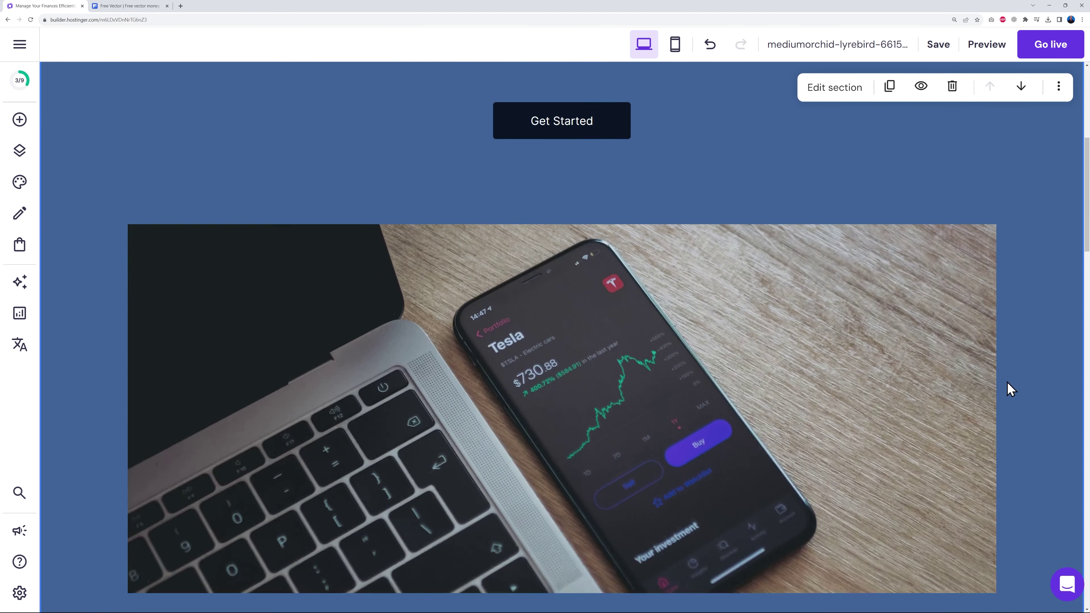
scroll(1017, 395, up, 6)
scroll(1019, 399, up, 5)
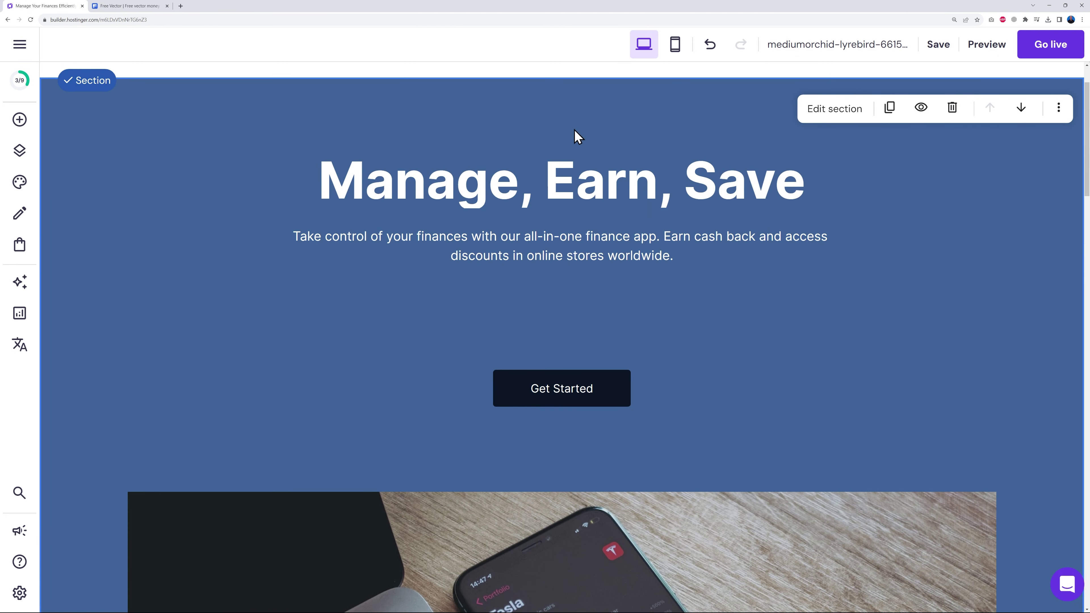
Open the "Manage, Earn, Save" heading for text editing and select all of its text
click(658, 191)
double_click(658, 192)
click(473, 185)
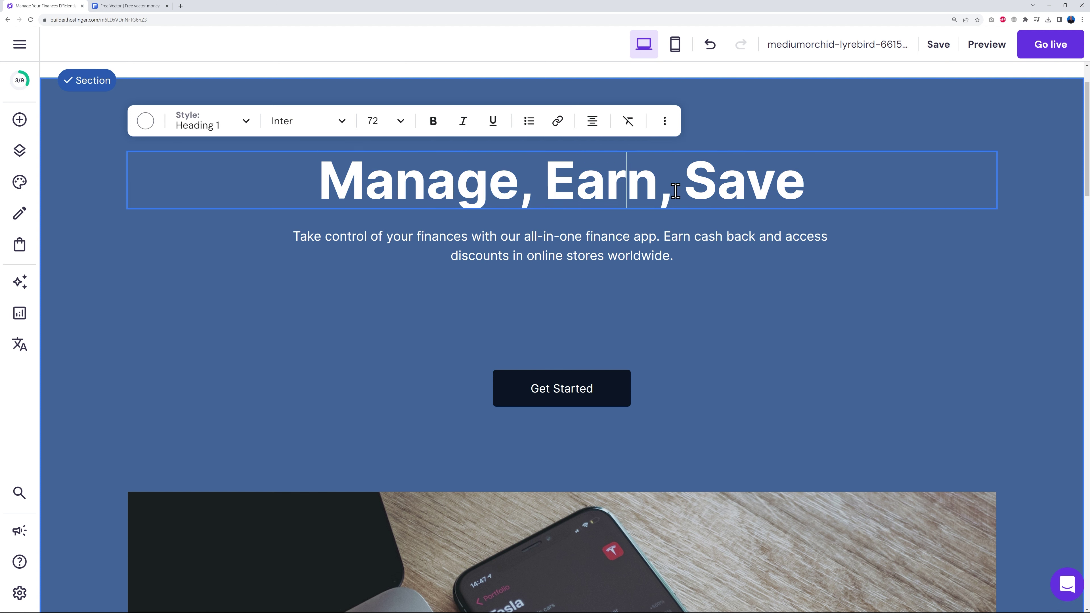
drag(385, 192, 798, 191)
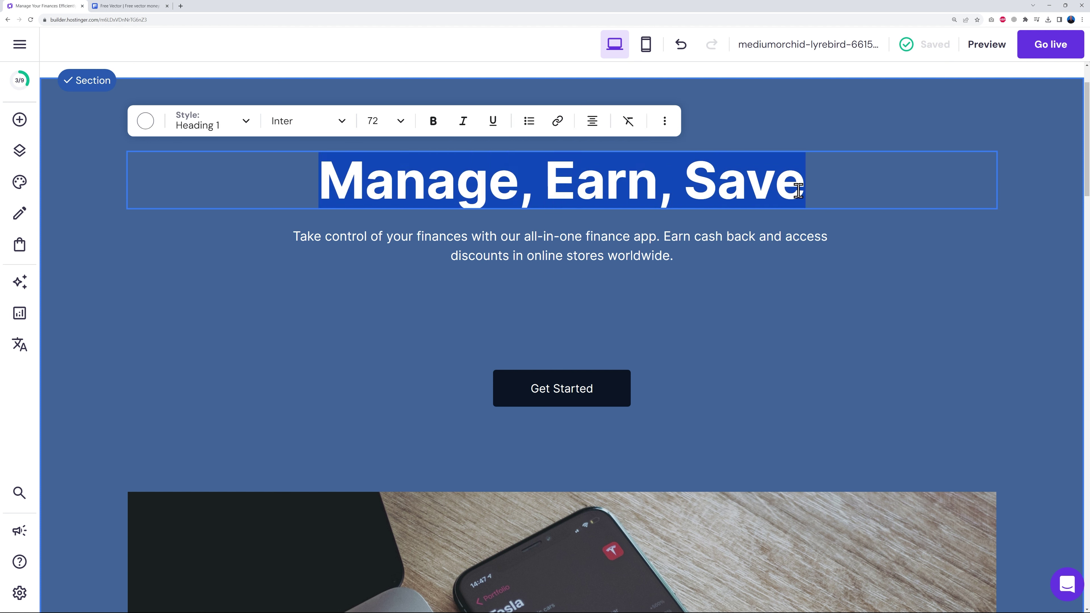
Append "Type whatever you want...." to the end of the hero section's description paragraph
click(531, 246)
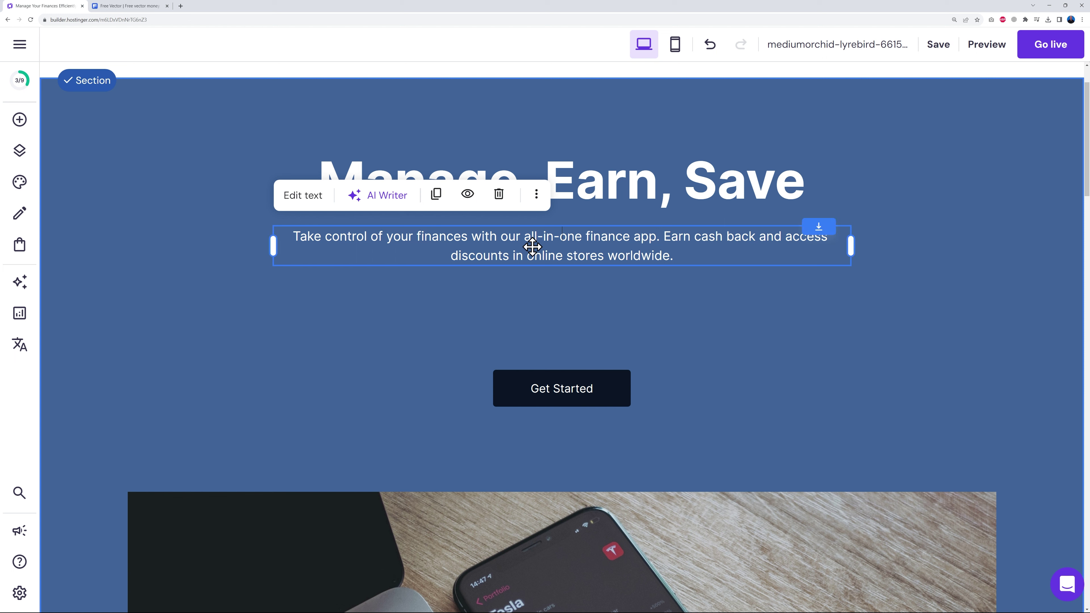
double_click(524, 246)
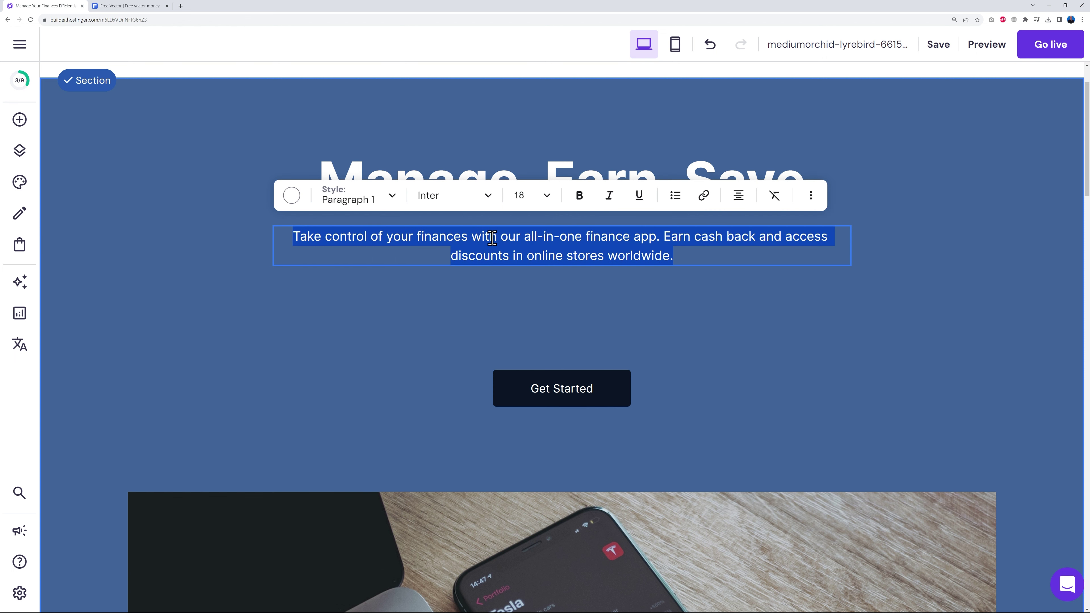
click(688, 257)
text(Type whatever you want....)
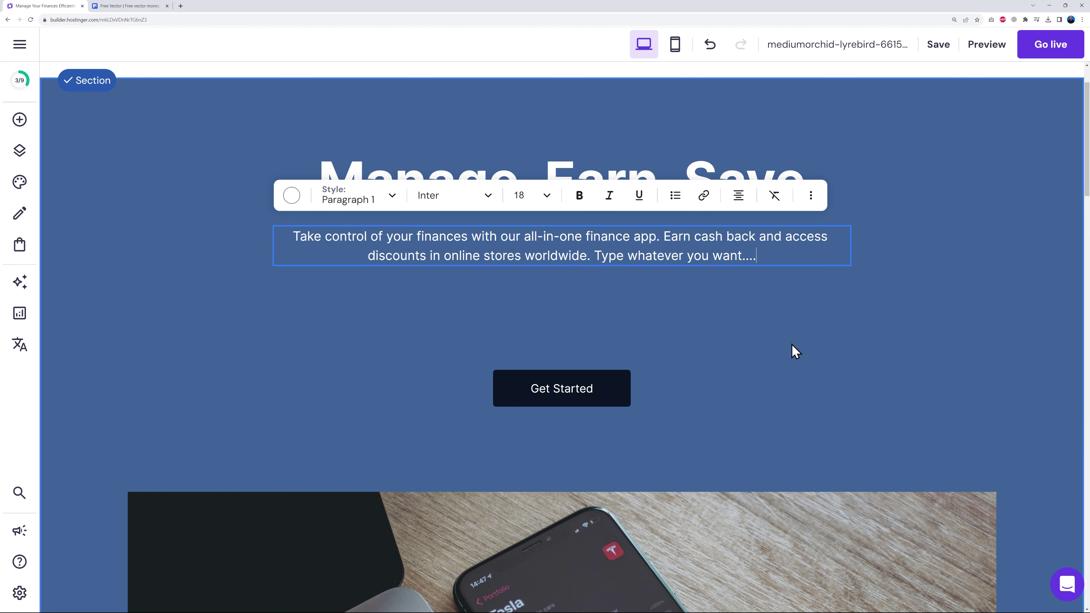
key(Escape)
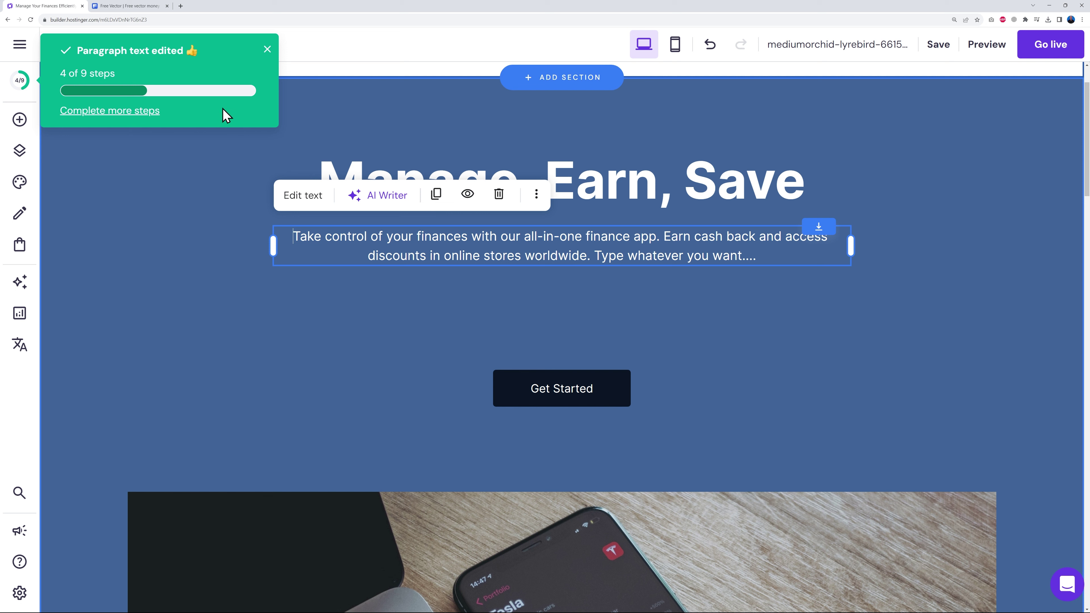
click(267, 49)
click(947, 388)
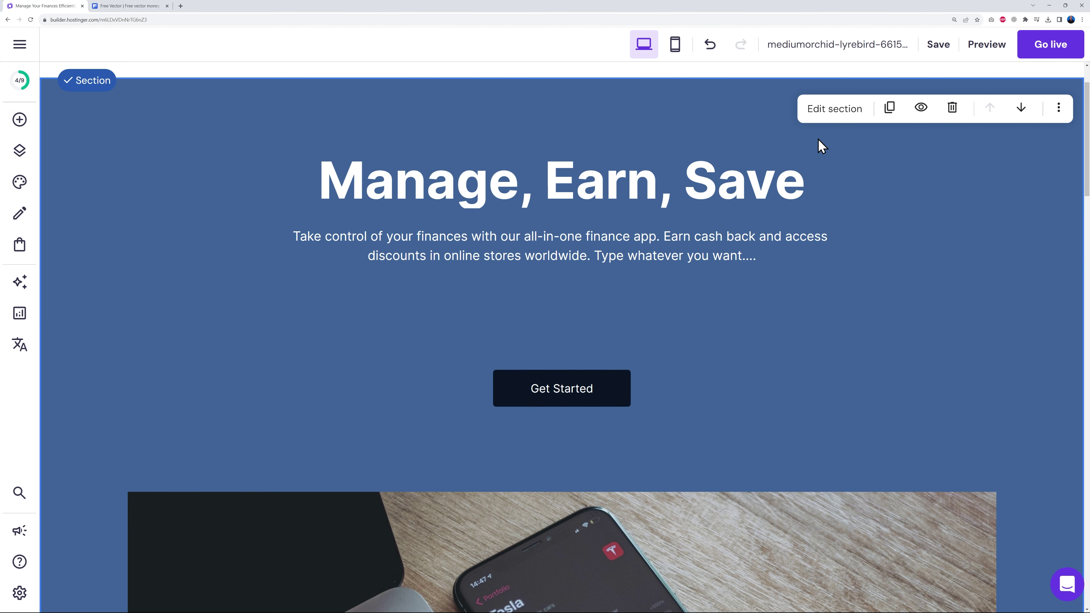
Set the hero section's background color to #92d864
click(837, 112)
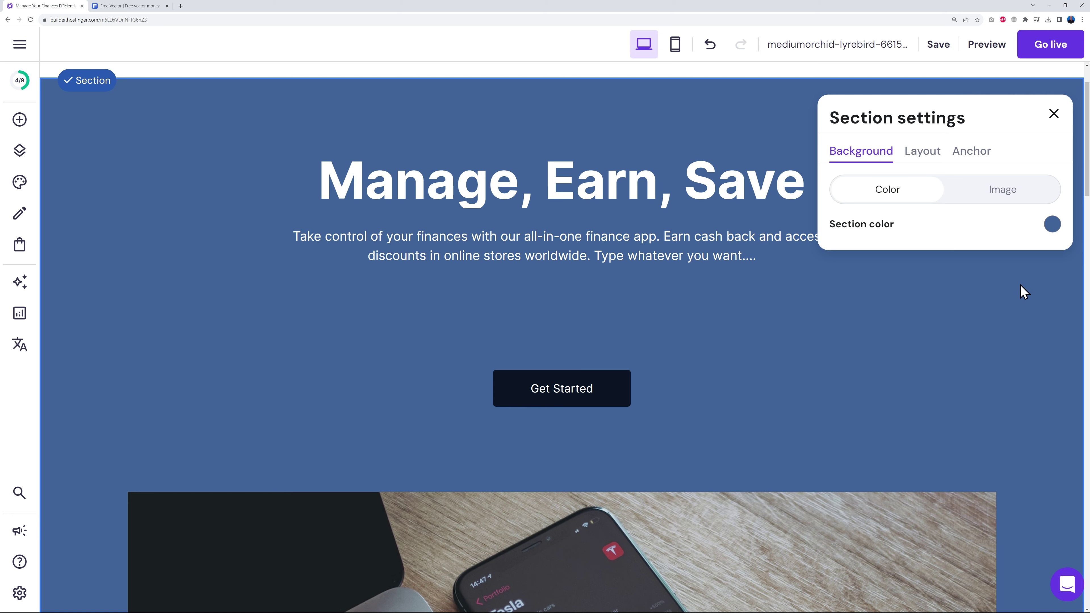
scroll(1023, 292, up, 2)
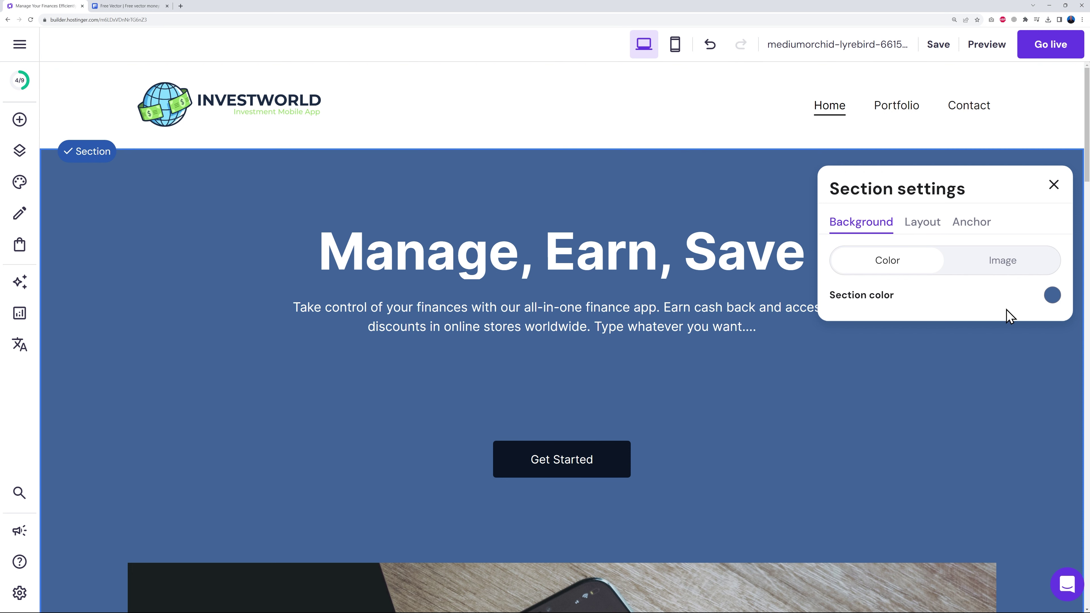
click(1052, 296)
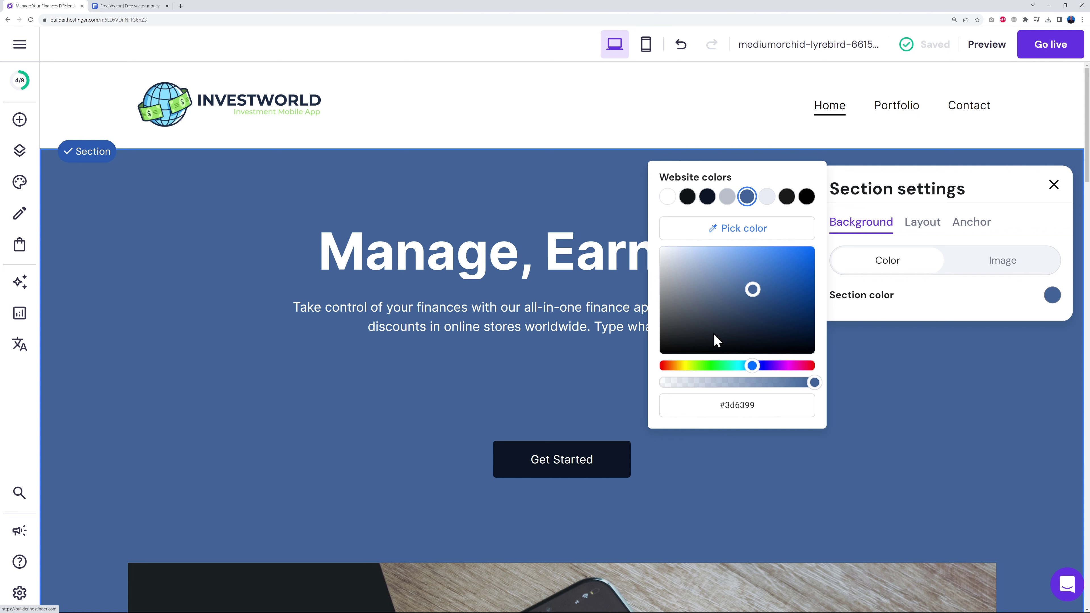
drag(723, 405, 796, 401)
click(759, 410)
drag(725, 405, 773, 408)
text(92d864)
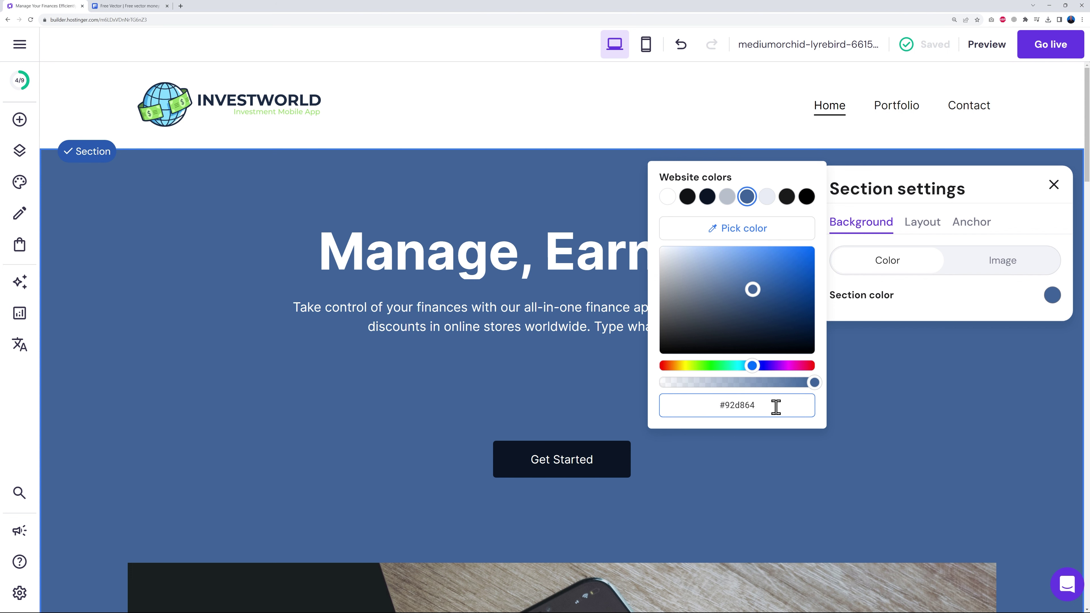
key(Return)
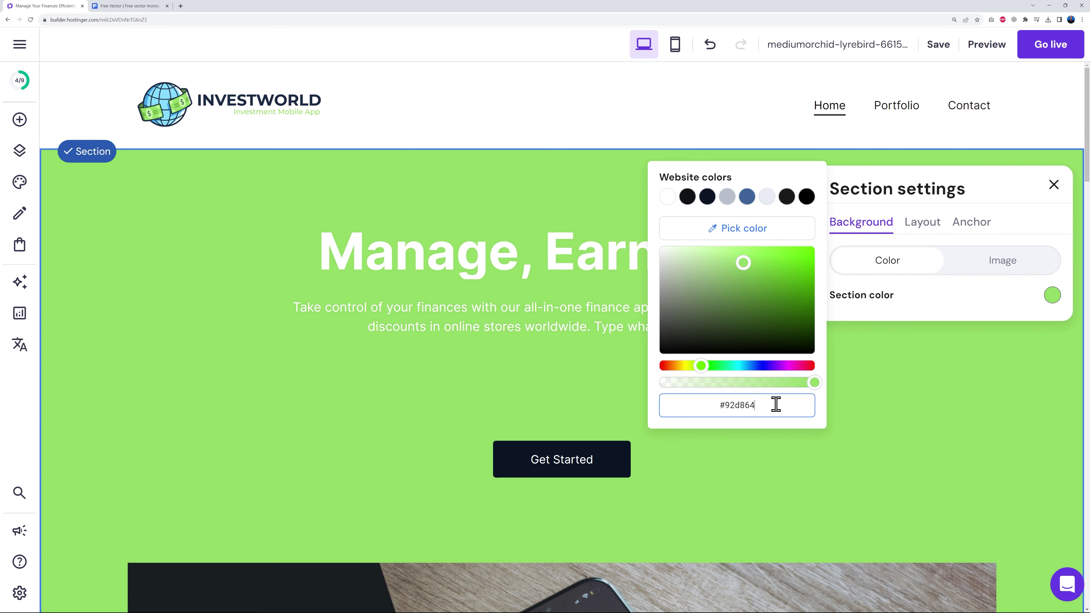
click(924, 298)
click(1054, 185)
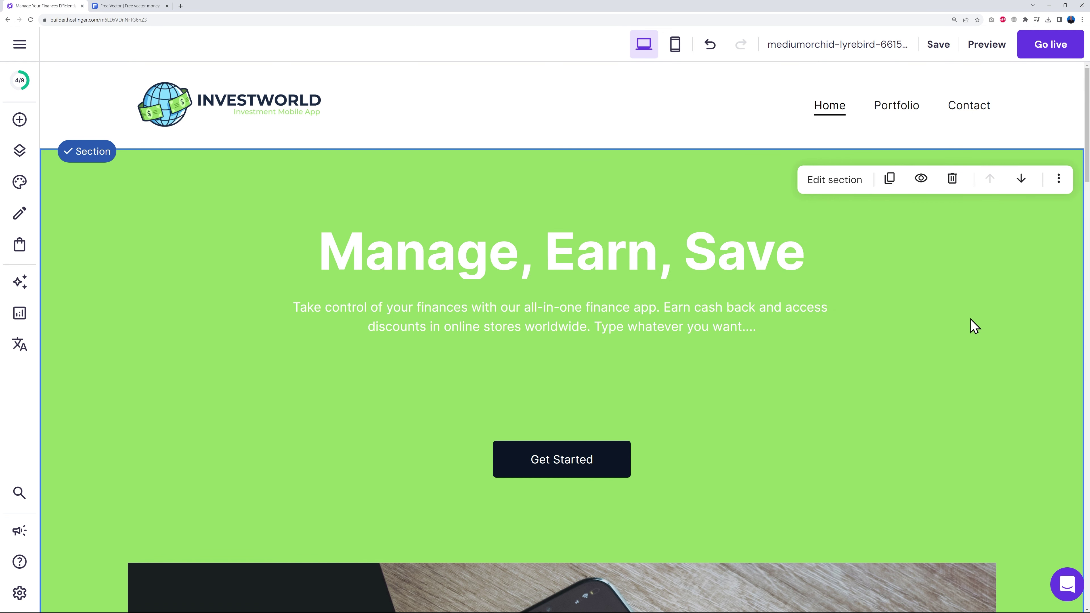
Change the text color of the "Manage, Earn, Save" heading to #1b2b44
scroll(975, 348, down, 10)
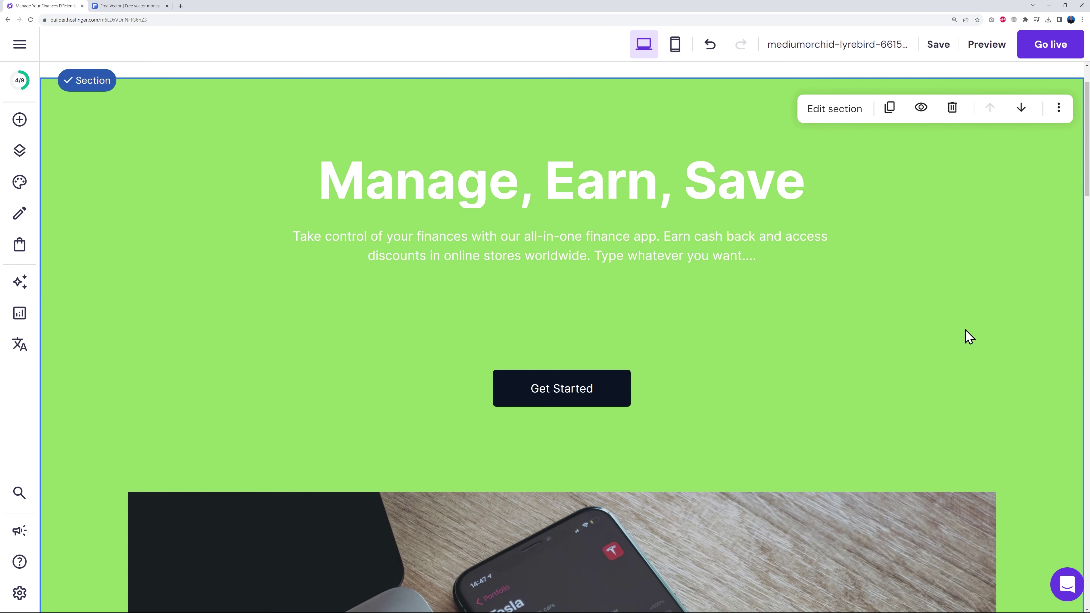
scroll(1023, 330, up, 10)
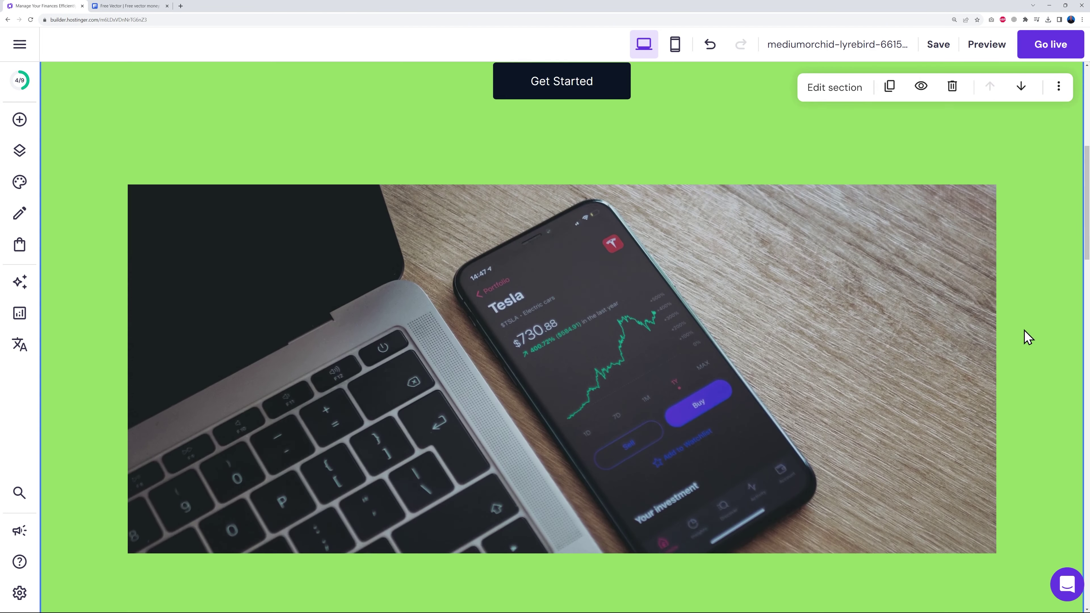
scroll(864, 341, up, 1)
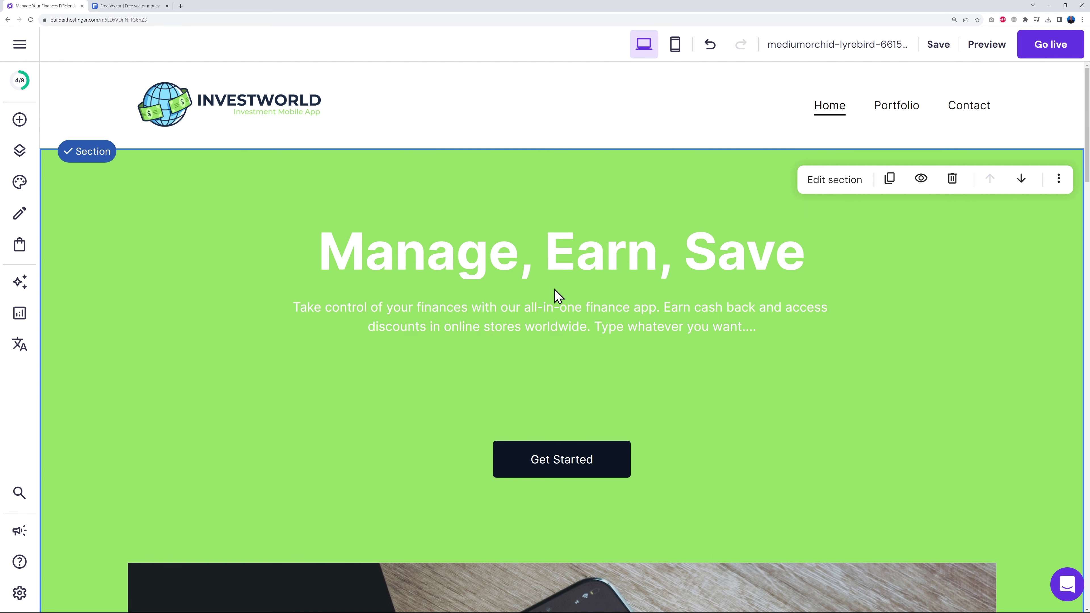
click(704, 253)
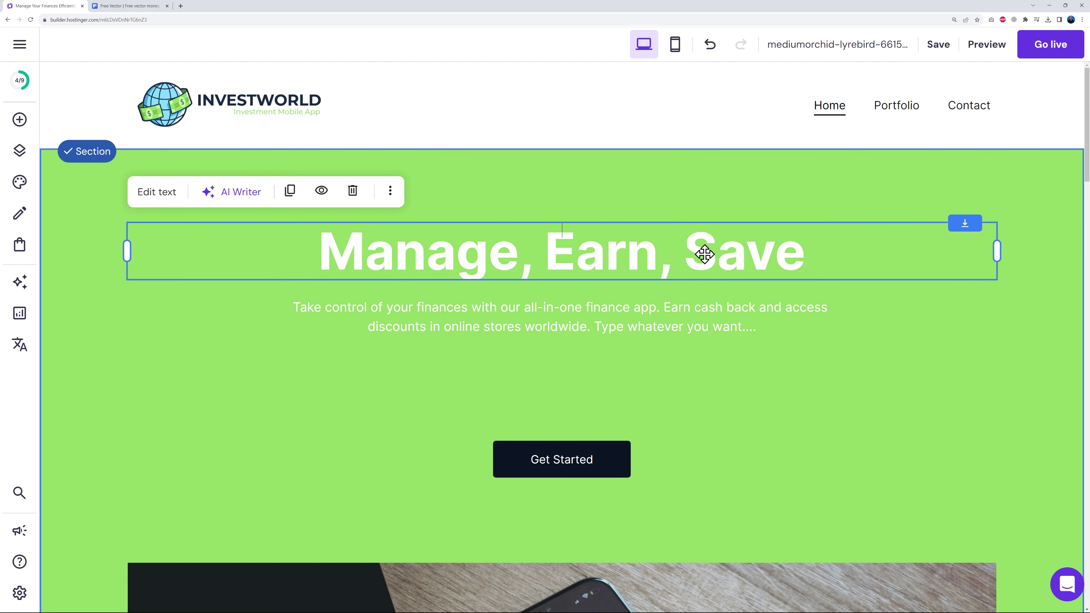
click(150, 199)
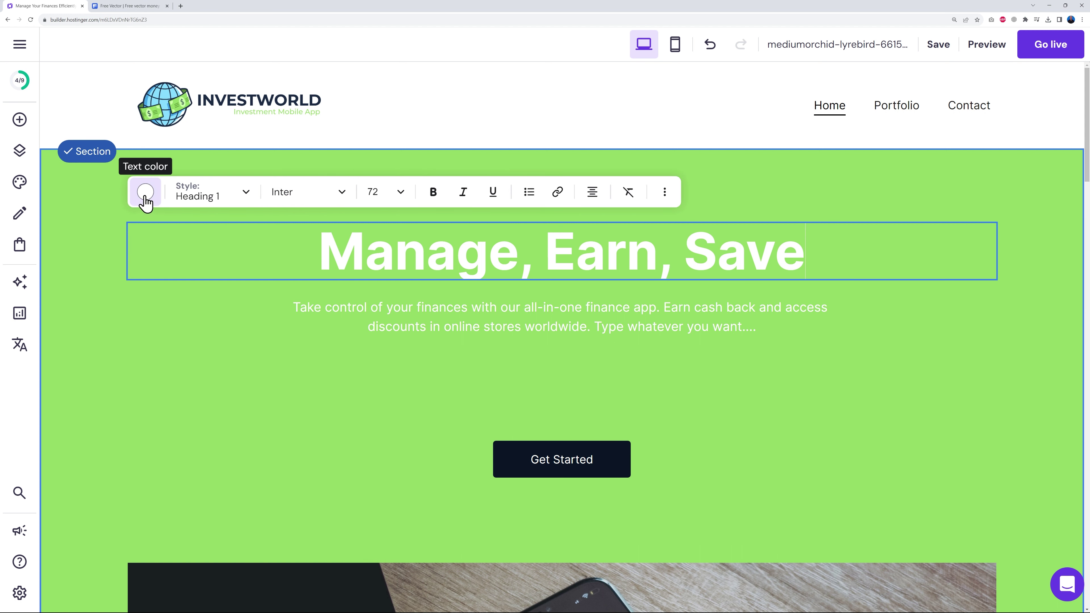
click(145, 197)
click(218, 470)
click(215, 473)
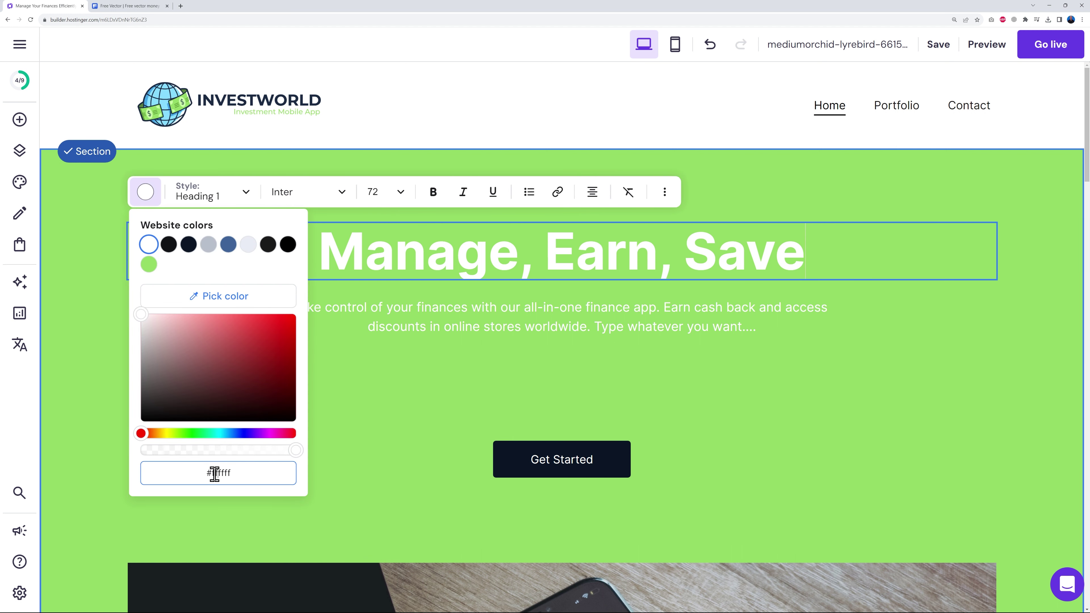
drag(226, 474, 225, 439)
key(Return)
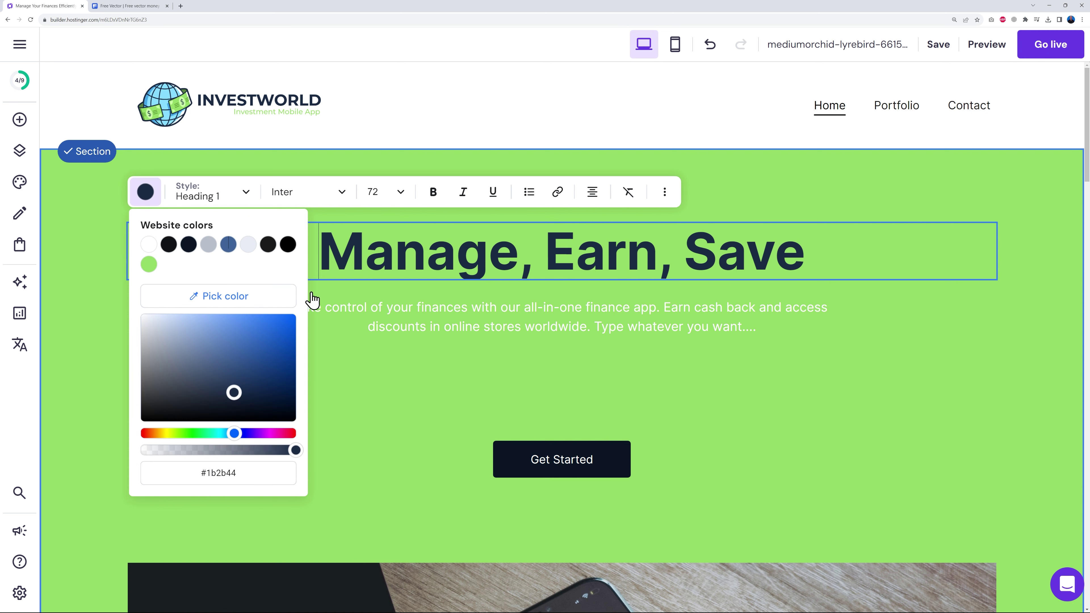
key(Escape)
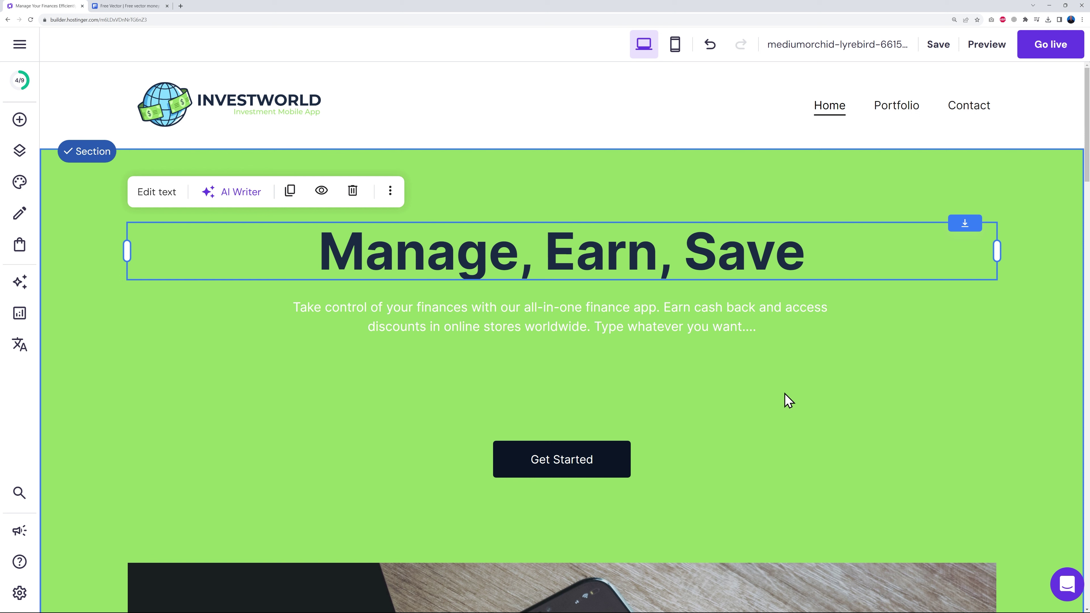
Change the text color of the description paragraph beneath the heading to #1b2b44
click(707, 325)
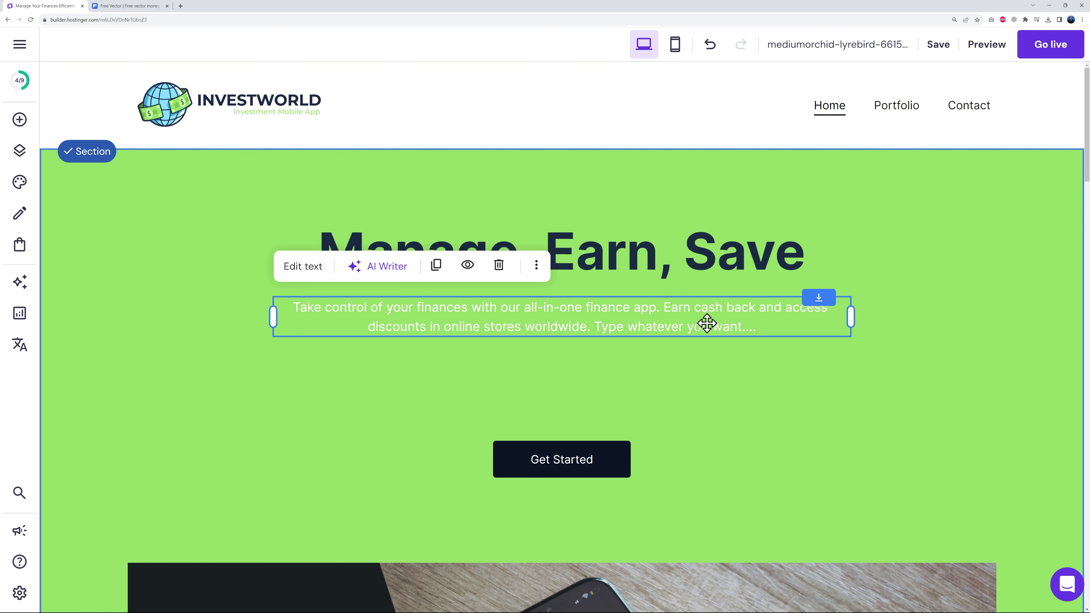
click(304, 268)
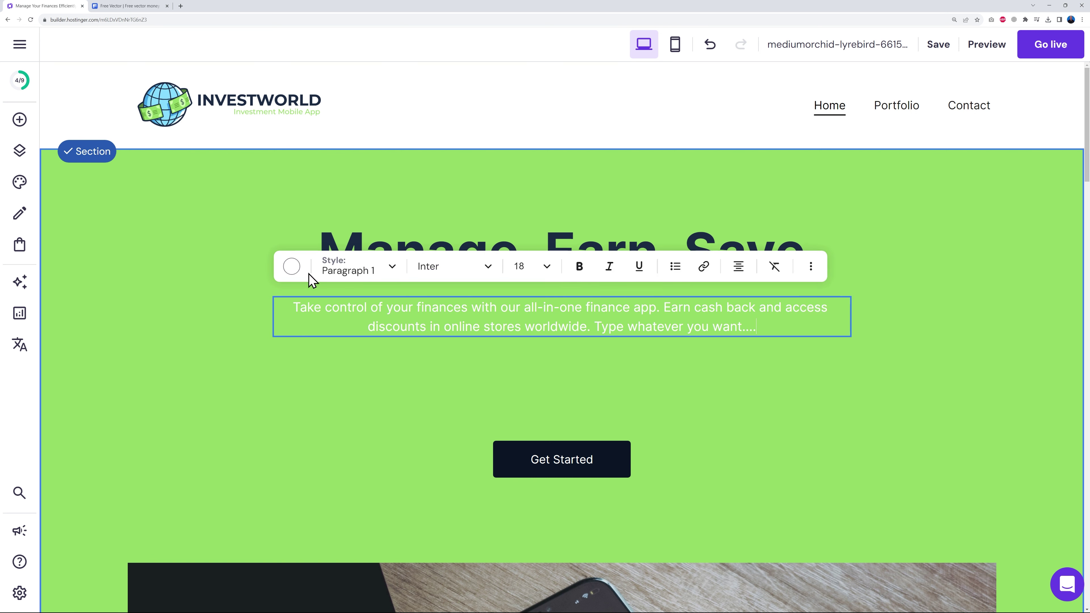
click(293, 270)
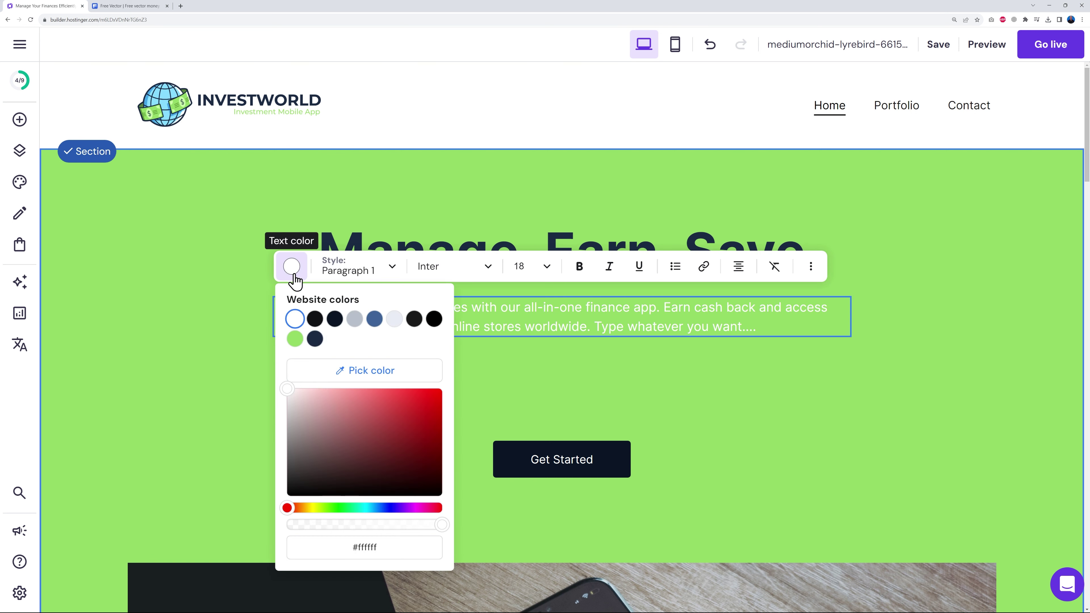
triple_click(357, 549)
text(#1b2b44)
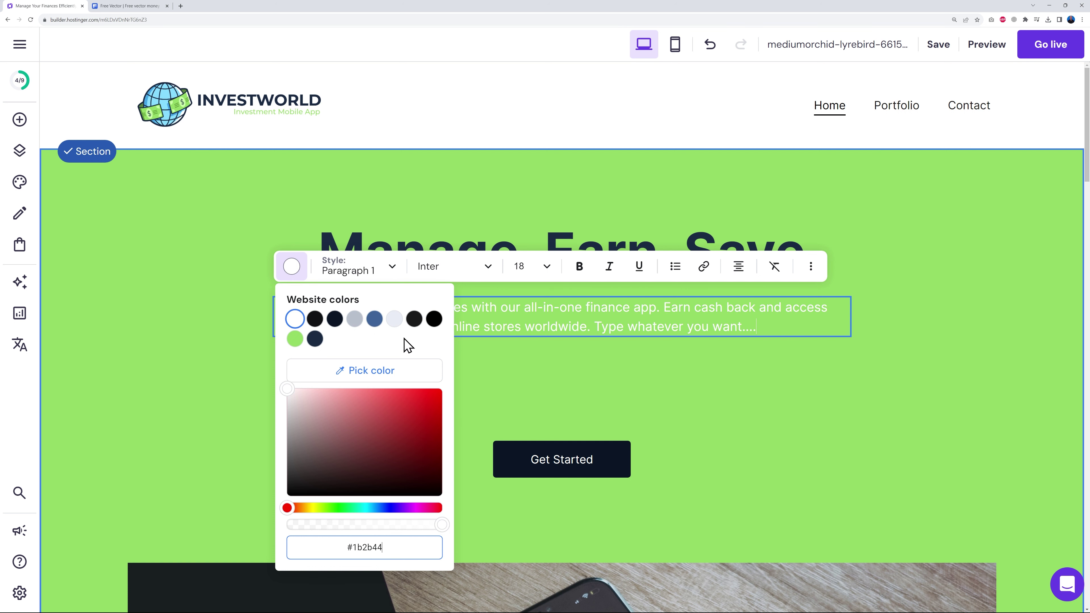
click(723, 404)
click(893, 391)
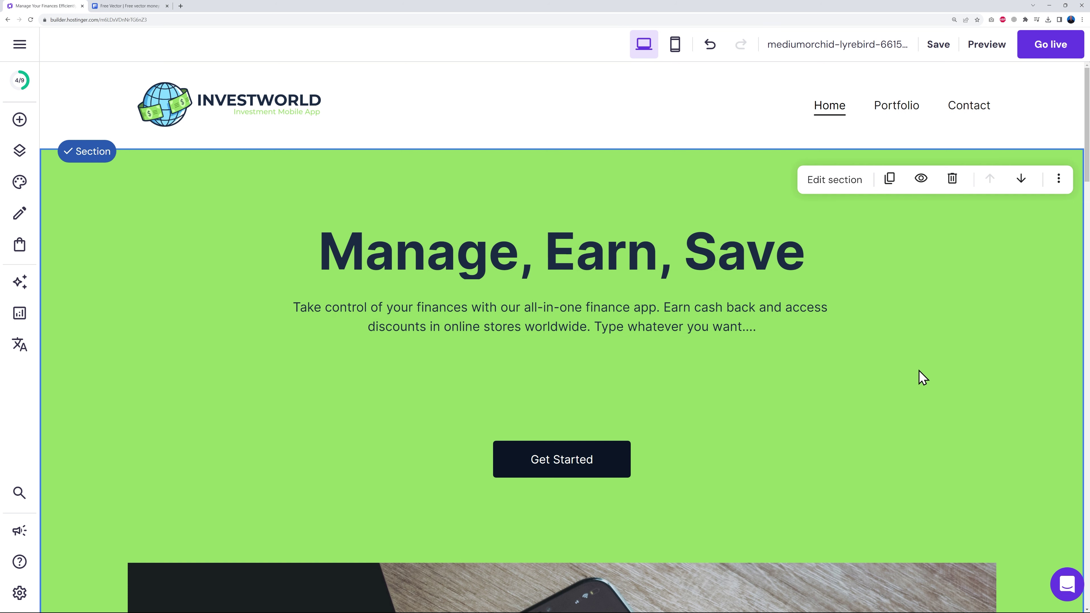
Replace the hero section's laptop-and-phone image with the photo of bitcoins and a crypto-trading phone, uploaded from the Downloads folder
scroll(946, 392, down, 9)
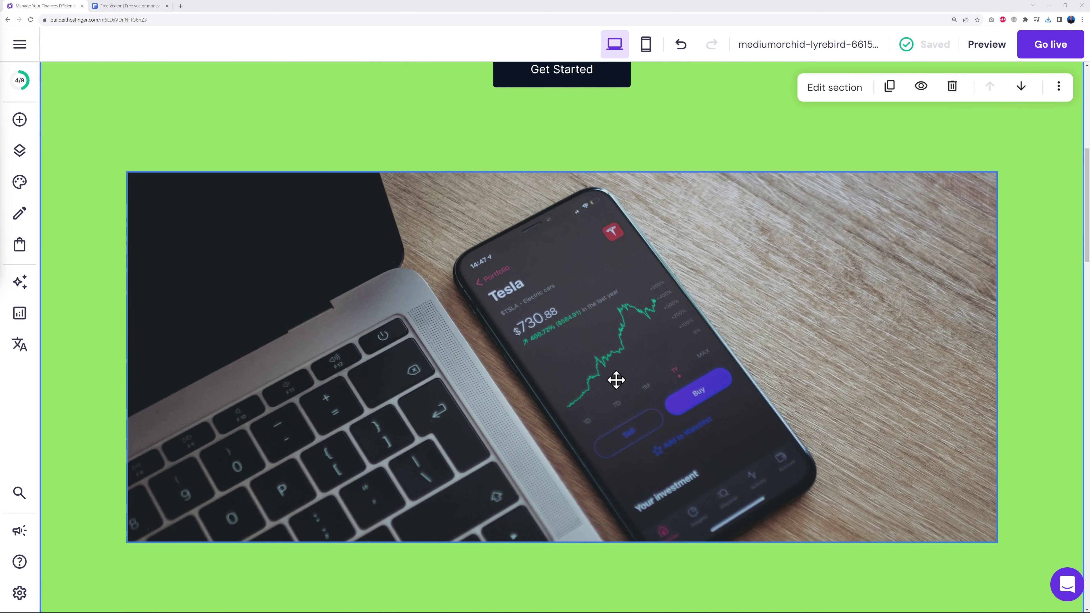
click(653, 385)
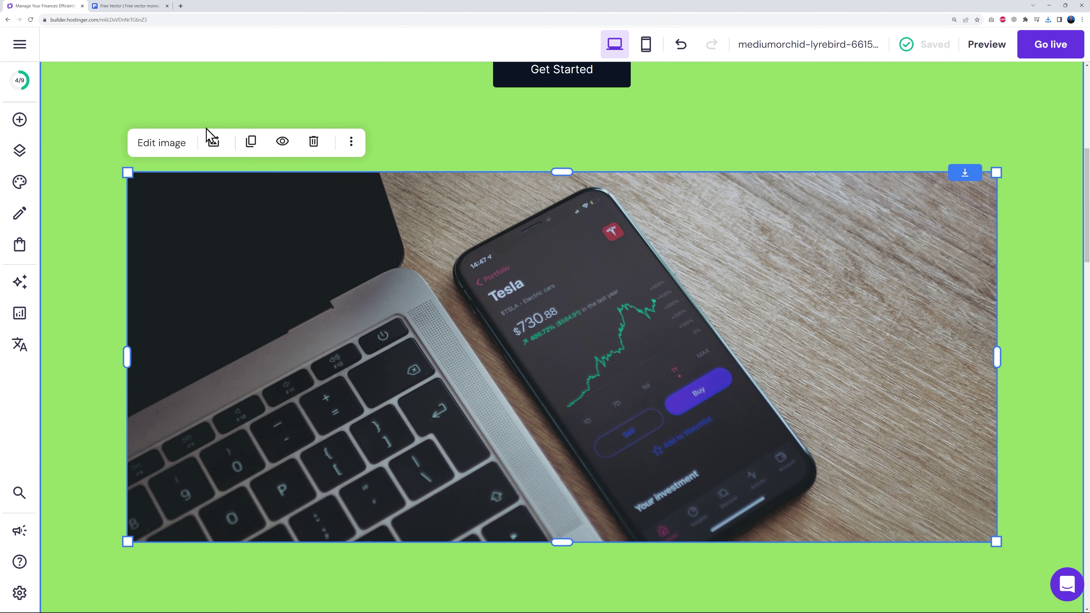
click(180, 149)
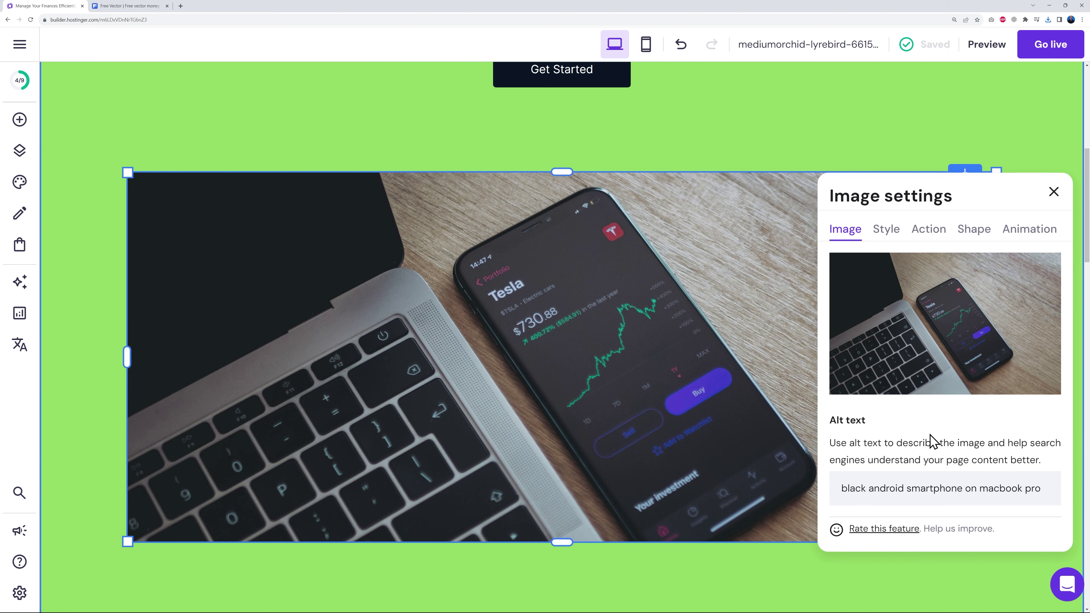
click(955, 348)
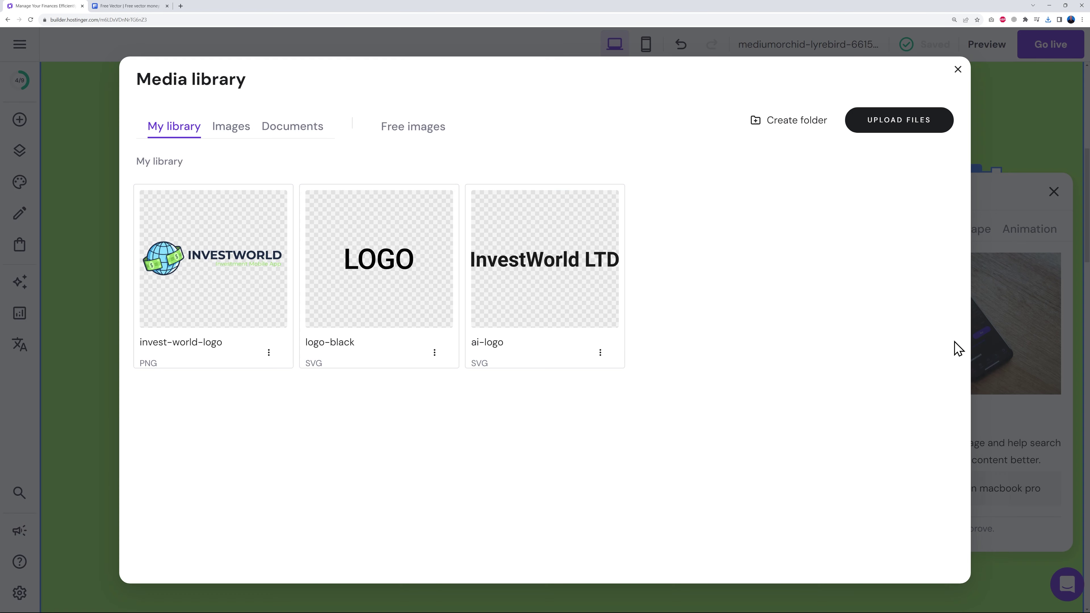
click(899, 120)
click(126, 71)
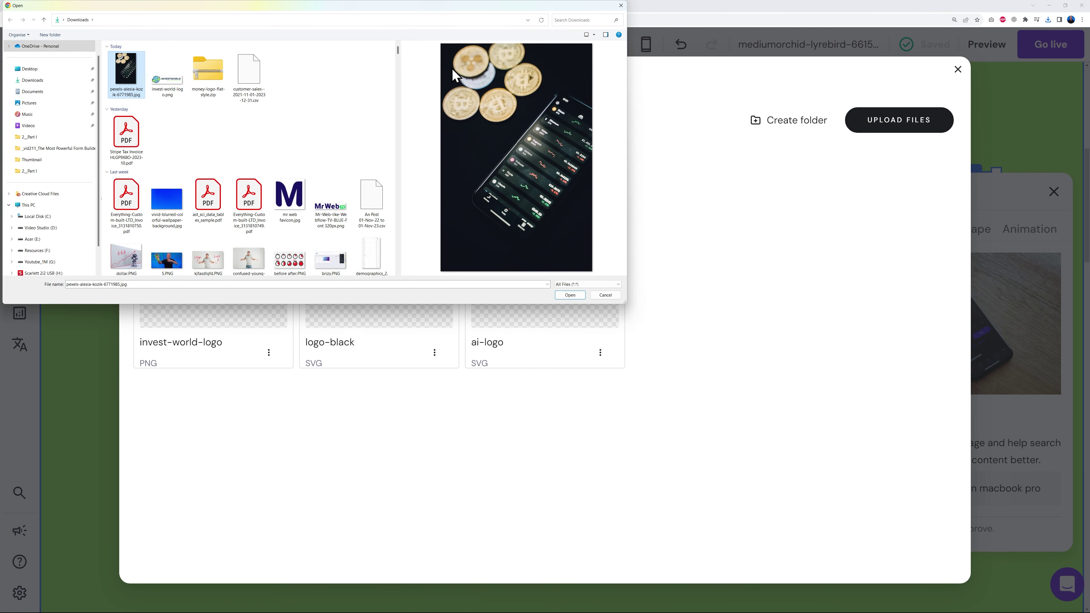
click(572, 298)
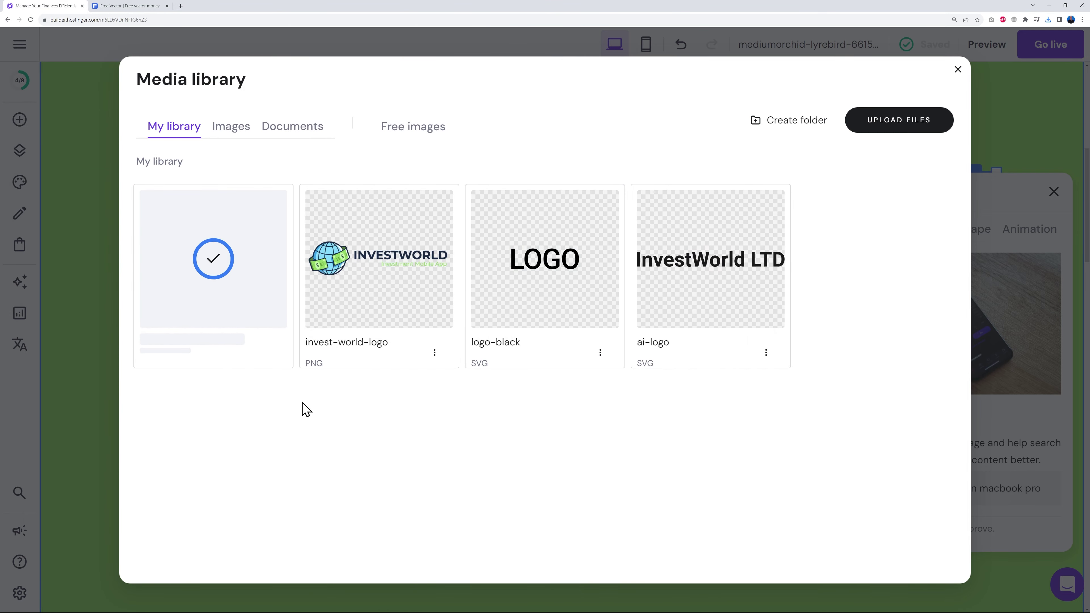
click(216, 259)
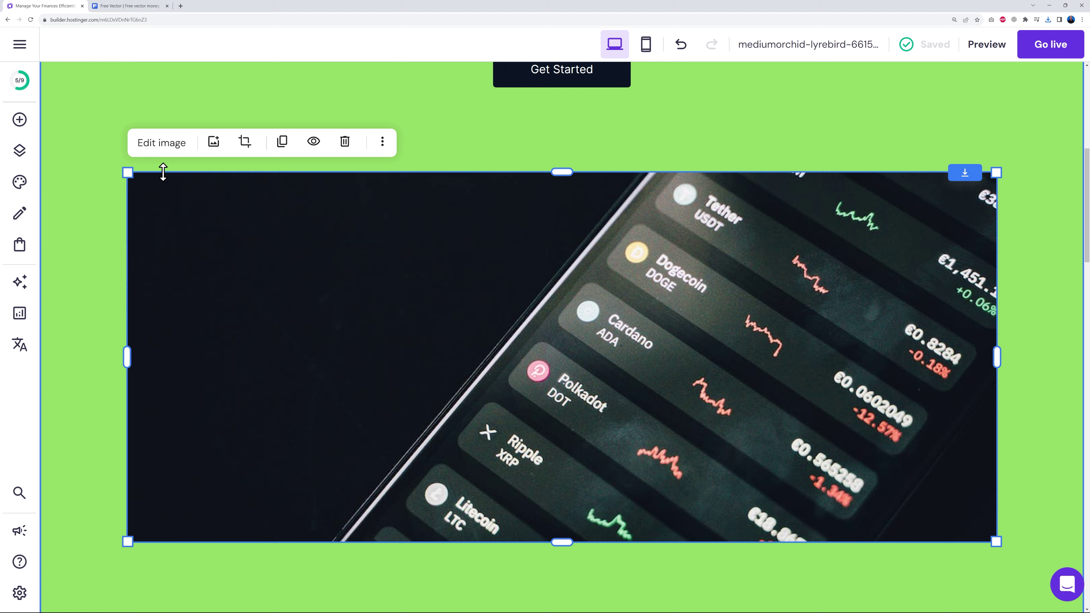
Make the hero image taller by extending its top edge up to the Get Started button's lower edge
scroll(682, 377, up, 3)
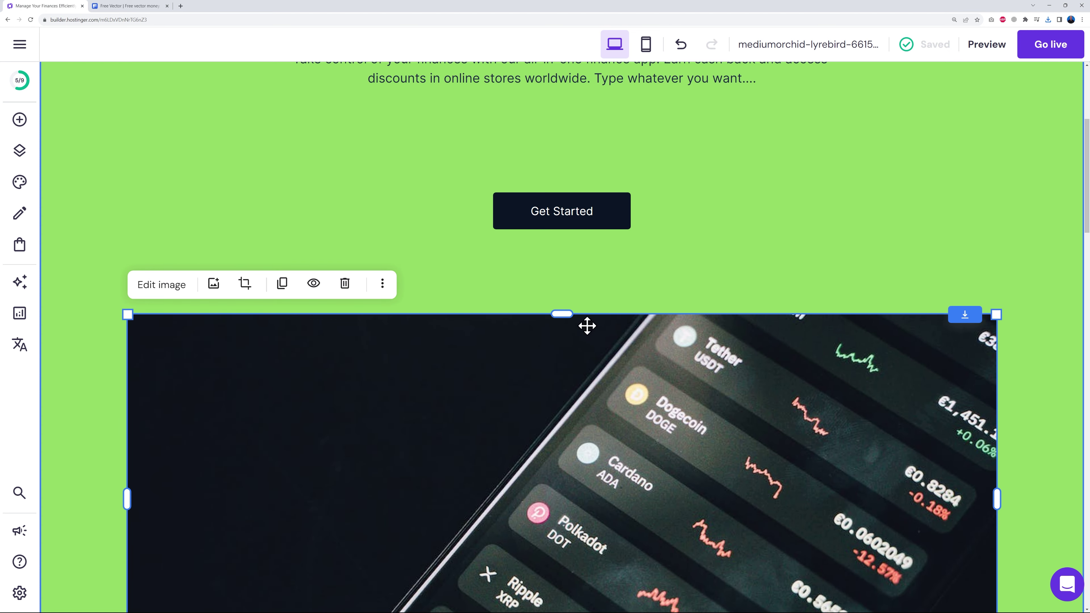
drag(569, 316, 563, 227)
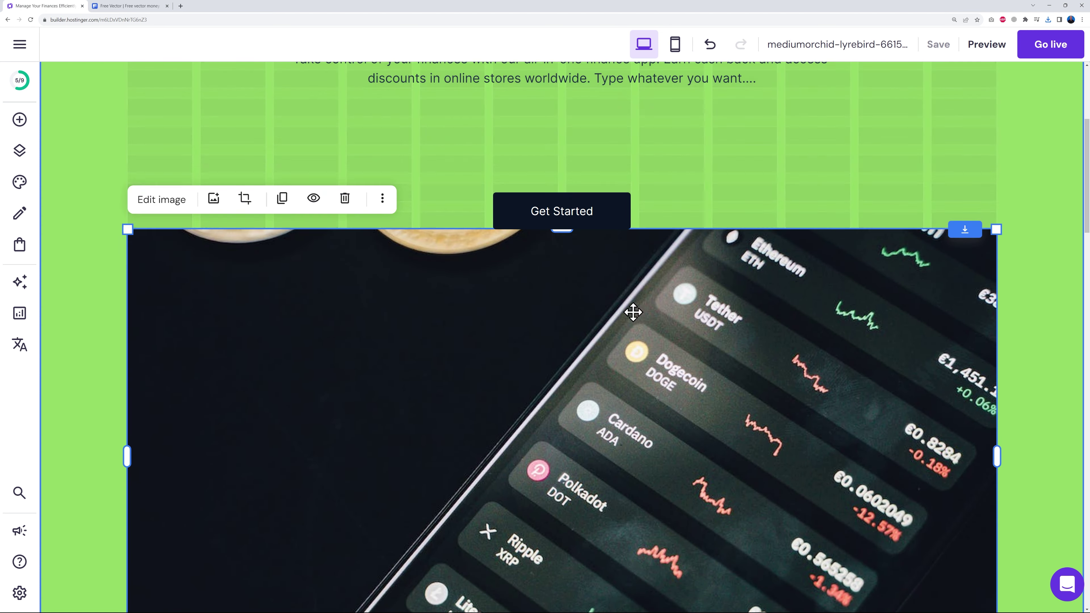
Move the Get Started button up to just beneath the description paragraph, and shift the heading and paragraph slightly upward
scroll(674, 355, down, 4)
scroll(673, 350, up, 9)
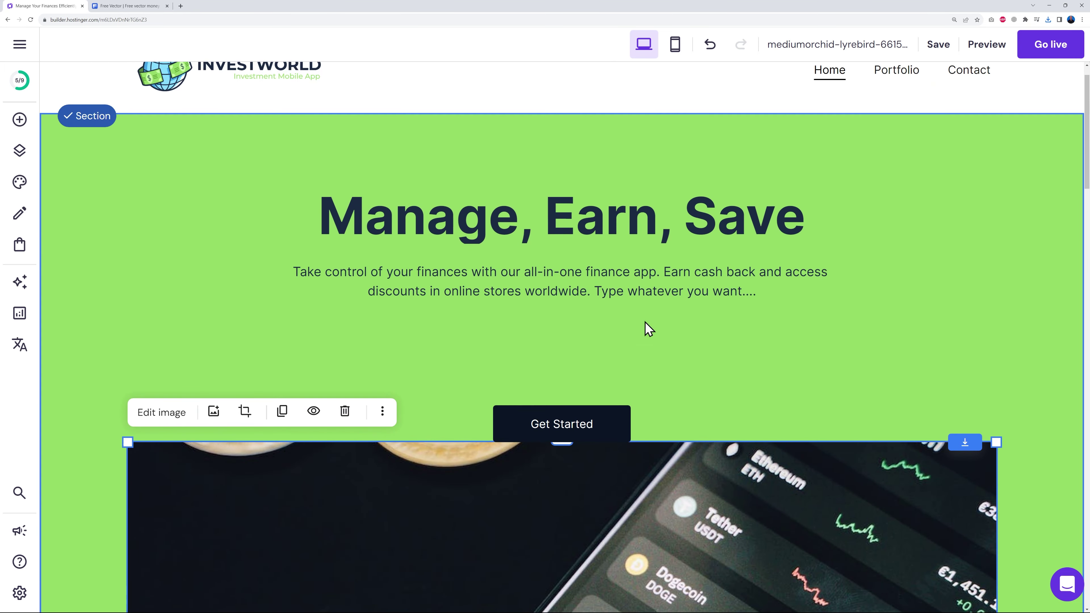
drag(598, 433, 601, 342)
drag(725, 232, 694, 273)
Reposition the hero photo upward within its crop frame so that more of the phone's lower end shows
scroll(713, 319, down, 7)
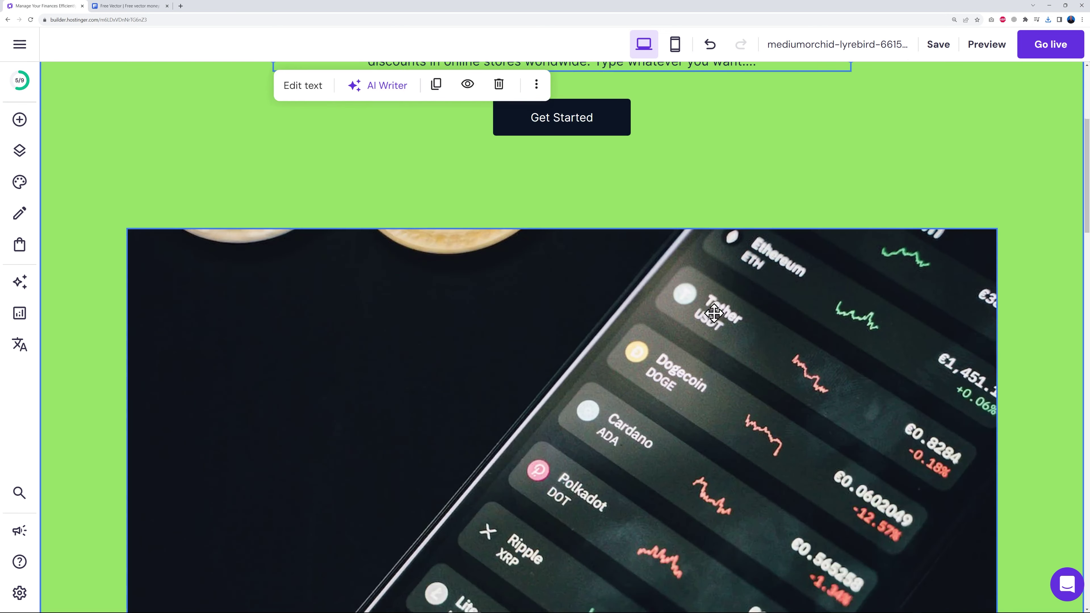
scroll(704, 322, down, 2)
scroll(699, 327, up, 4)
scroll(644, 382, down, 1)
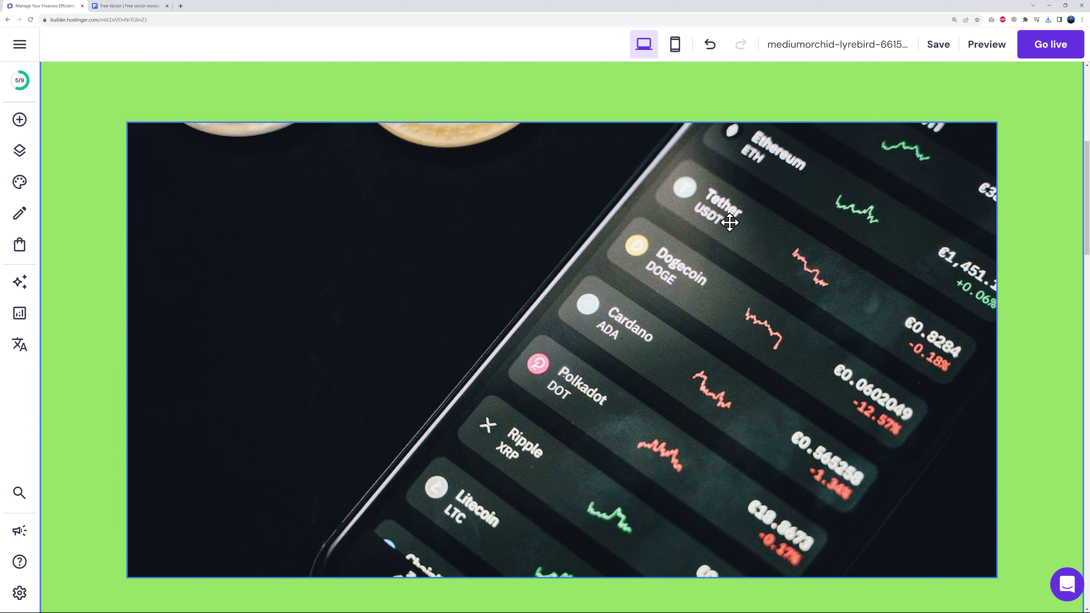
click(570, 349)
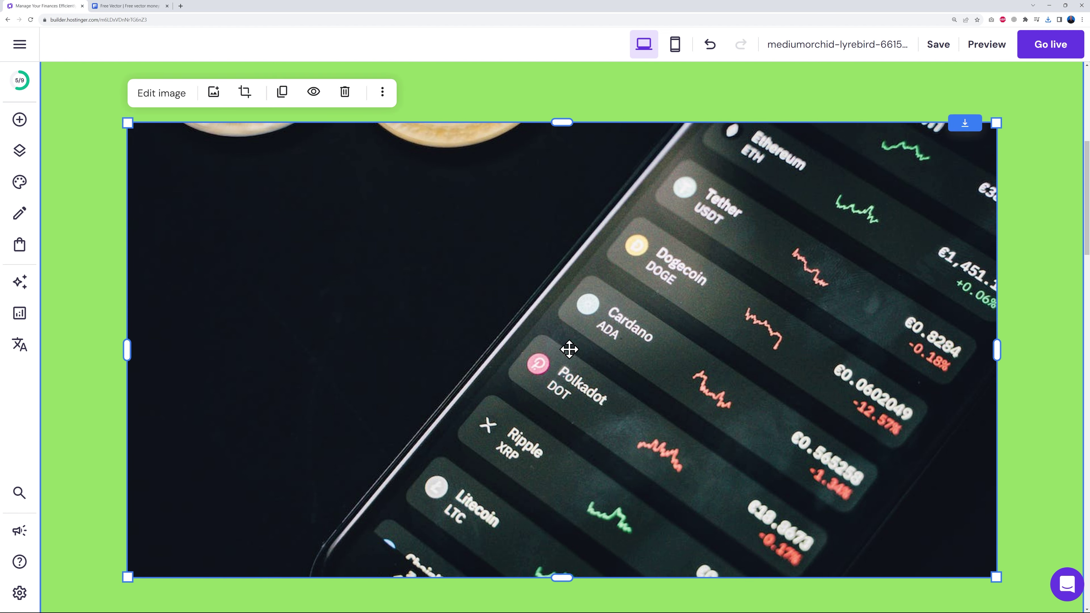
click(245, 91)
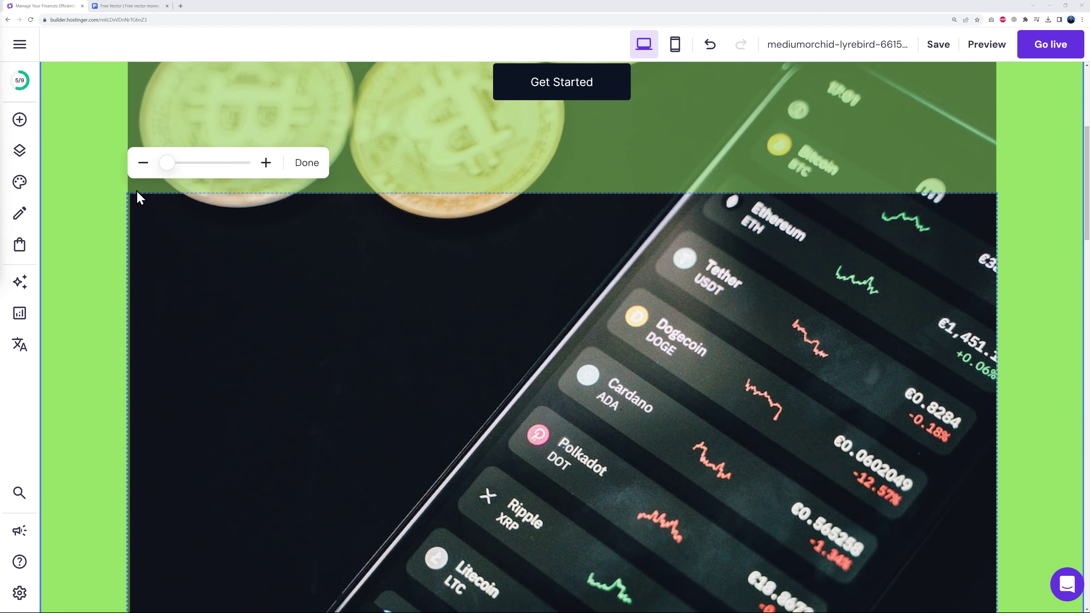
drag(597, 309, 693, 372)
scroll(694, 372, down, 5)
scroll(827, 365, up, 3)
scroll(659, 402, down, 1)
drag(659, 402, 650, 251)
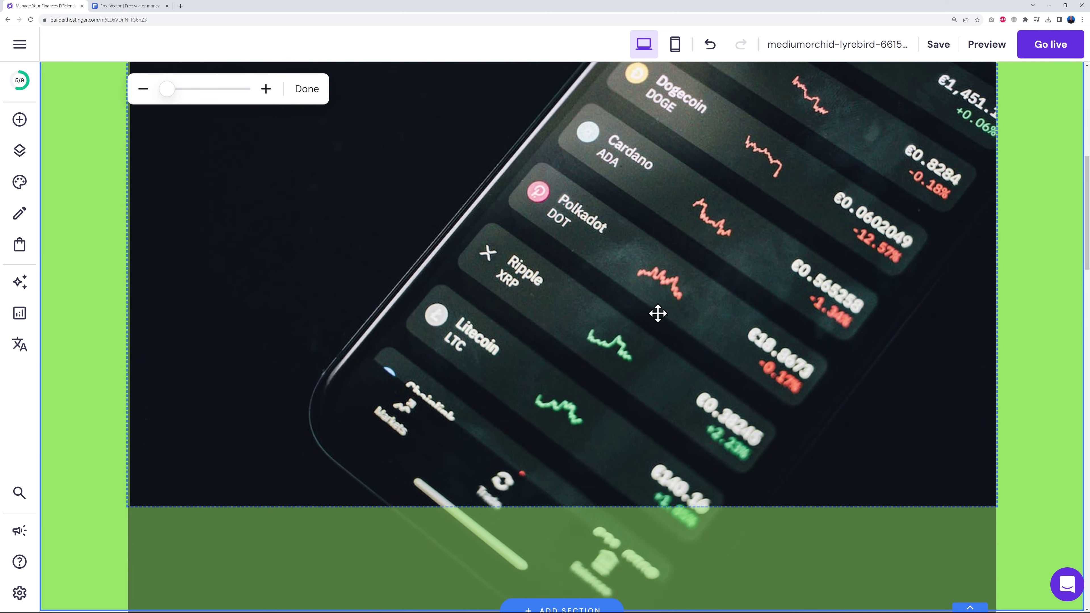
scroll(1038, 346, up, 2)
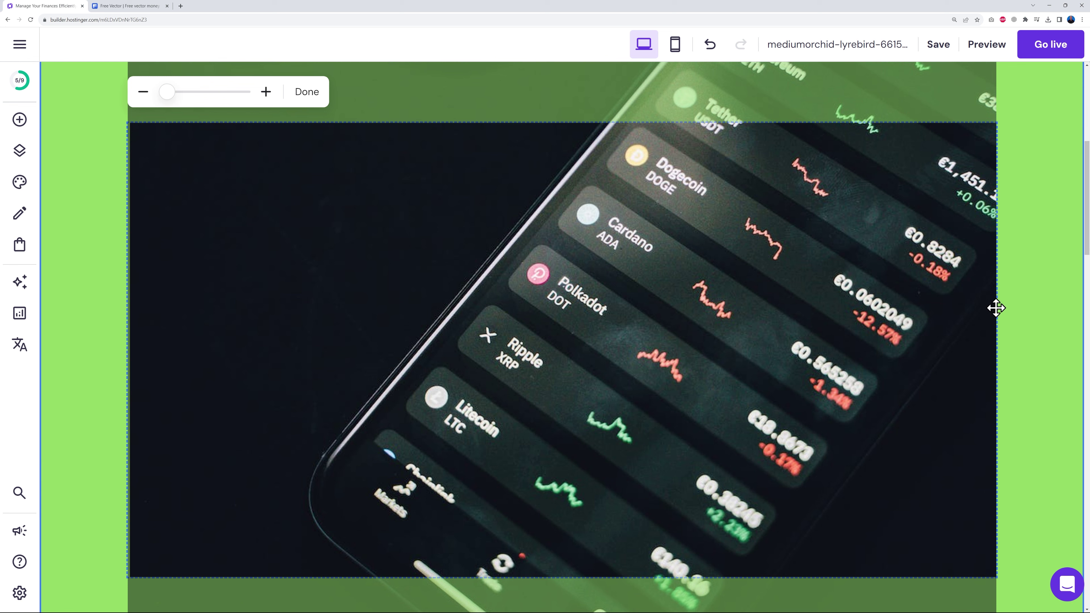
click(1030, 314)
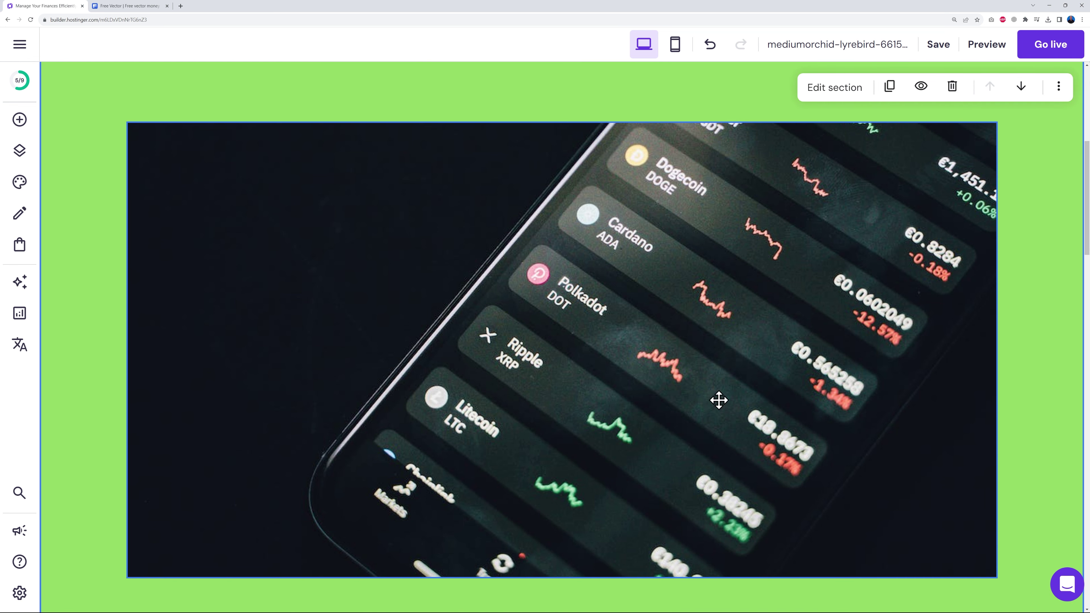
Extend the hero image's top edge upward so that it sits closer to the Get Started button
scroll(1034, 401, up, 2)
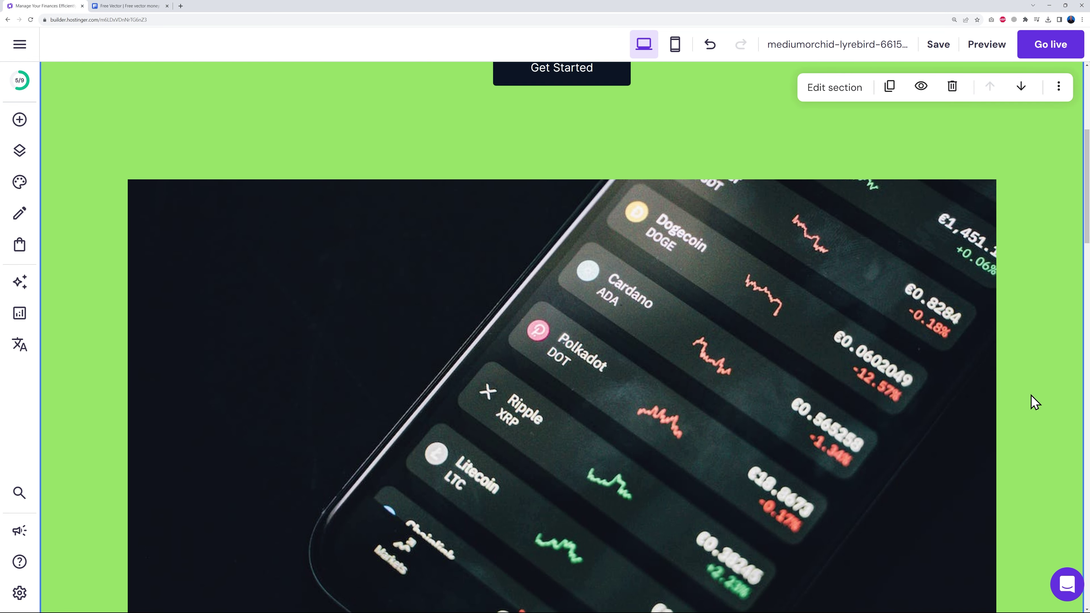
click(574, 234)
drag(562, 194, 560, 137)
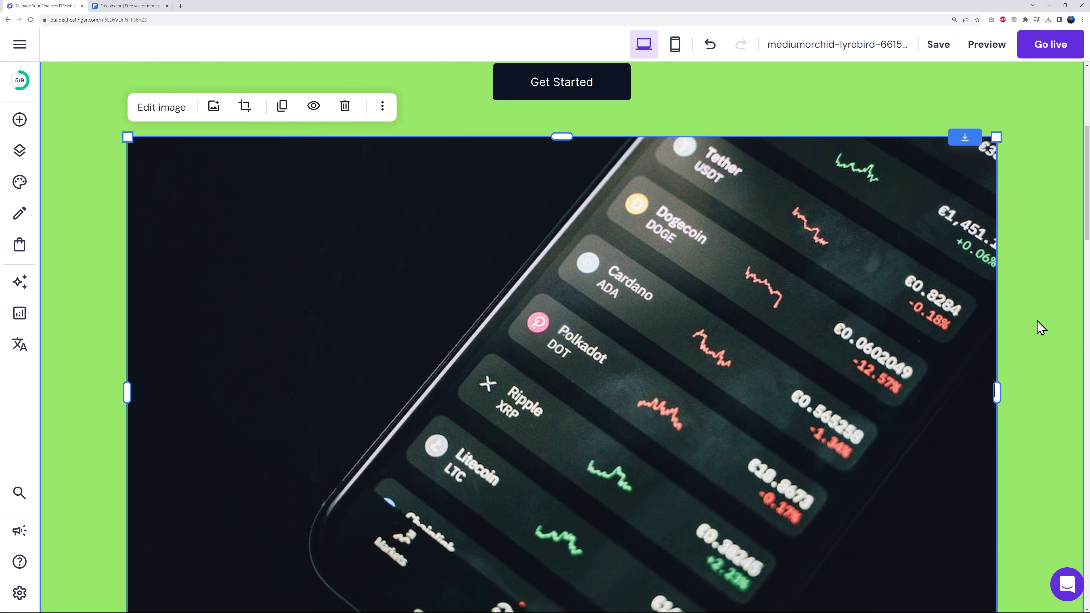
scroll(1041, 329, down, 1)
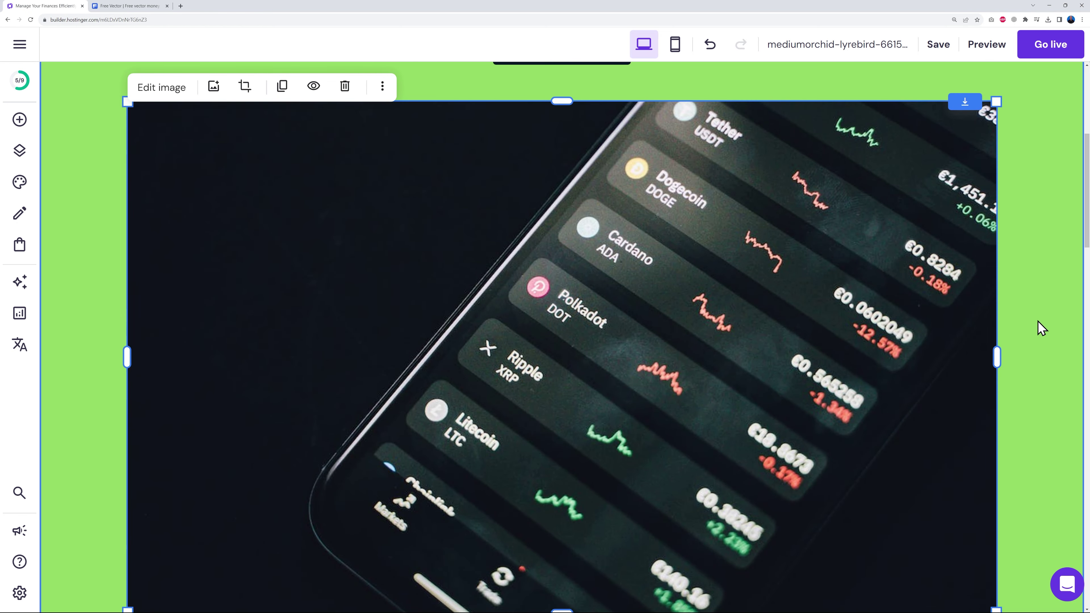
Round the hero image's corners with a corner radius of 30 px
click(166, 90)
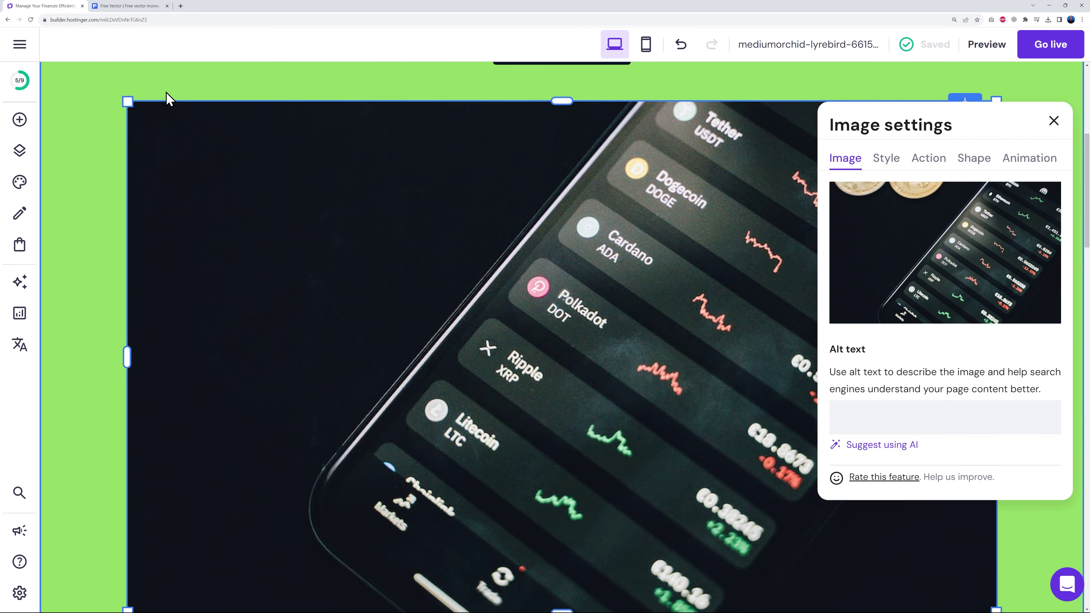
click(887, 159)
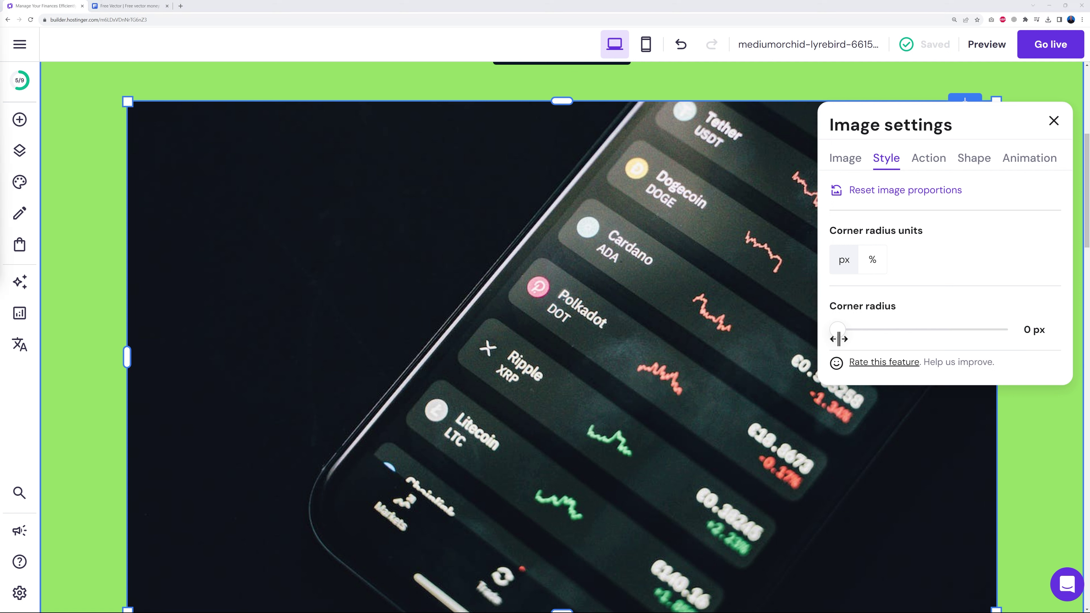
drag(838, 333, 850, 334)
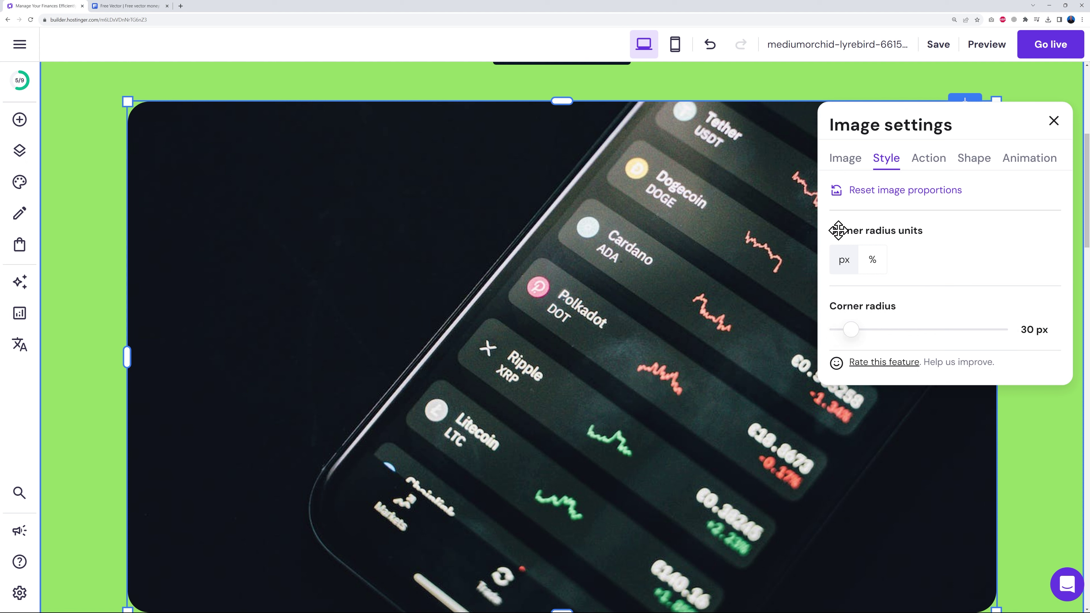
Look over the on-click action options available for the hero image
click(927, 159)
click(1047, 224)
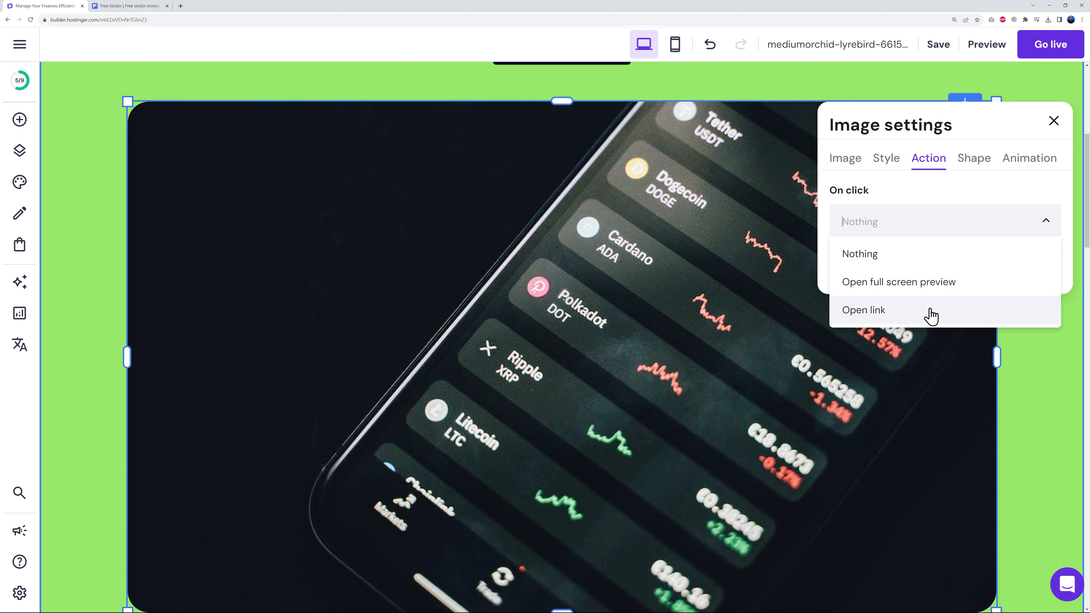
click(1047, 228)
Try the leaf shape with two opposite rounded corners on the hero image and inspect it on the page
click(975, 160)
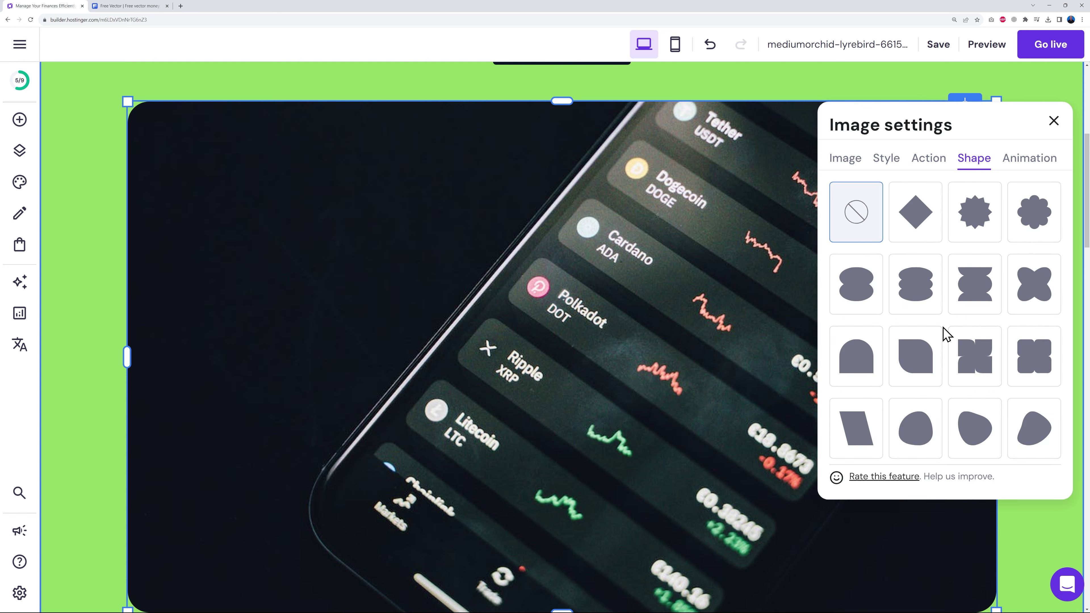
click(913, 365)
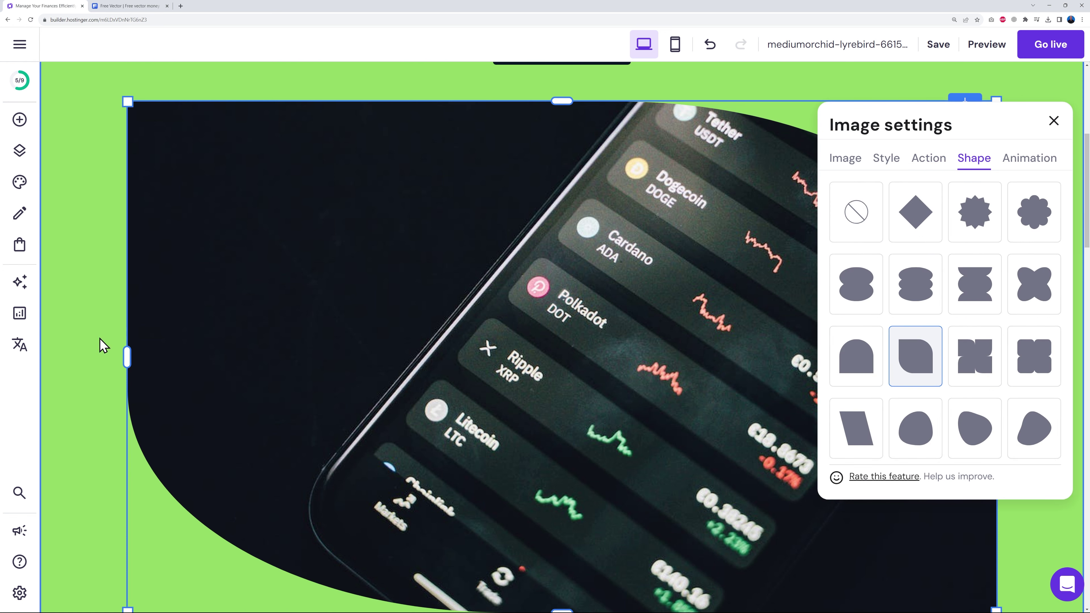
click(1054, 122)
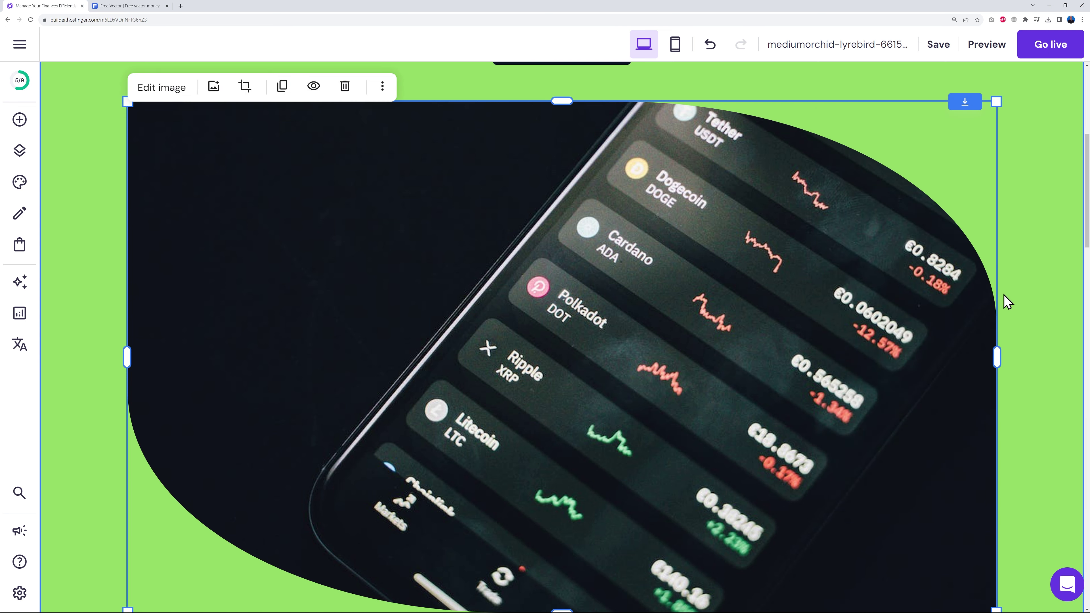
scroll(1032, 300, down, 3)
scroll(1032, 299, up, 4)
scroll(730, 236, down, 1)
Try the rounded, egg-like blob shape on the hero image instead of the leaf shape
click(176, 89)
click(972, 168)
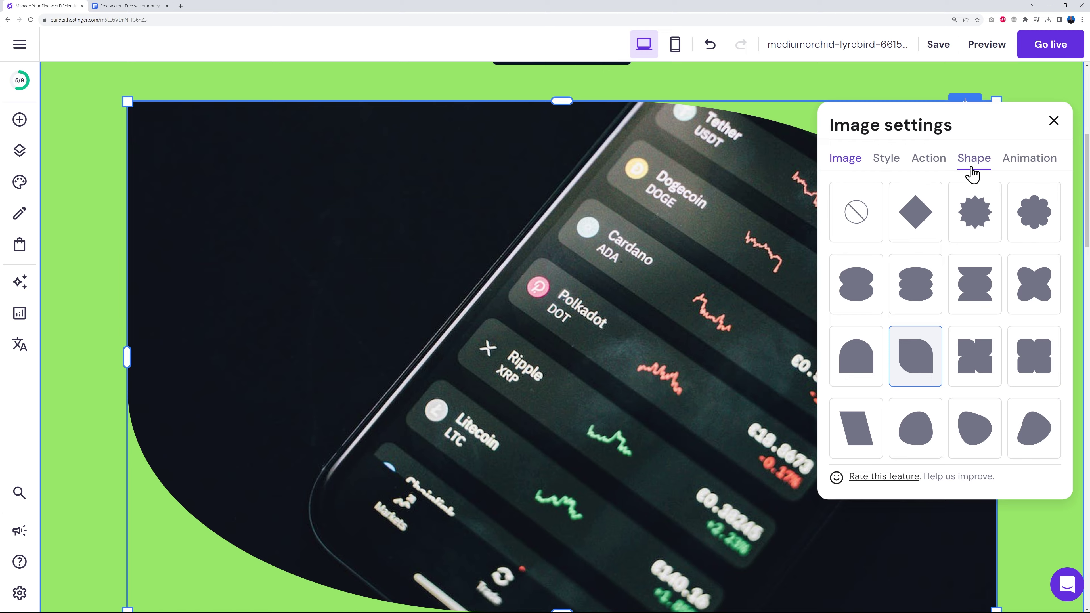
scroll(1030, 412, down, 2)
scroll(987, 408, up, 2)
click(918, 434)
click(1053, 122)
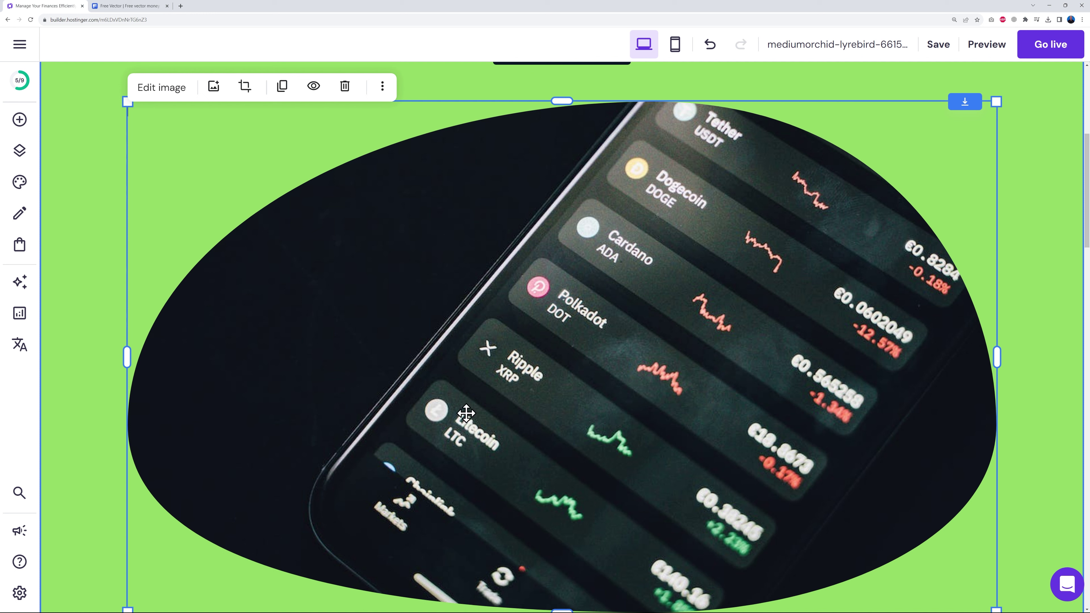
Remove the shape mask from the hero image by choosing the no-shape option
click(176, 94)
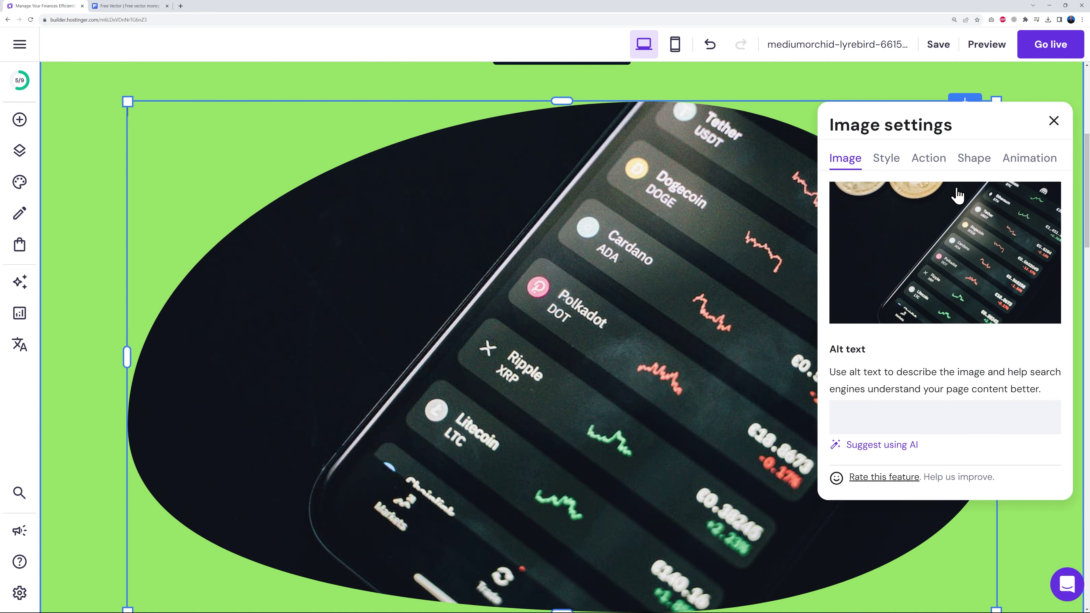
click(967, 171)
click(875, 215)
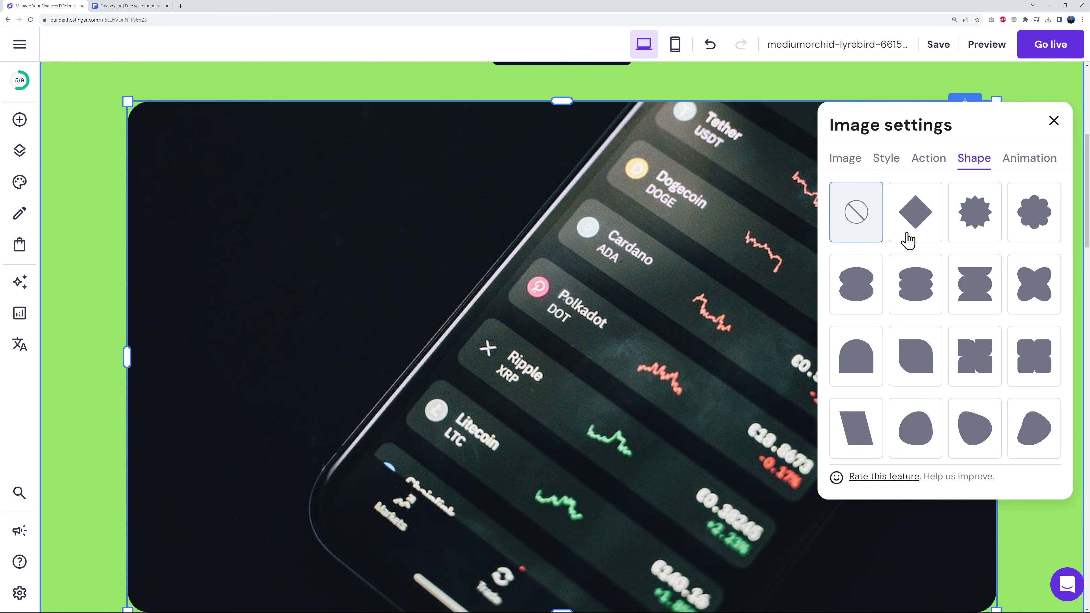
Look over the hero image's animation options and close the image settings
click(1030, 159)
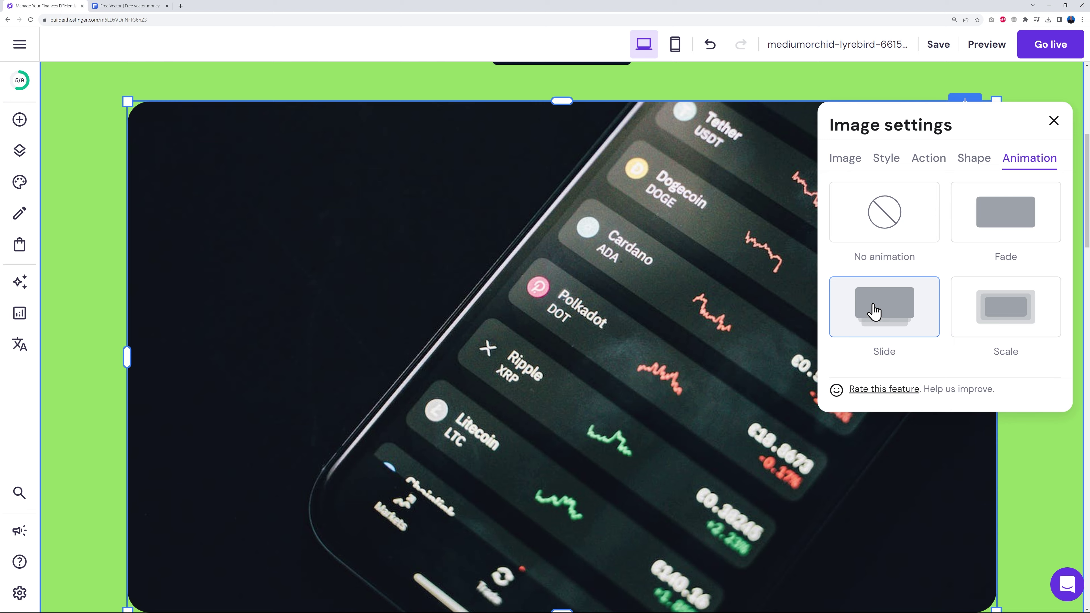
scroll(961, 360, up, 1)
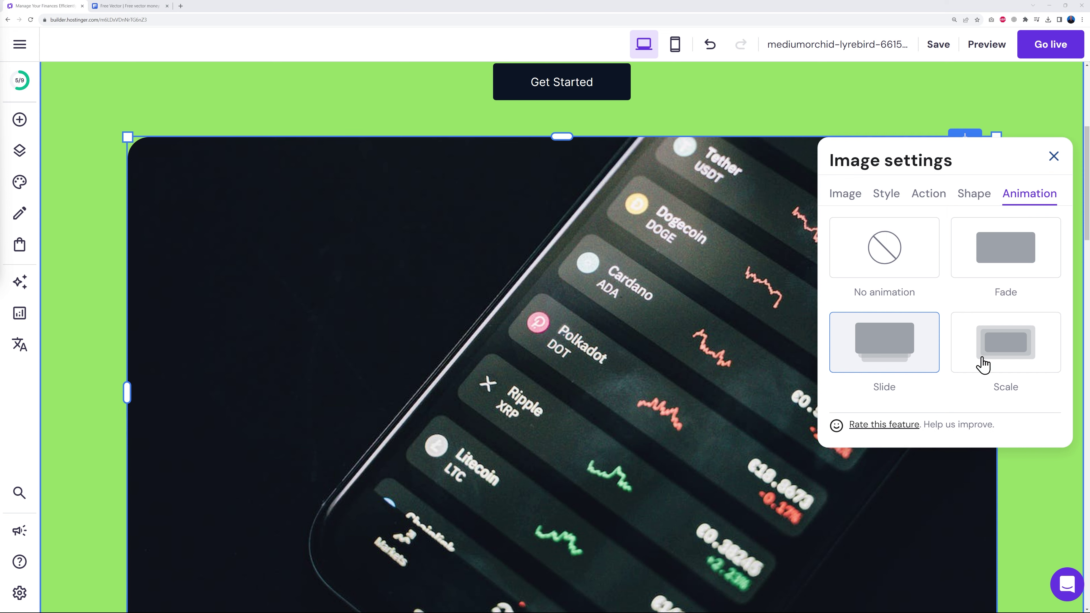
click(1054, 159)
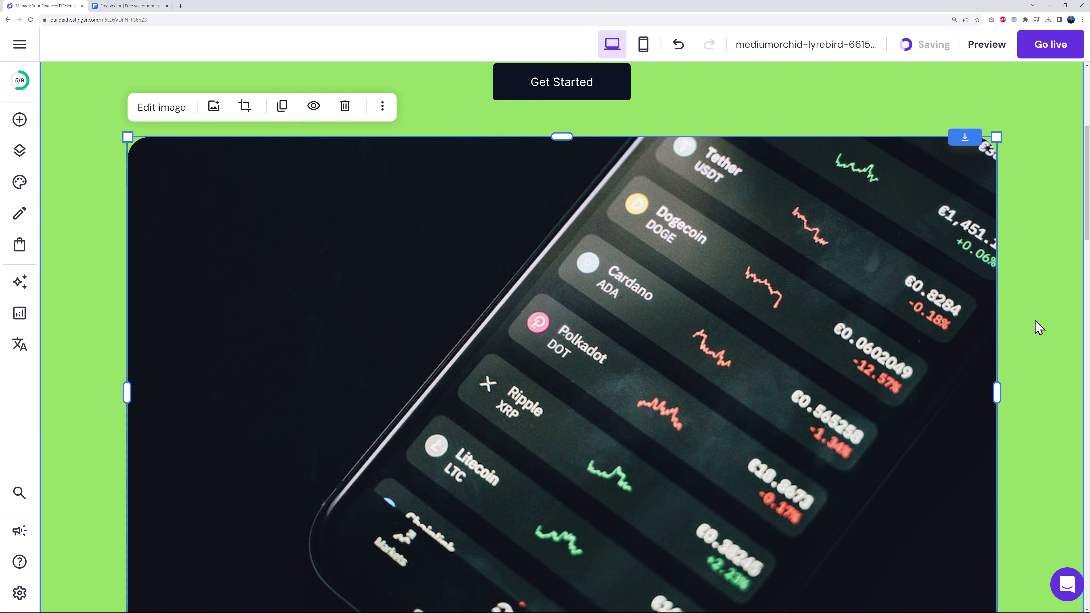
Shrink the hero image proportionally, place it roughly centered beneath the Get Started button, and deselect it
scroll(1051, 324, up, 7)
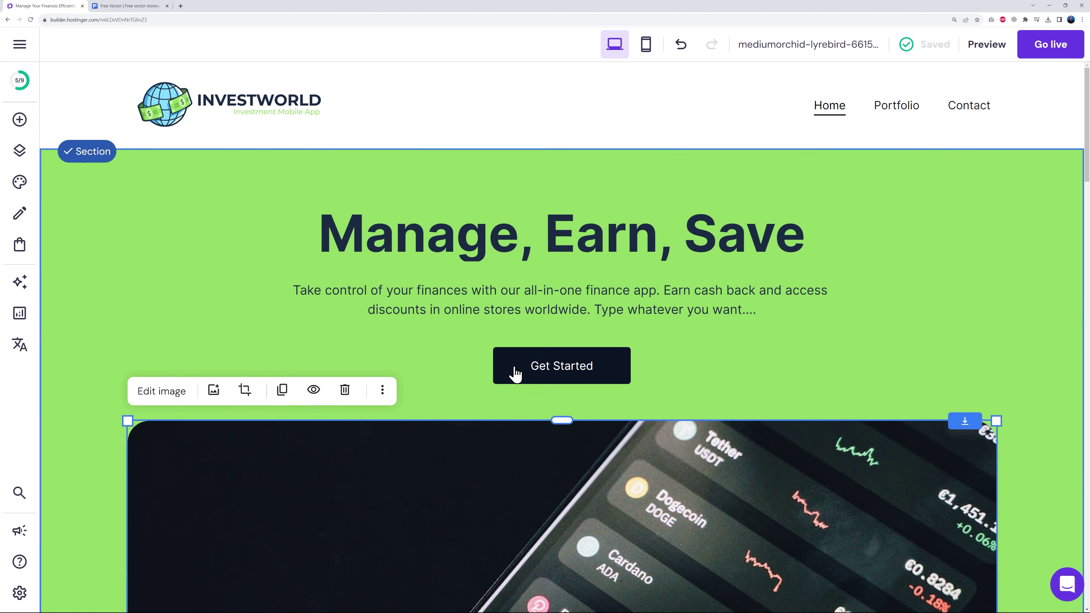
scroll(1033, 415, down, 3)
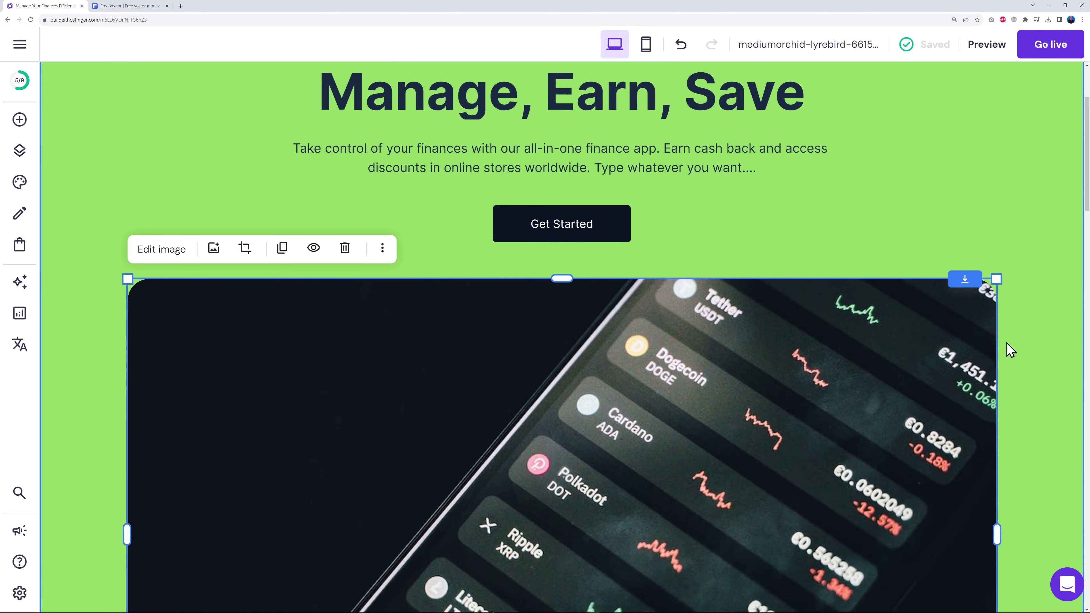
drag(999, 277, 650, 482)
drag(557, 543, 745, 347)
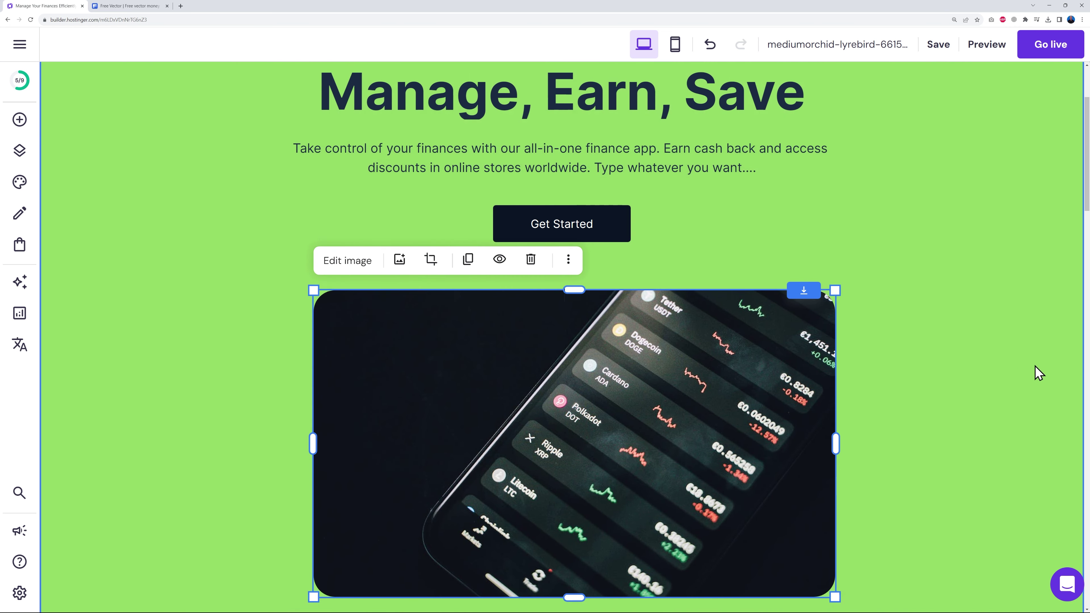
scroll(1023, 369, up, 3)
scroll(1023, 370, down, 3)
click(994, 373)
Reduce the hero section's height so that its lower edge ends a short distance below the image
scroll(994, 374, up, 3)
scroll(994, 376, down, 3)
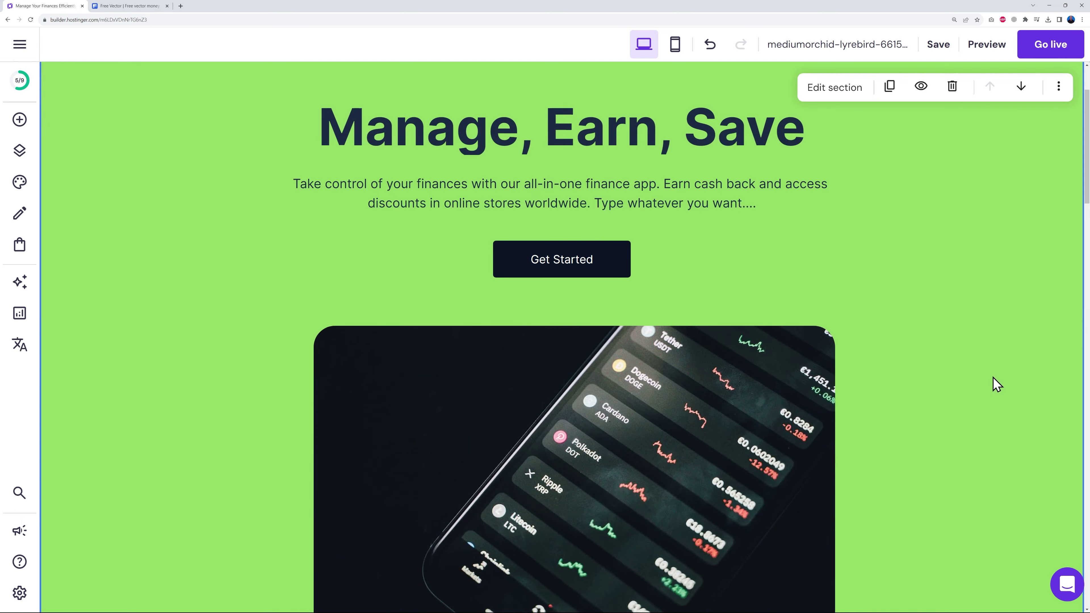
scroll(994, 387, down, 1)
scroll(994, 387, down, 1)
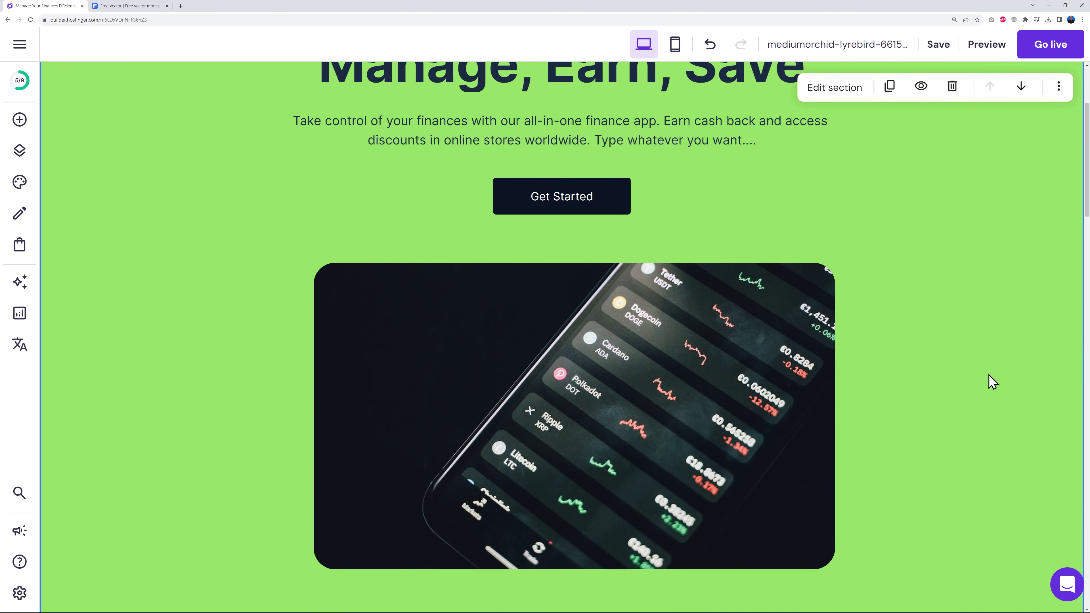
scroll(988, 379, up, 3)
scroll(992, 380, down, 10)
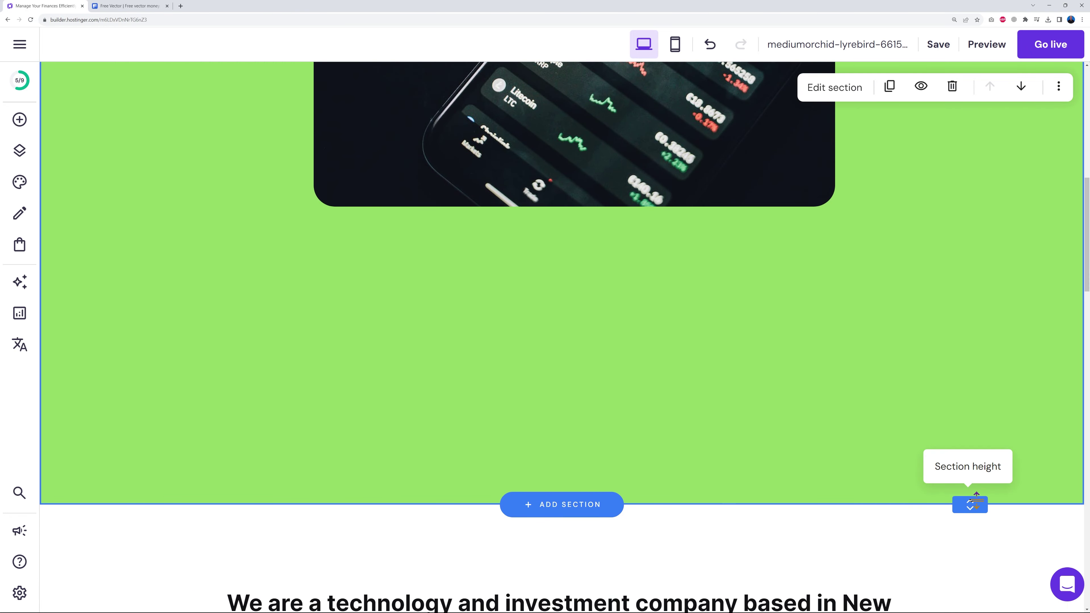
drag(971, 503, 979, 287)
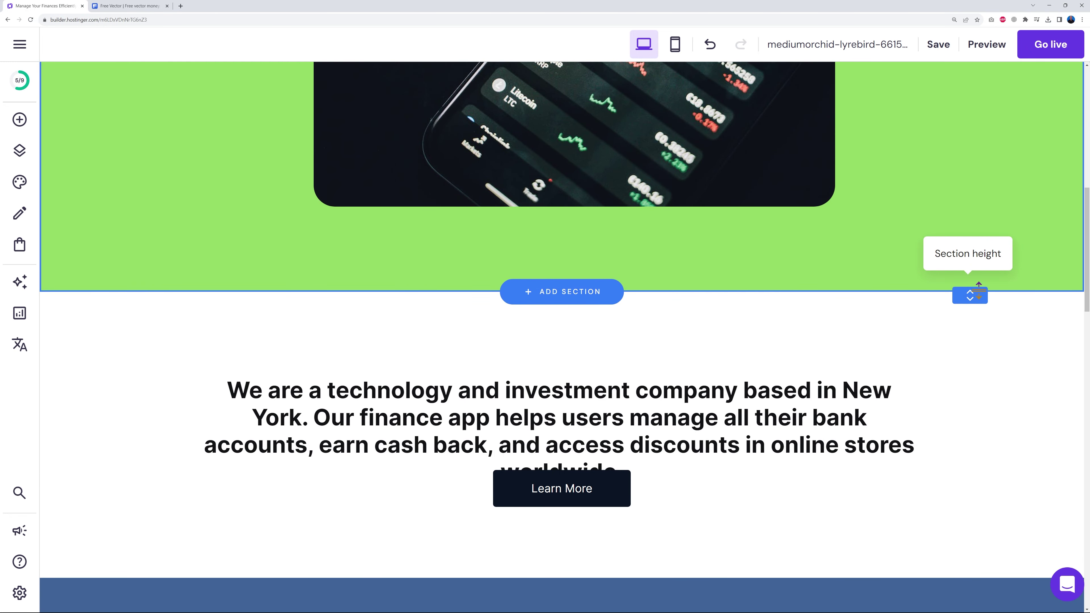
scroll(1013, 379, up, 10)
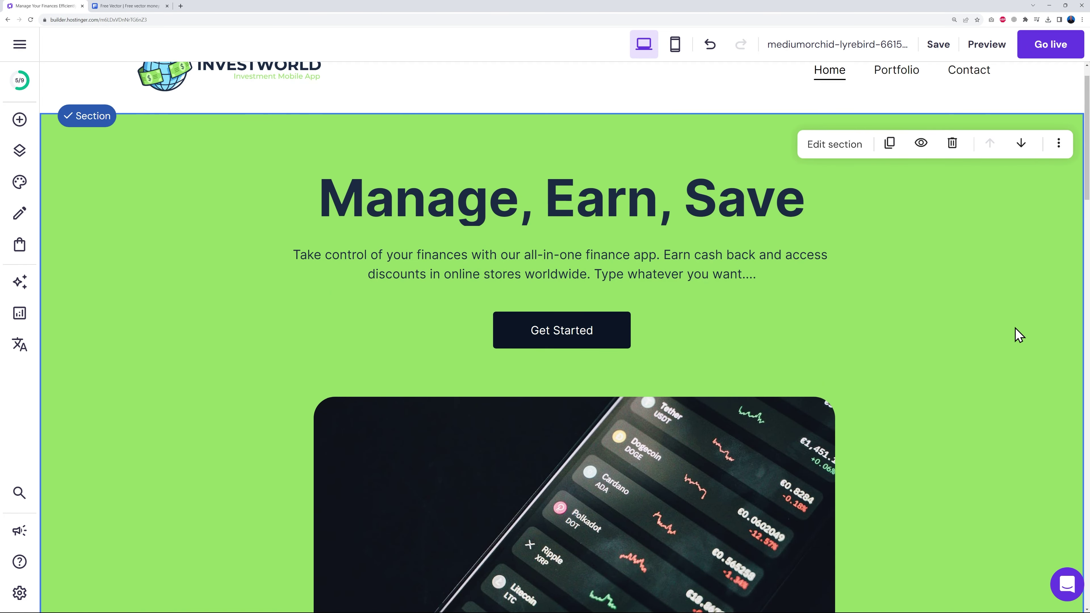
scroll(963, 389, down, 2)
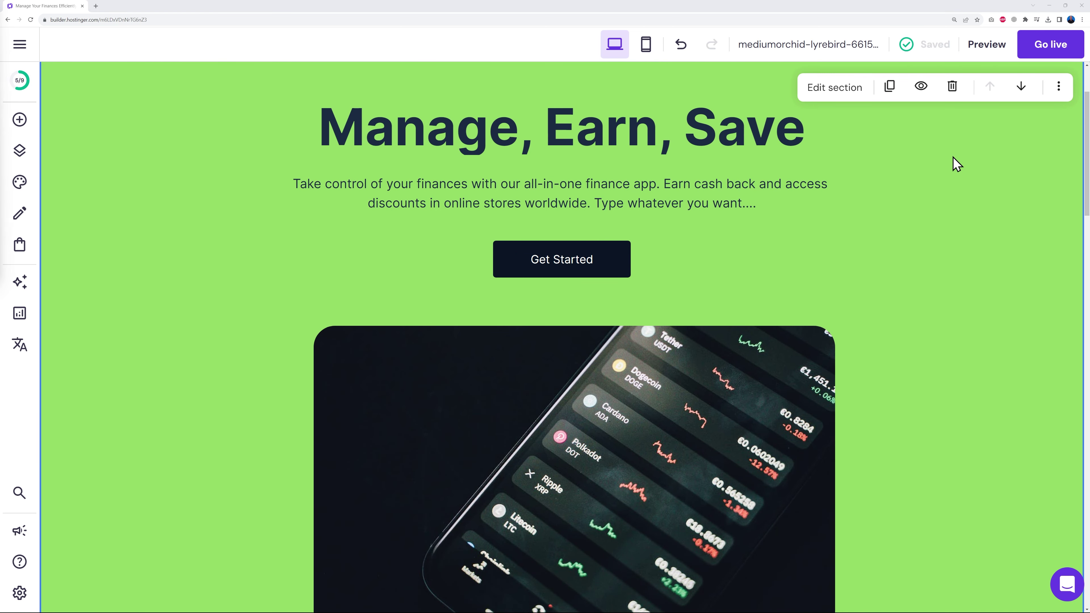
mouse_move(943, 48)
scroll(977, 300, down, 5)
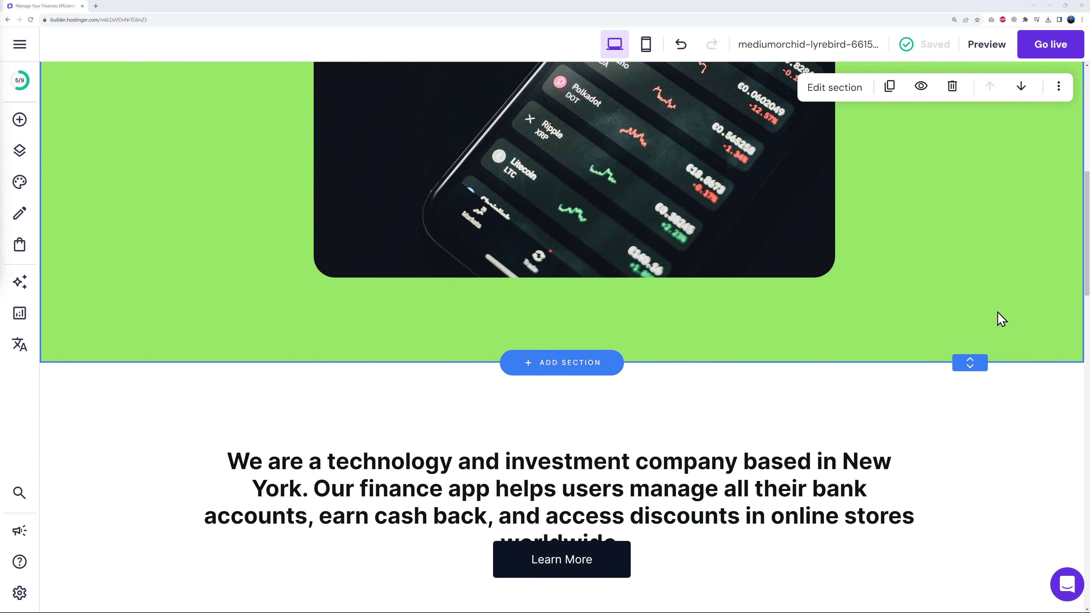
Make the company description section taller and move its Learn More button down so it clears the text above
scroll(998, 317, down, 3)
scroll(1017, 320, down, 4)
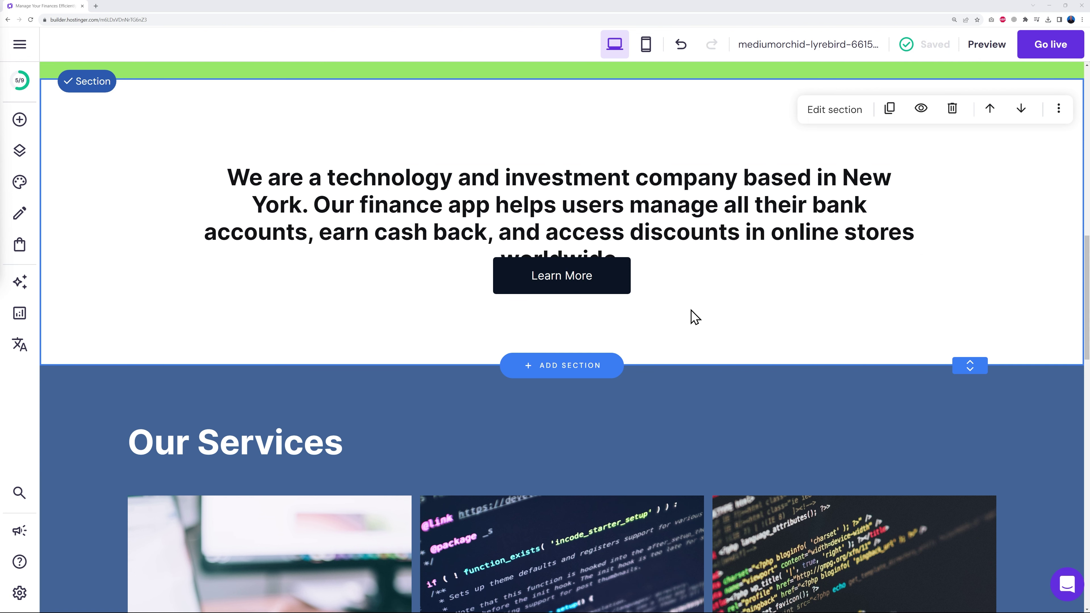
drag(969, 365, 969, 427)
drag(570, 287, 569, 343)
click(811, 356)
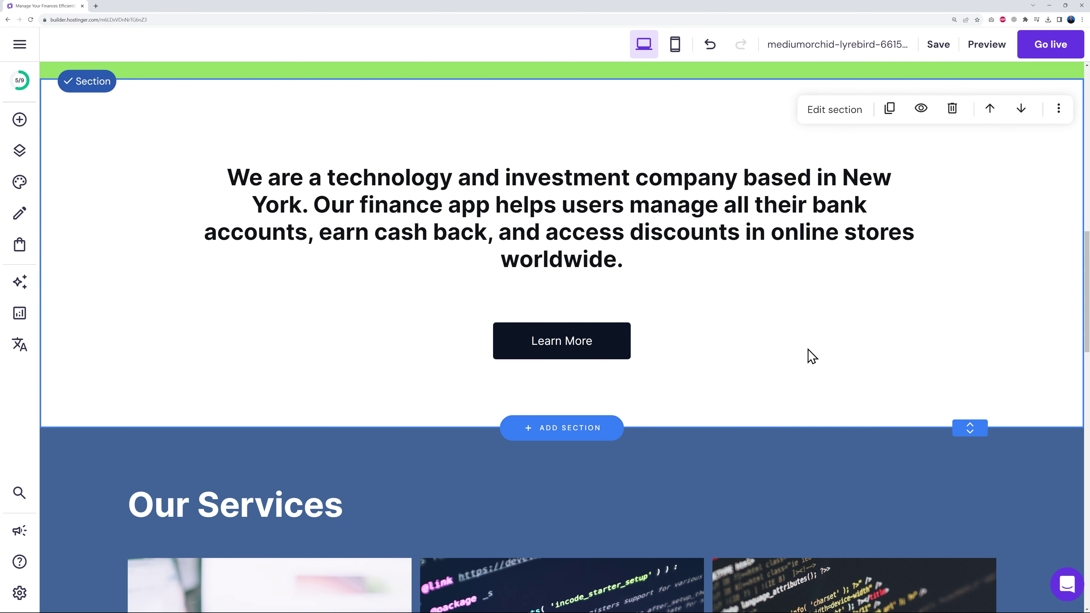
Try the Heading 3, Heading 2 and Heading 1 styles on the company description text and return it to Heading 4
click(483, 206)
click(485, 203)
click(429, 202)
drag(238, 176, 275, 190)
click(632, 258)
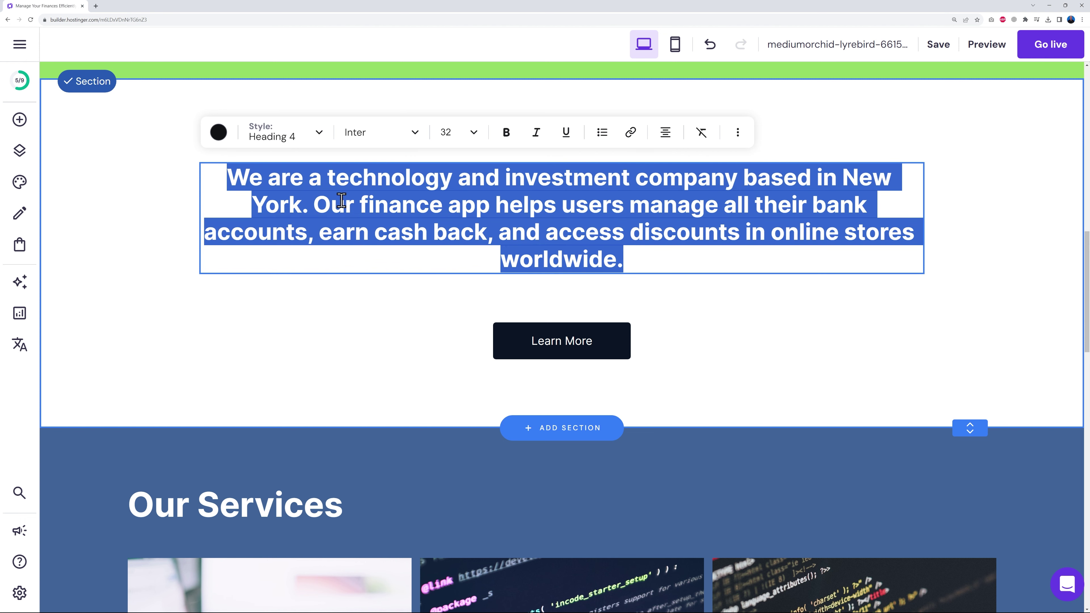
click(318, 139)
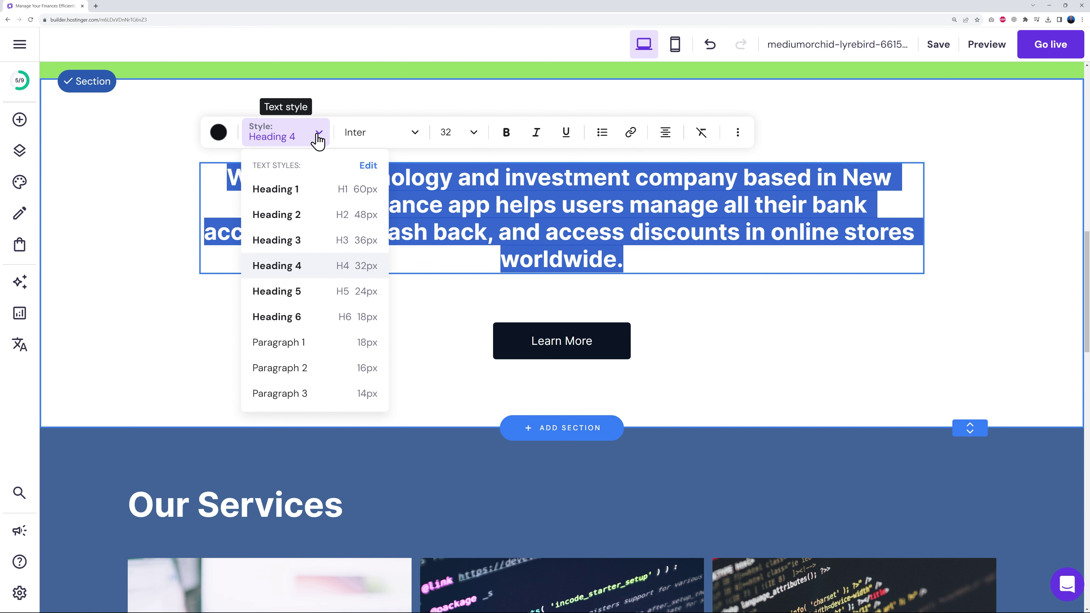
click(297, 241)
click(320, 139)
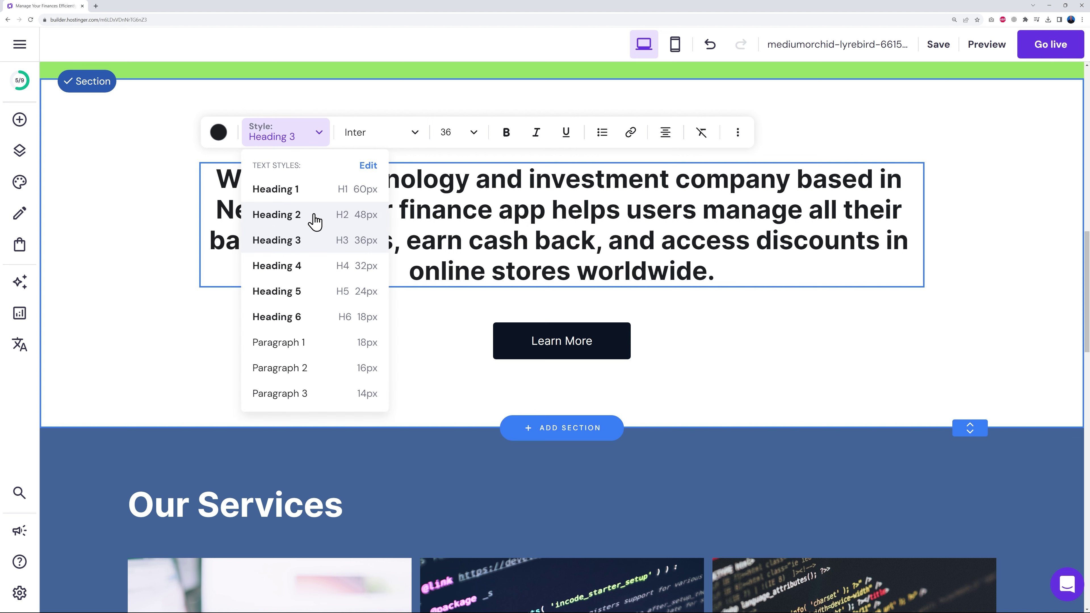
click(312, 214)
click(314, 138)
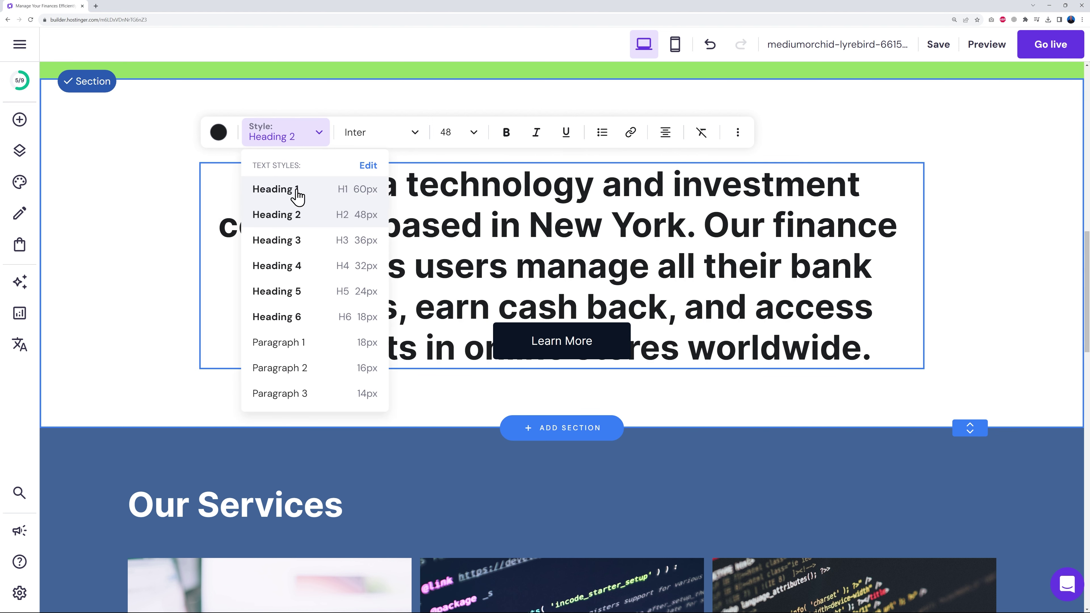
click(295, 189)
click(317, 134)
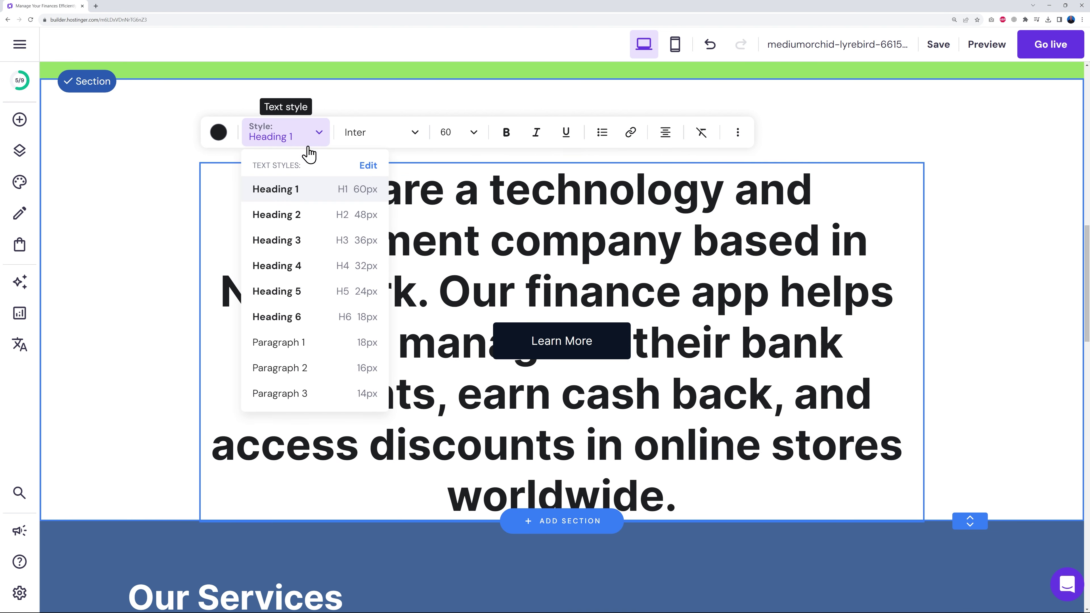
click(291, 268)
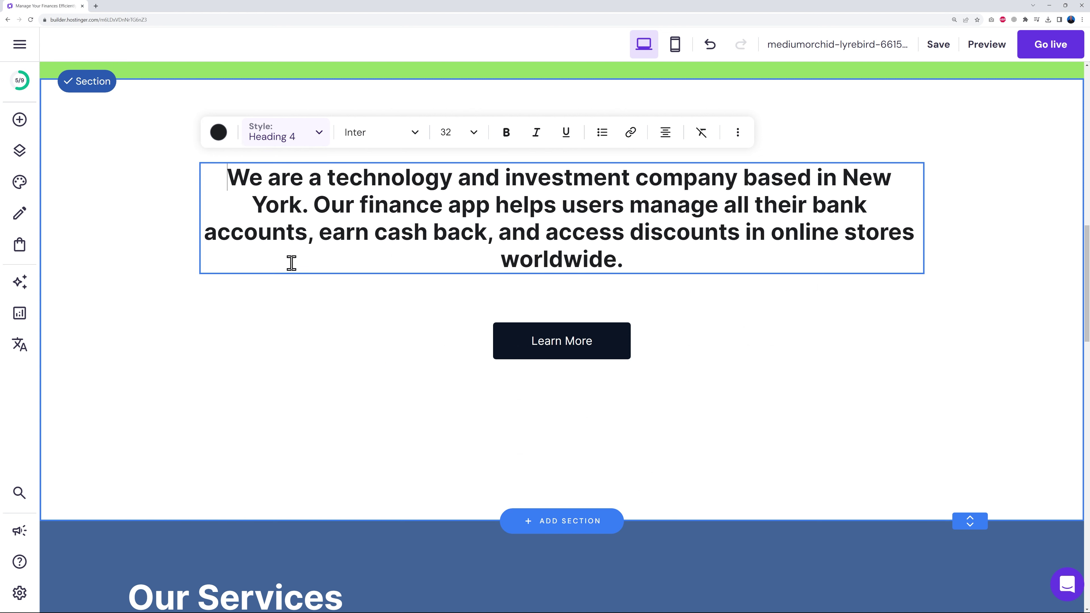
Look through the available fonts and font size options for the company description text, leaving both settings as they are
click(414, 134)
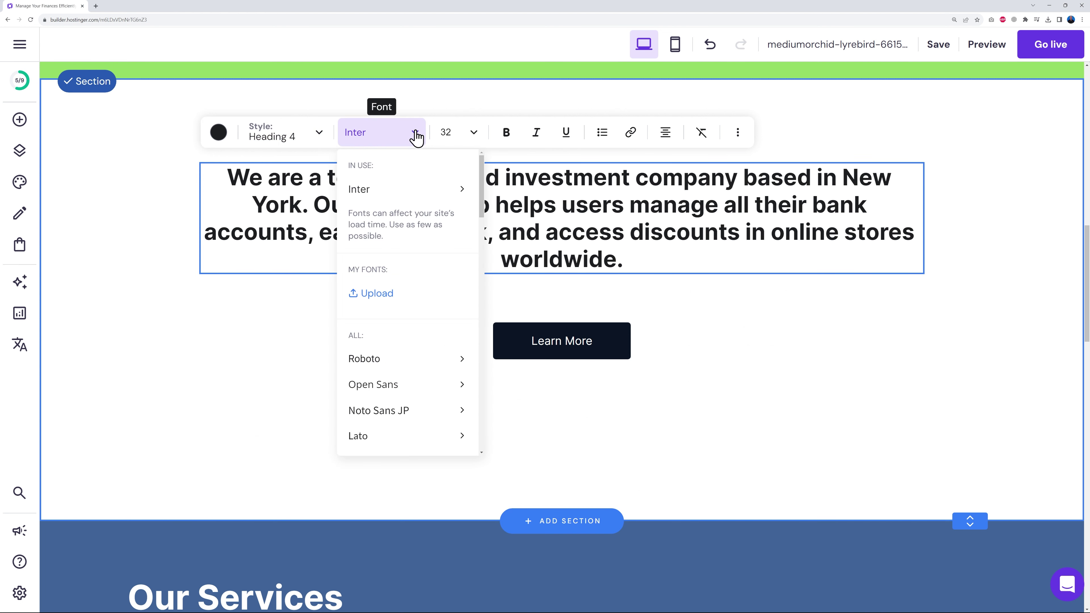
scroll(435, 378, down, 3)
scroll(437, 377, down, 17)
scroll(437, 377, down, 3)
scroll(434, 376, up, 20)
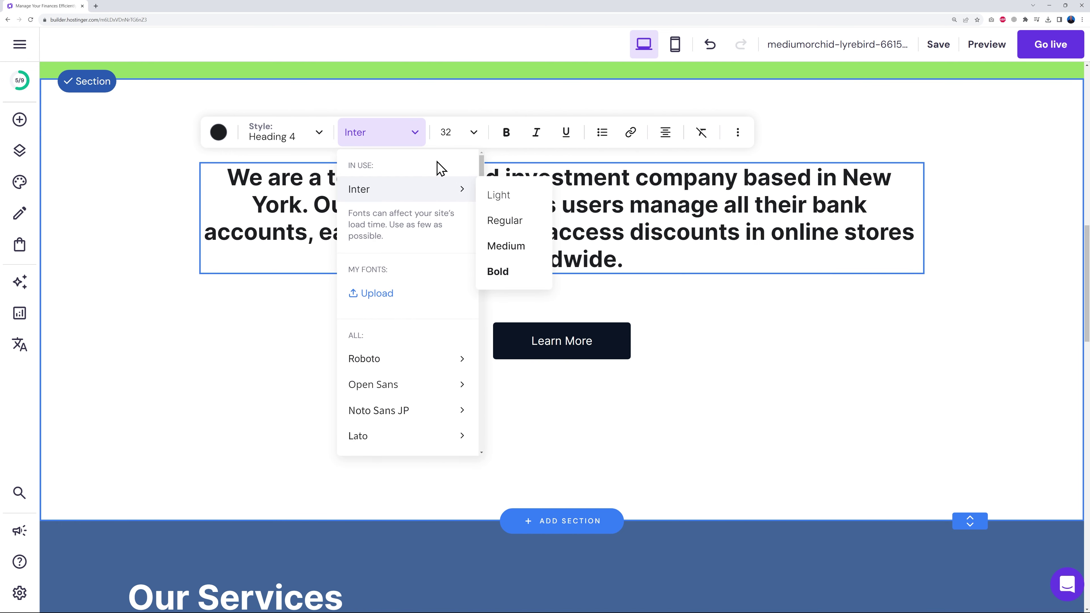
click(418, 138)
click(474, 136)
click(475, 138)
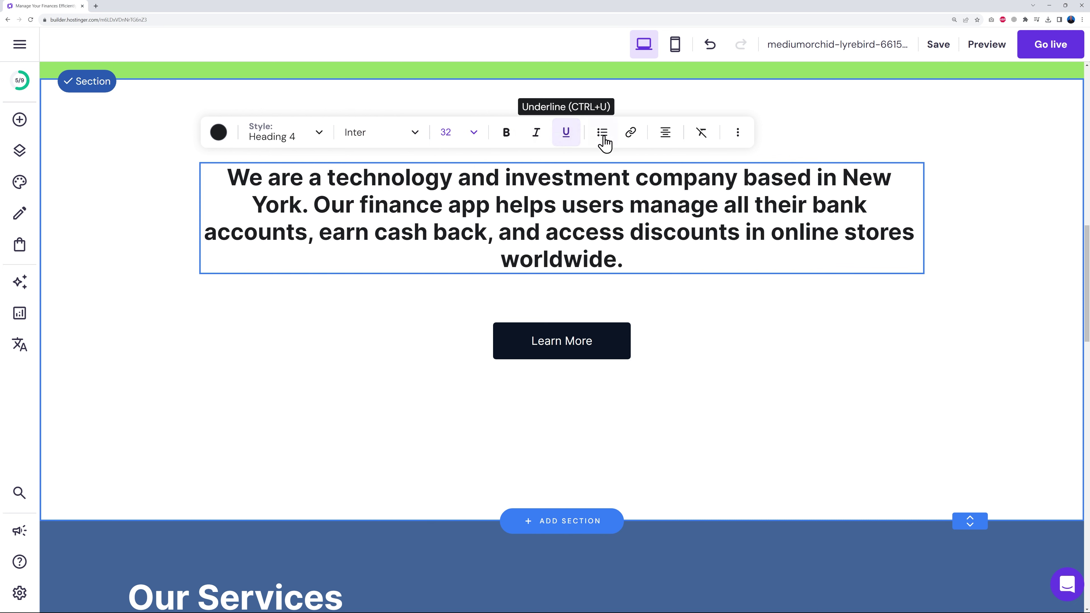
Link the Learn More button to the Portfolio page, close its settings and save the site
scroll(793, 423, up, 2)
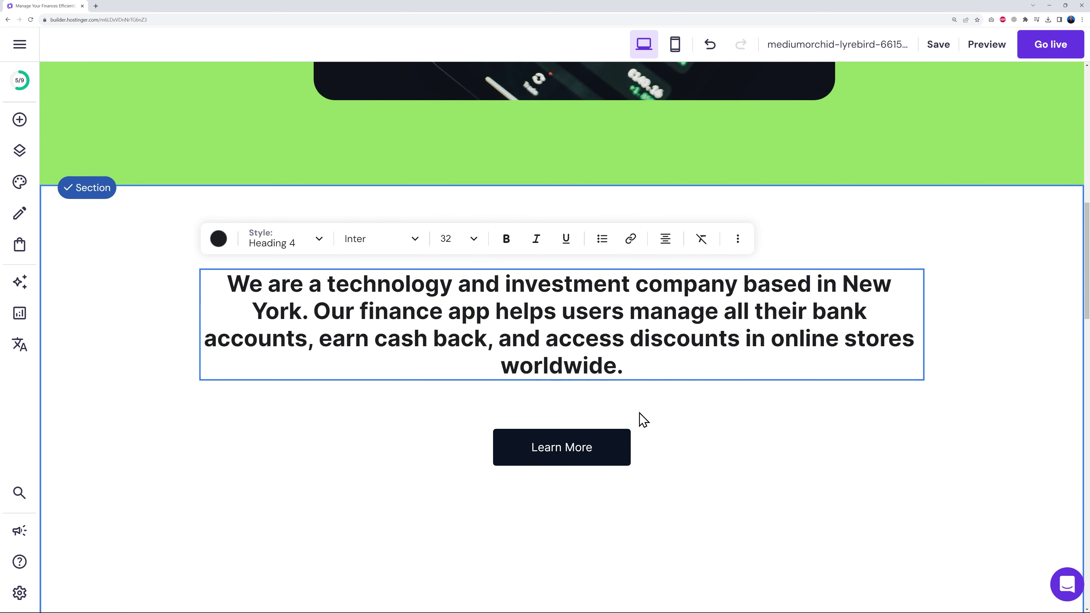
click(594, 447)
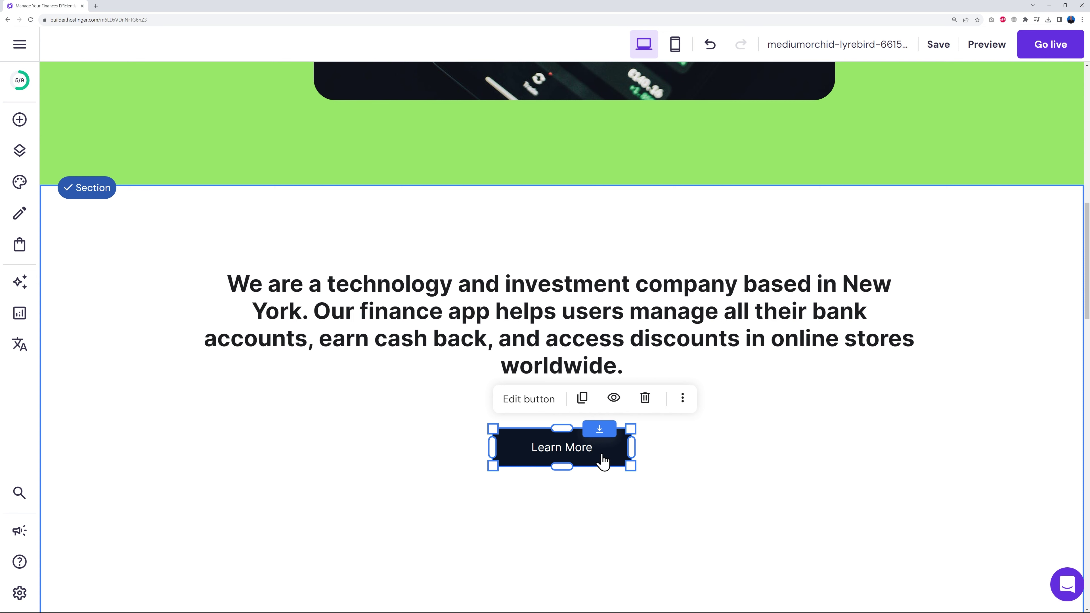
click(538, 412)
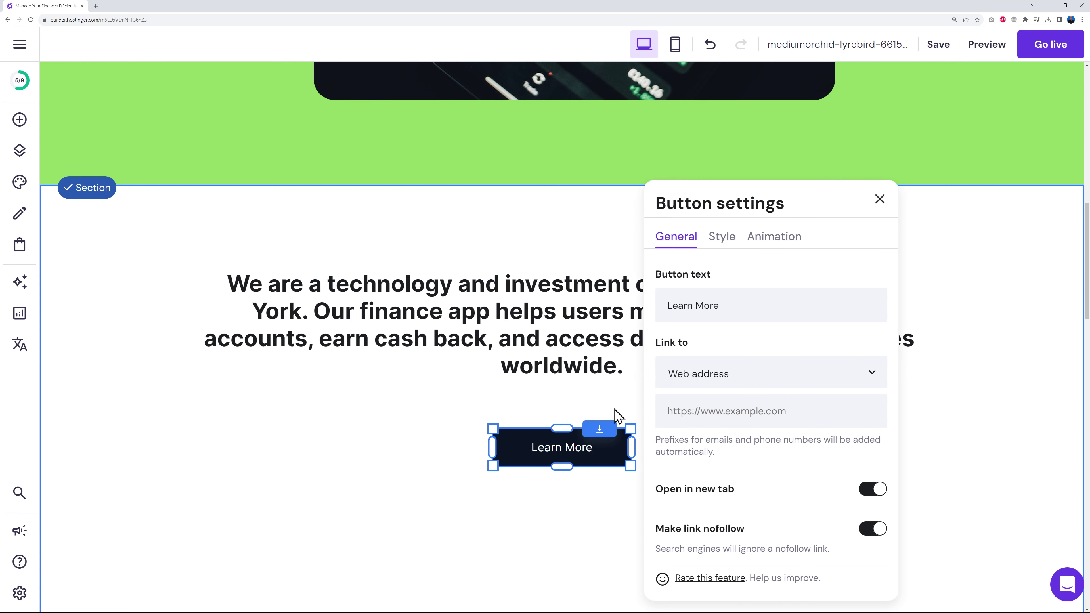
scroll(963, 415, down, 2)
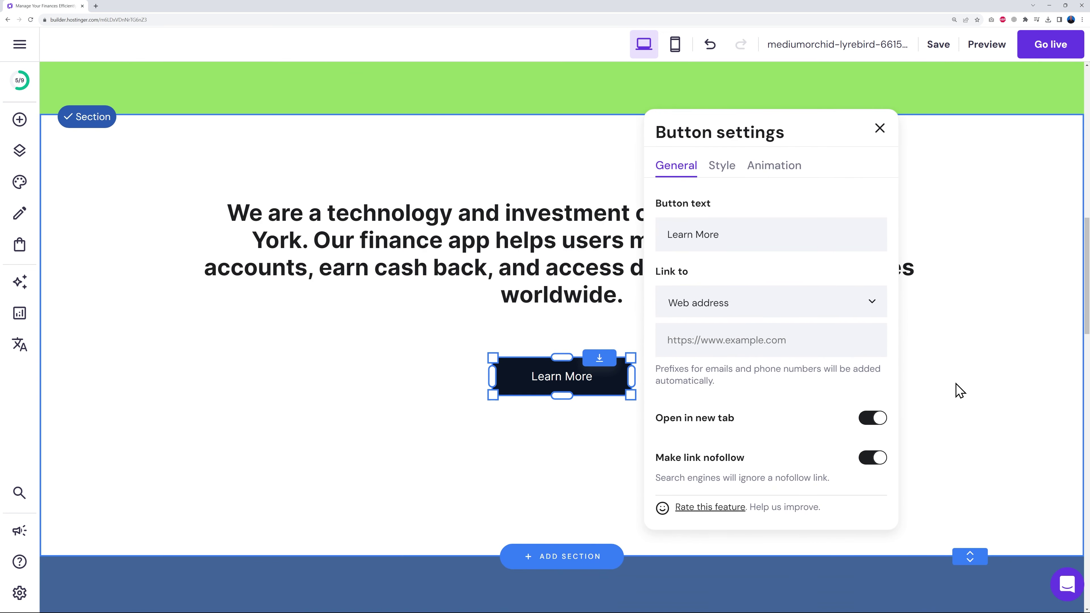
click(873, 304)
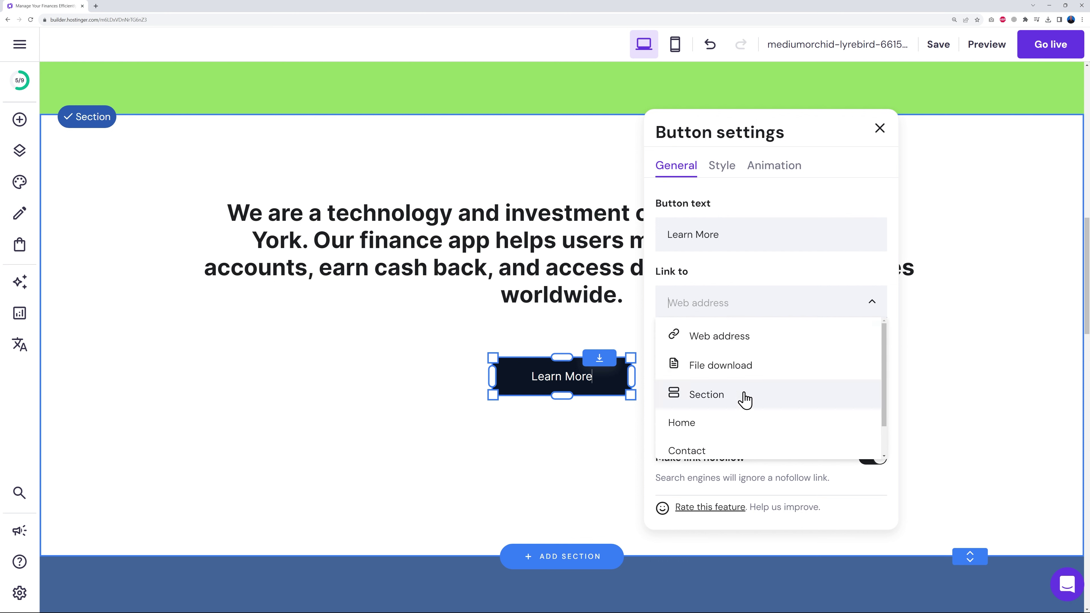
scroll(811, 397, down, 1)
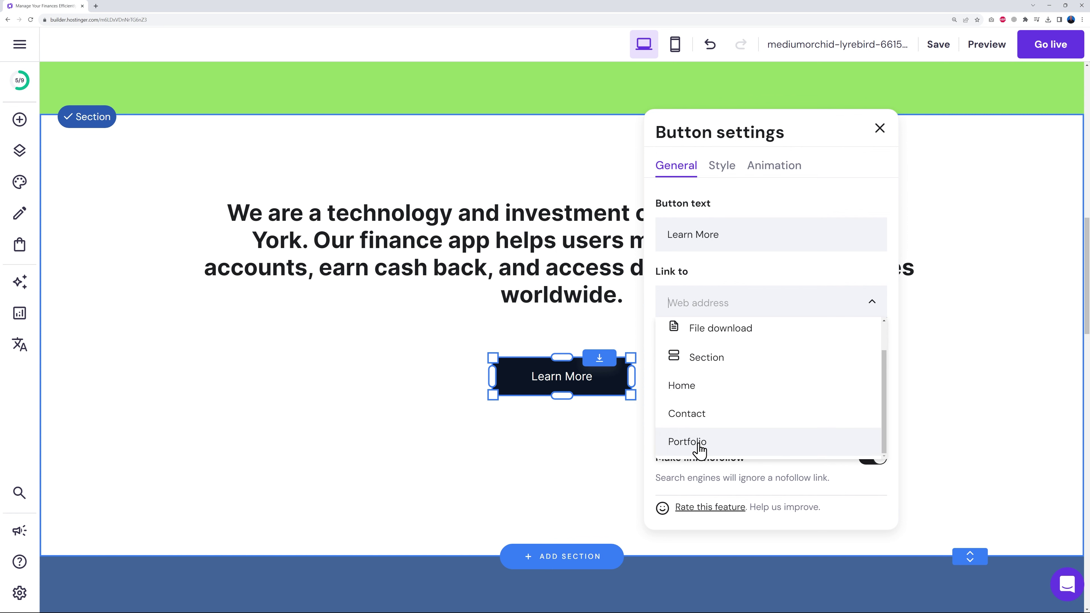
click(700, 447)
click(980, 361)
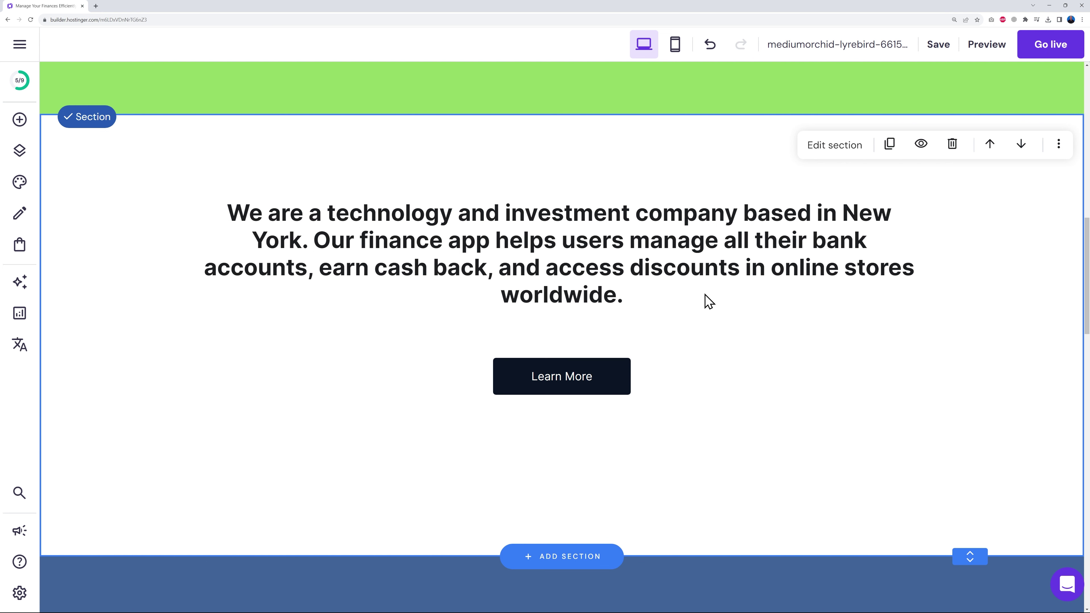
click(941, 53)
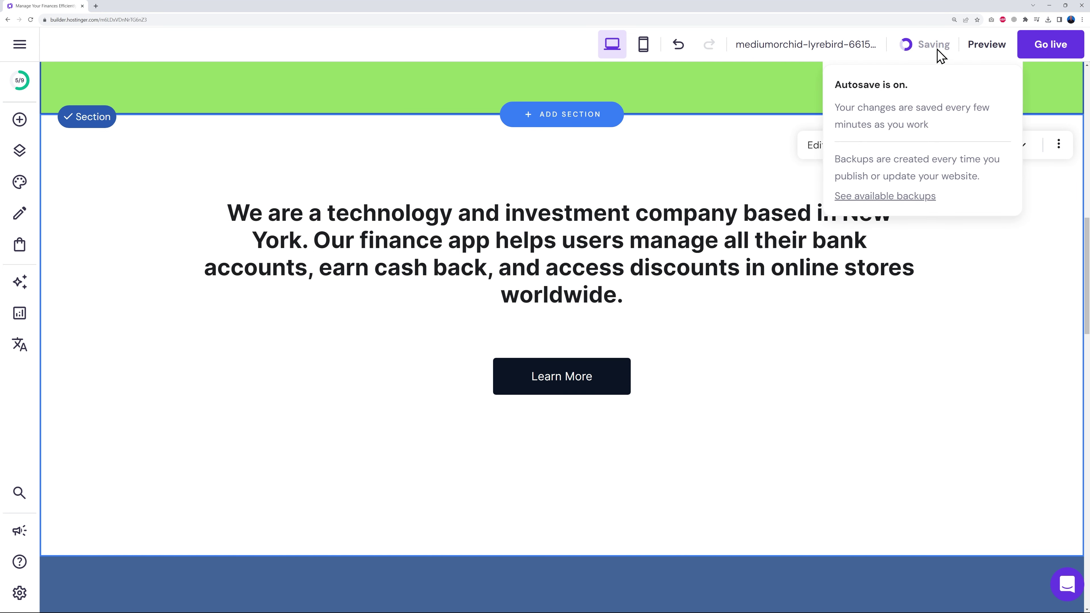
Preview the site, test the Learn More button's link, go back to the Home page and return to the editor
click(987, 45)
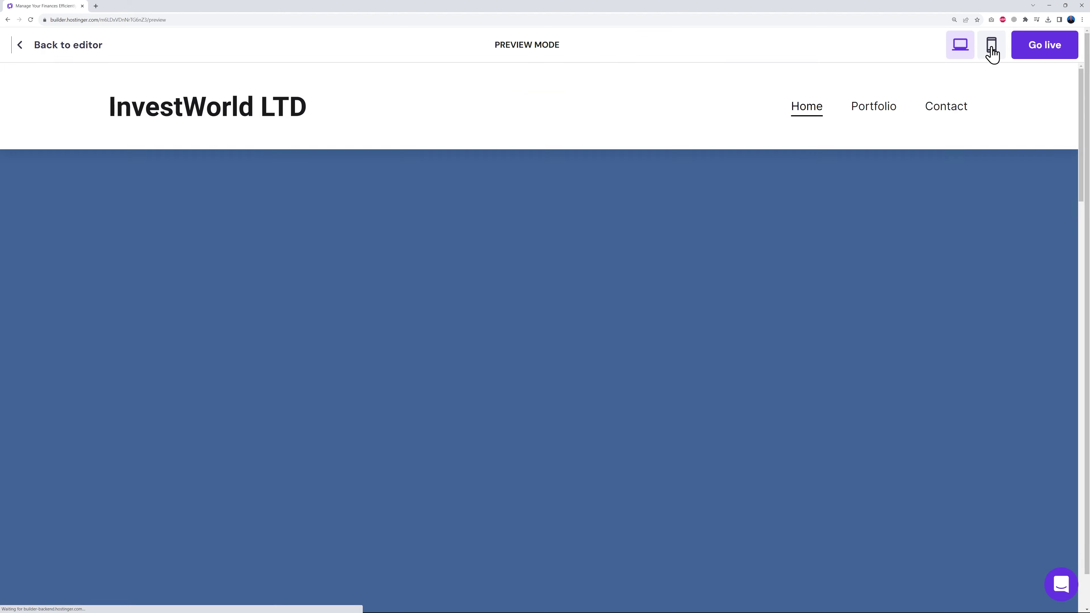
scroll(914, 307, down, 5)
scroll(919, 320, down, 5)
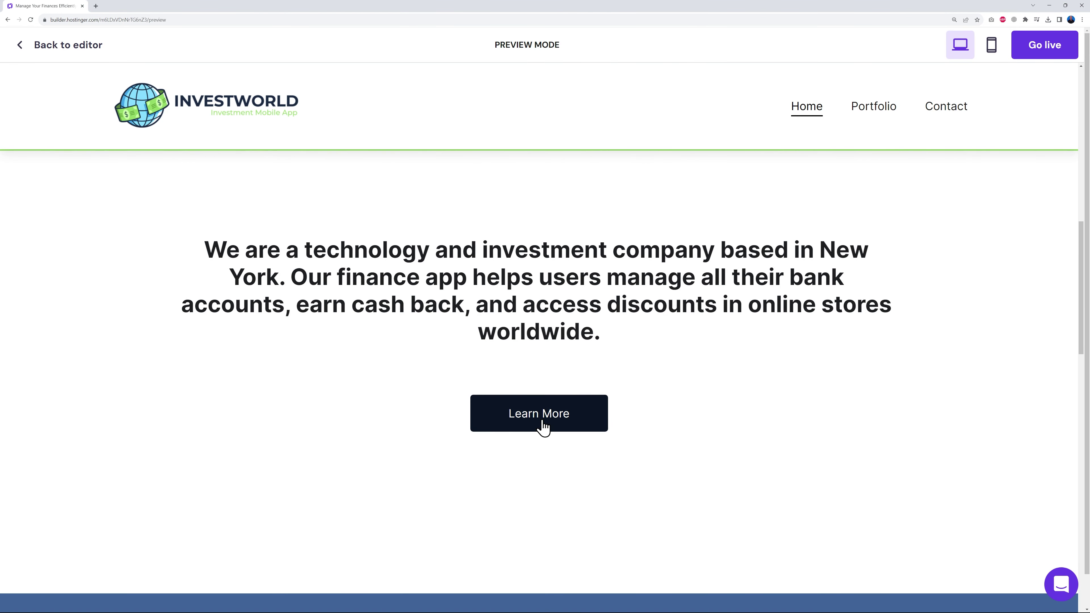
click(542, 425)
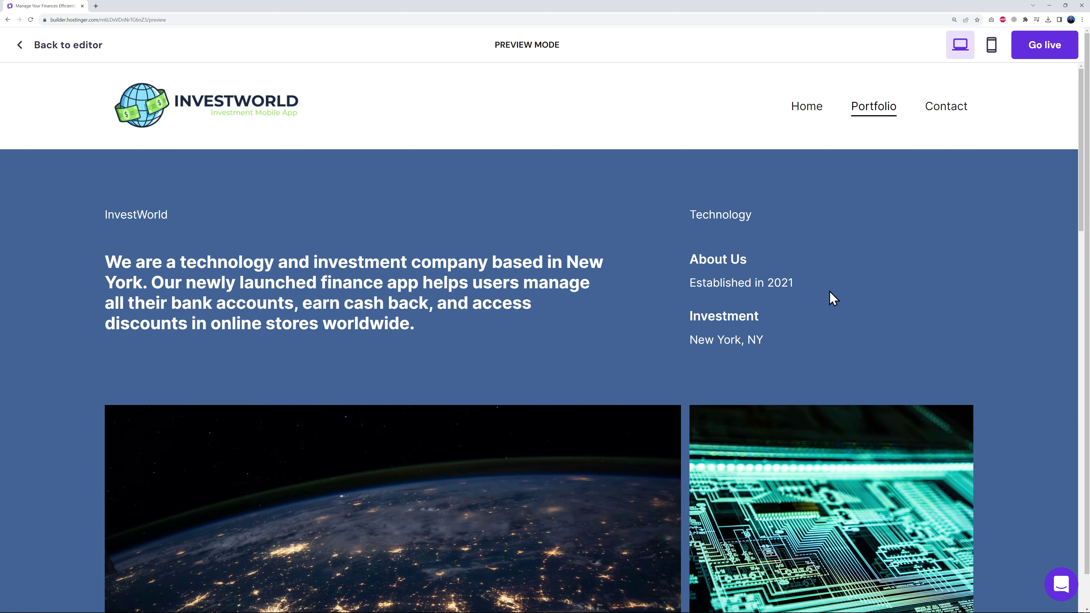
click(815, 112)
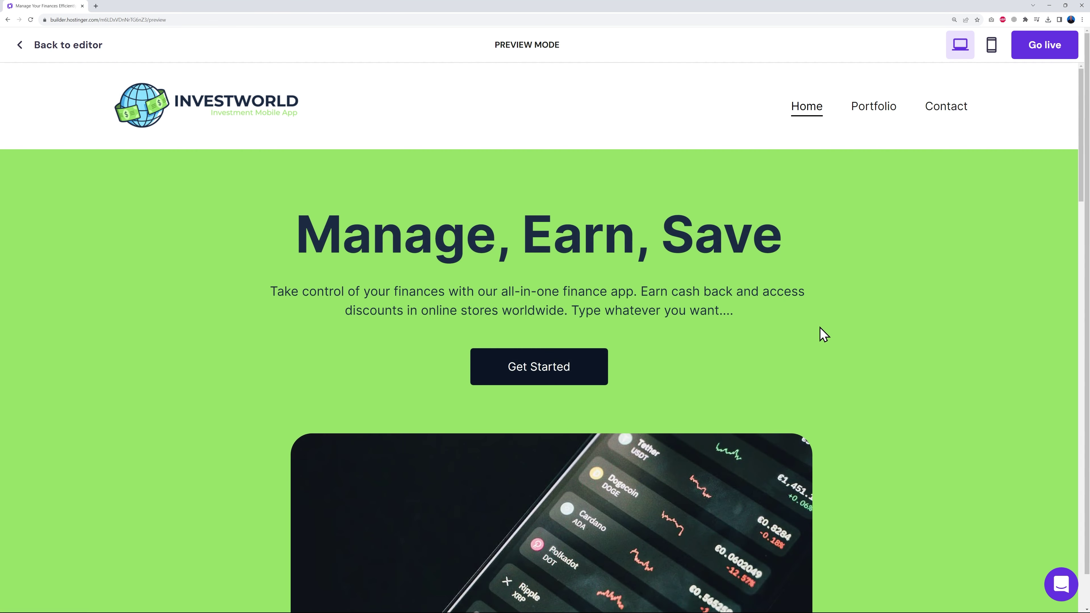
click(95, 47)
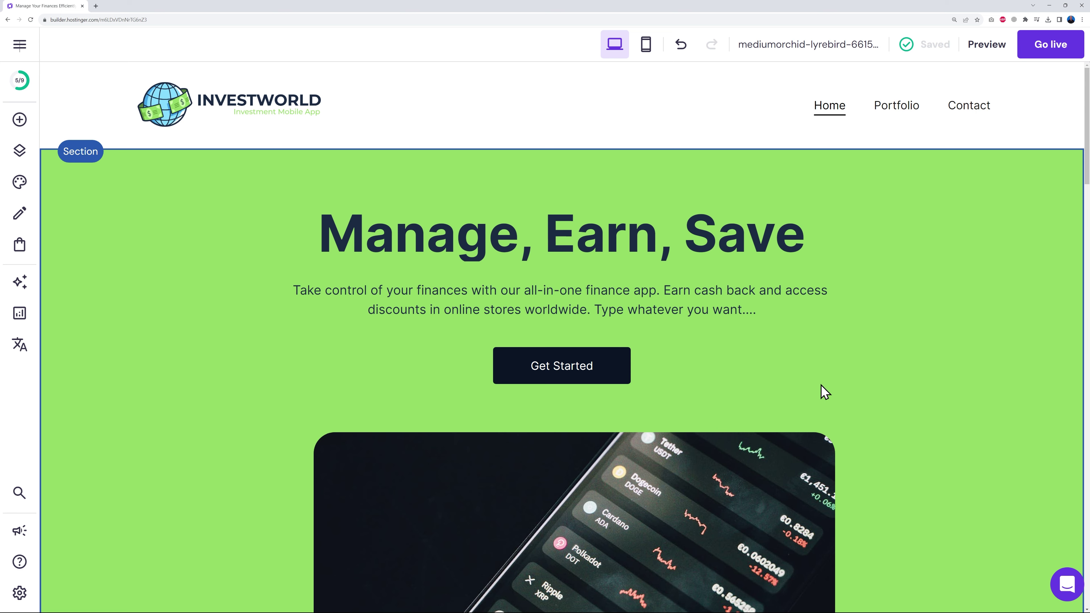
Set the Our Services section's background color to the dark navy website color #1b2b44
scroll(920, 377, down, 15)
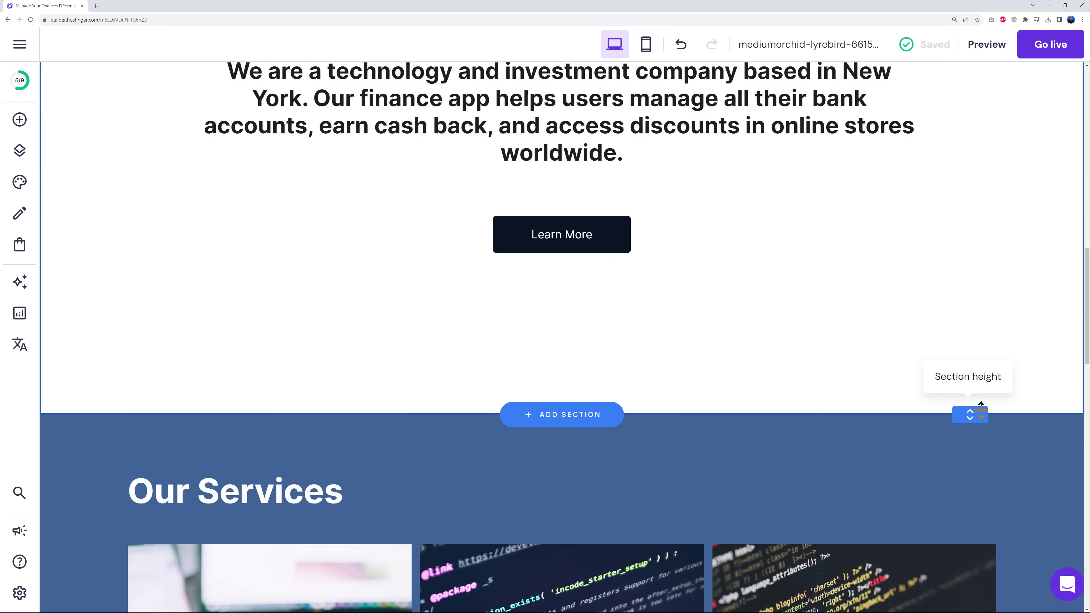
scroll(981, 406, down, 9)
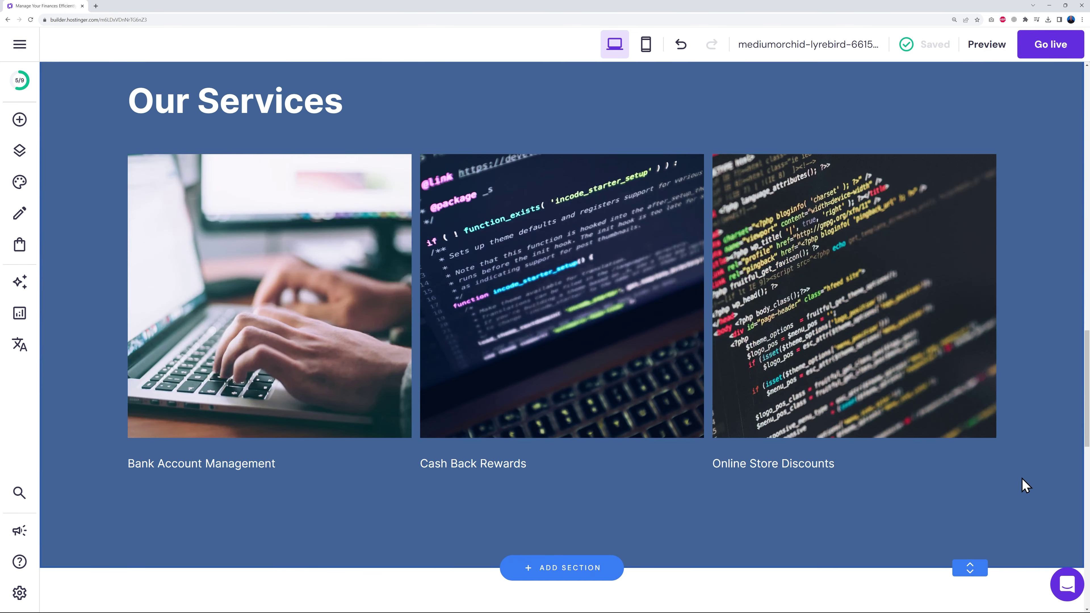
scroll(1063, 480, up, 2)
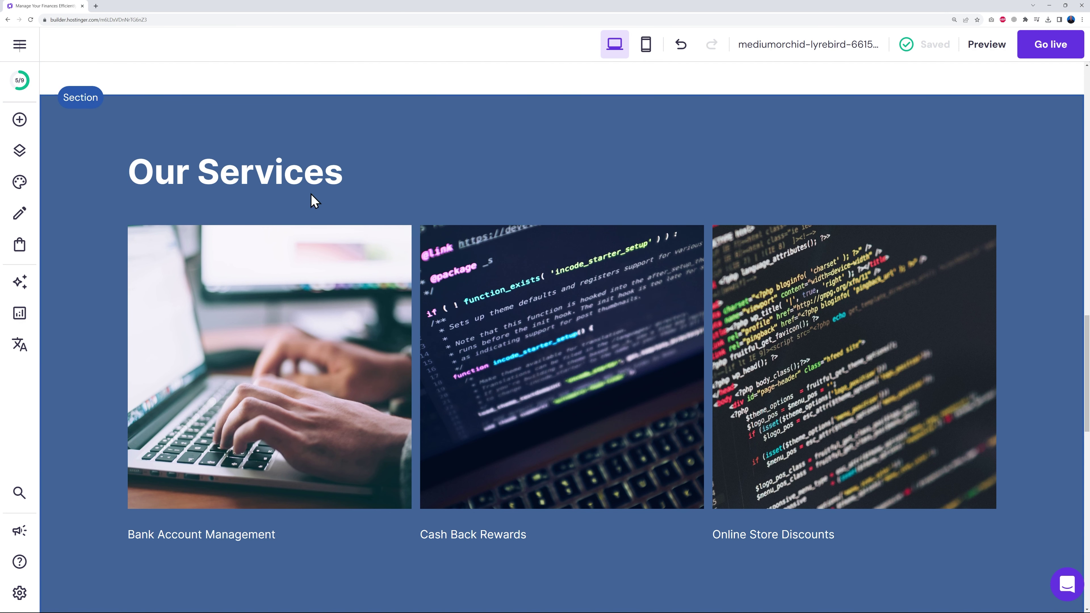
click(1026, 153)
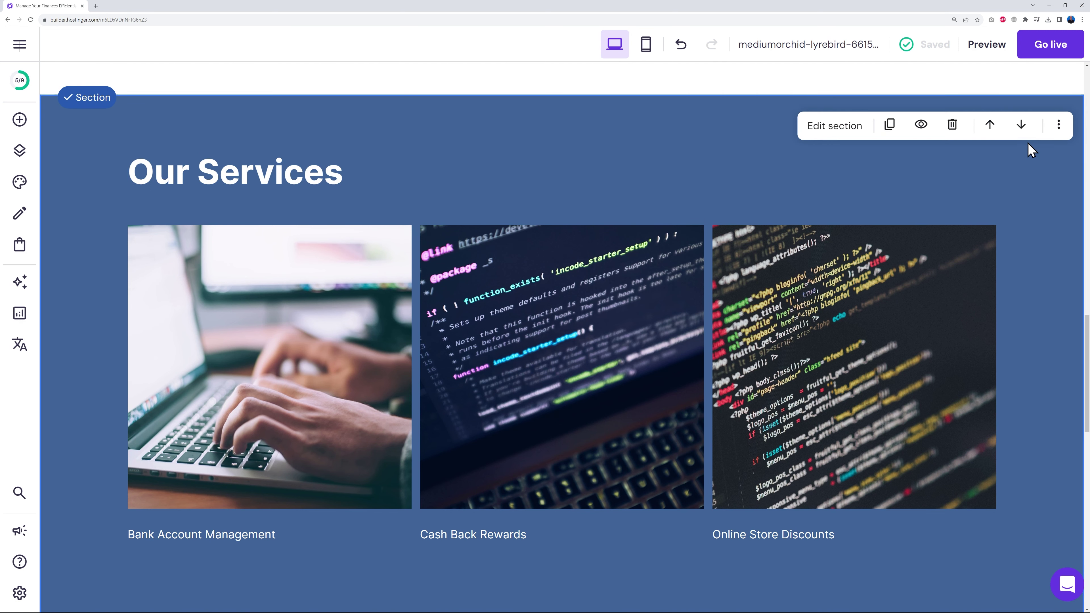
click(824, 129)
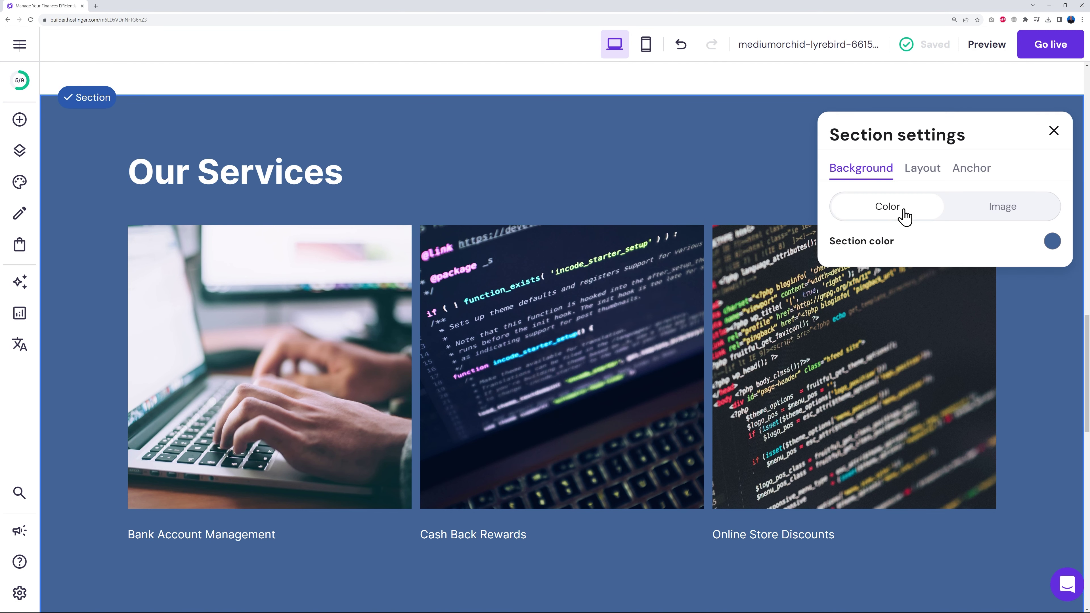
click(1052, 242)
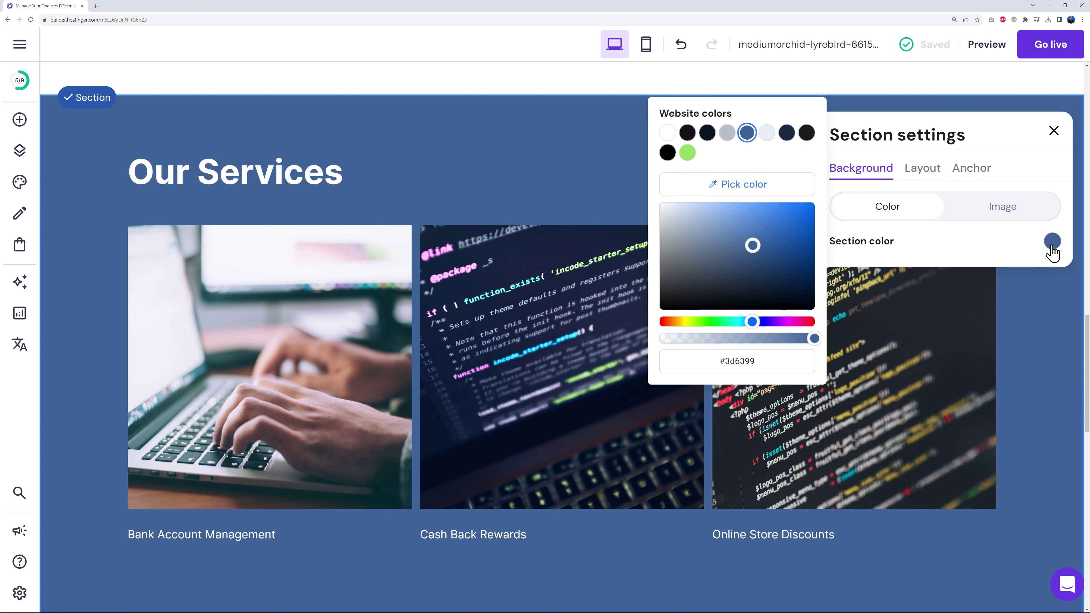
click(787, 133)
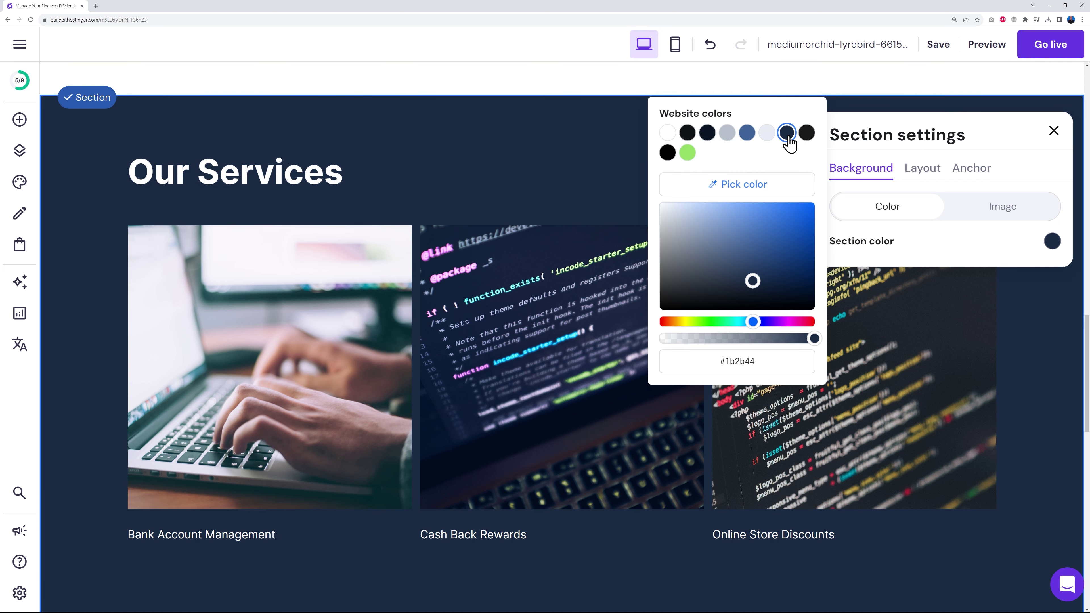
Try near-black, black #000000, green #92d864 and blue #3d6399 as the Our Services section's background color
click(806, 137)
click(672, 156)
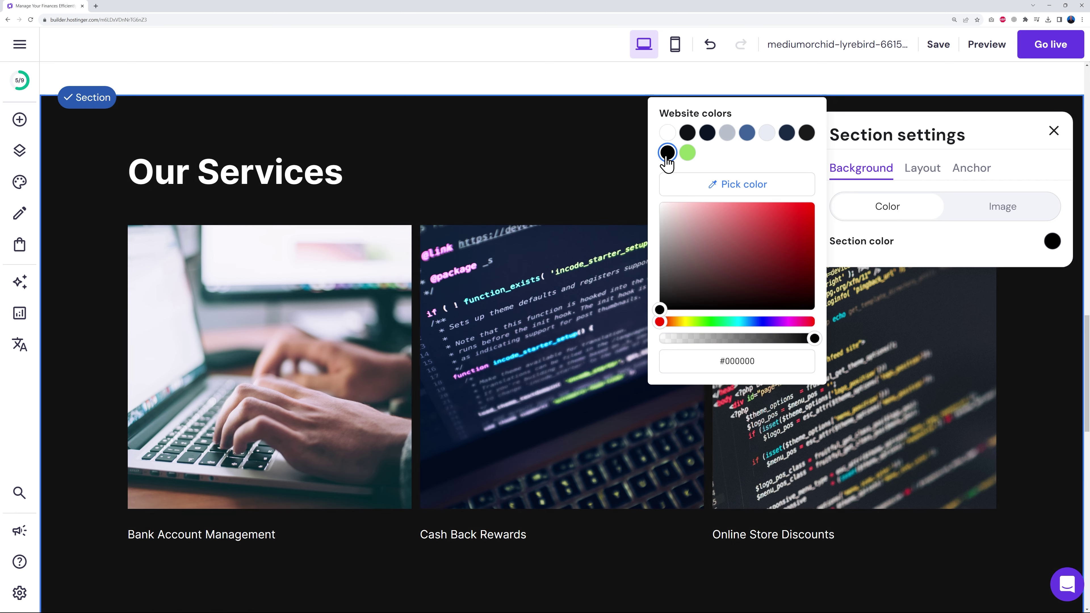
click(686, 154)
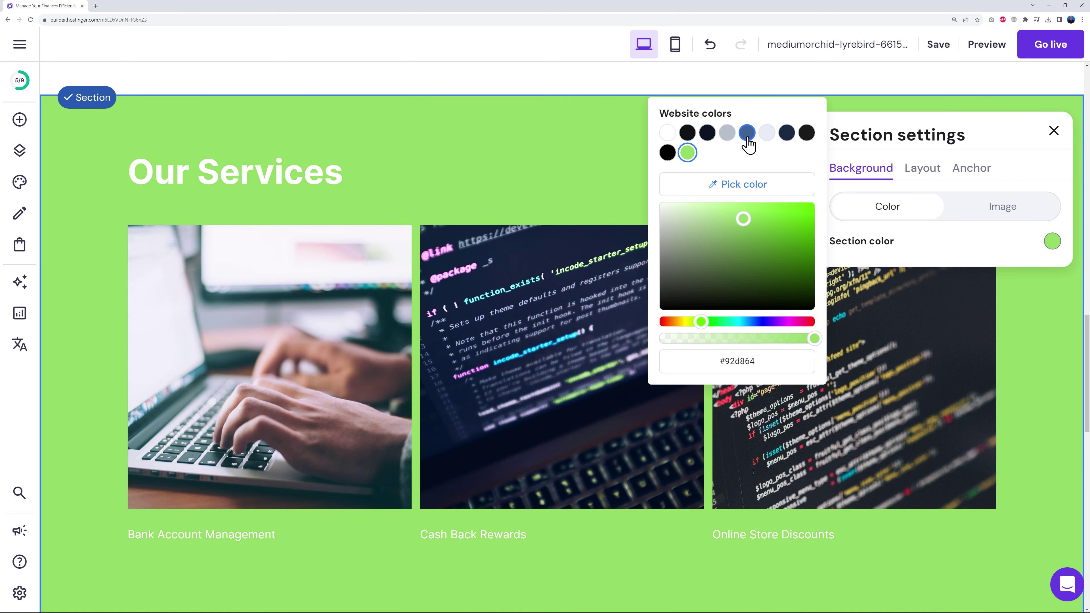
click(748, 143)
Choose dark navy #1b2b44 again as the Our Services background and close the section settings
click(786, 143)
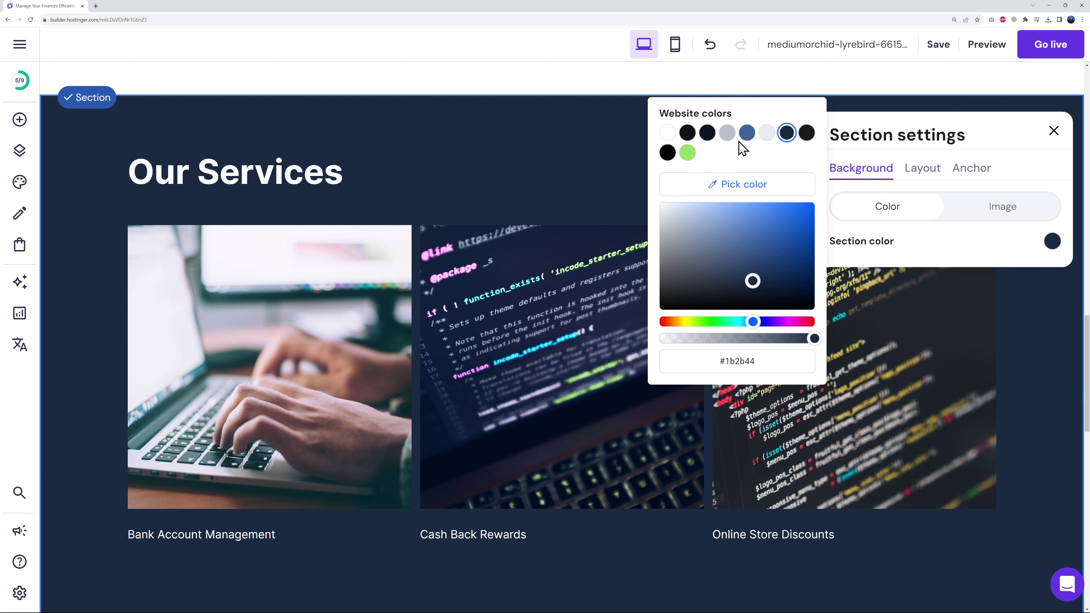
click(1009, 148)
click(1055, 131)
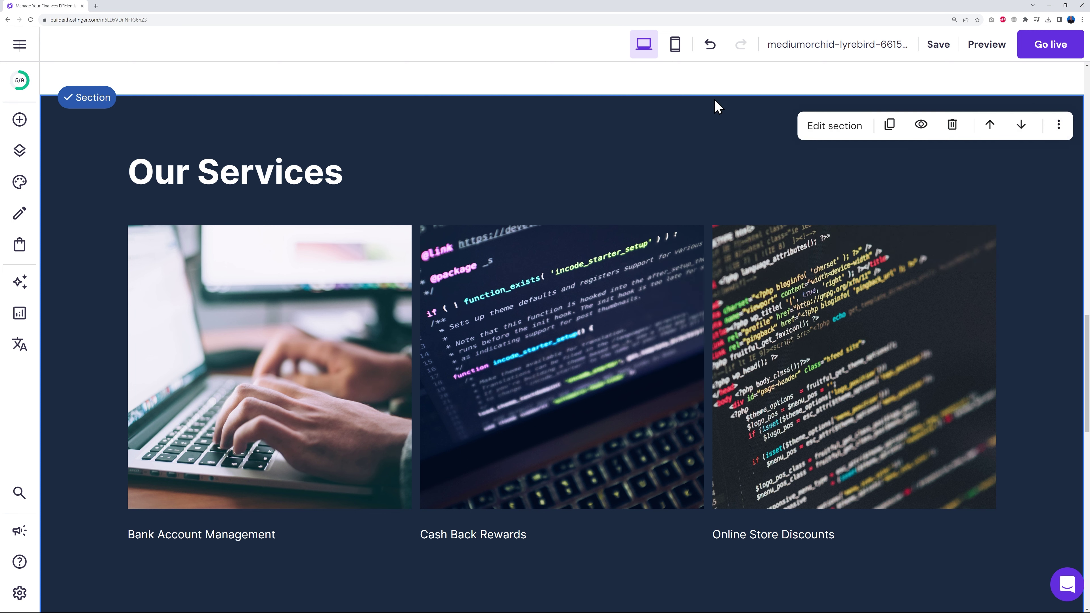
Open the Contact Us form's settings and review the form name and the notification email
scroll(462, 543, down, 2)
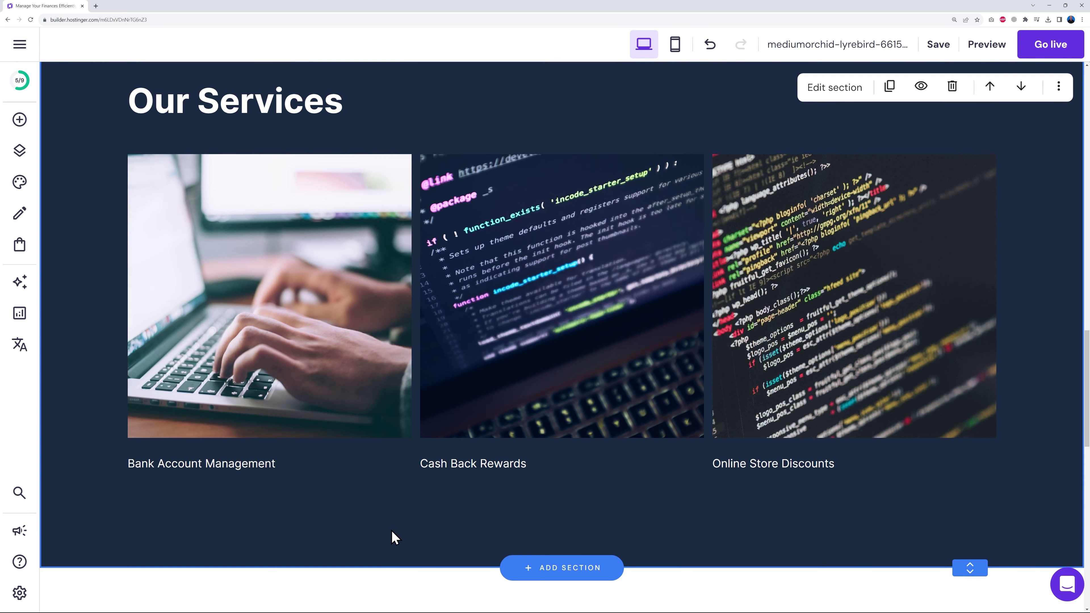
scroll(1047, 302, down, 8)
scroll(1047, 306, down, 2)
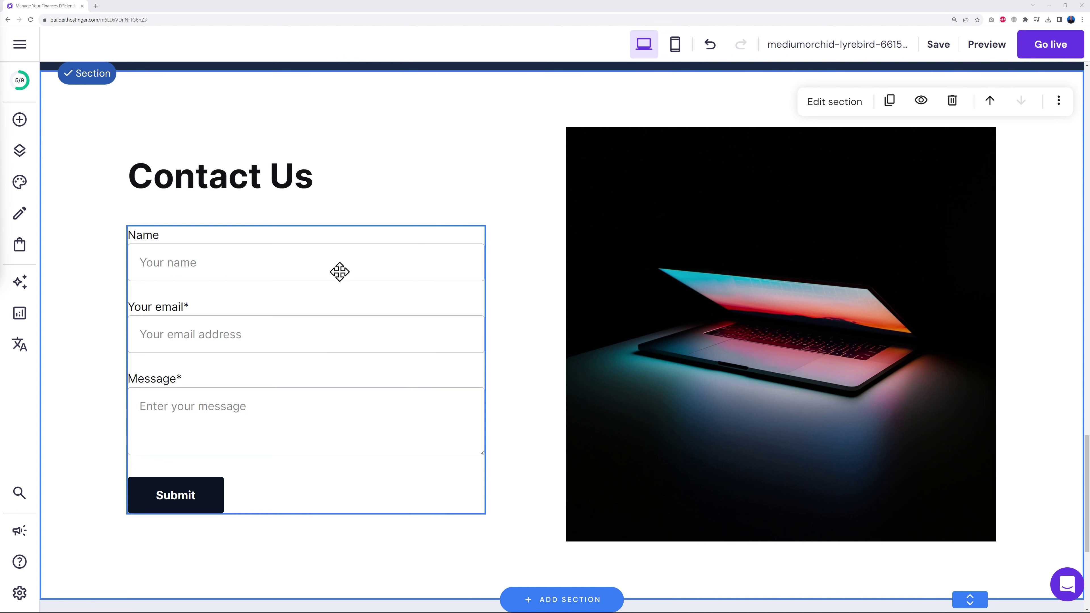
click(432, 261)
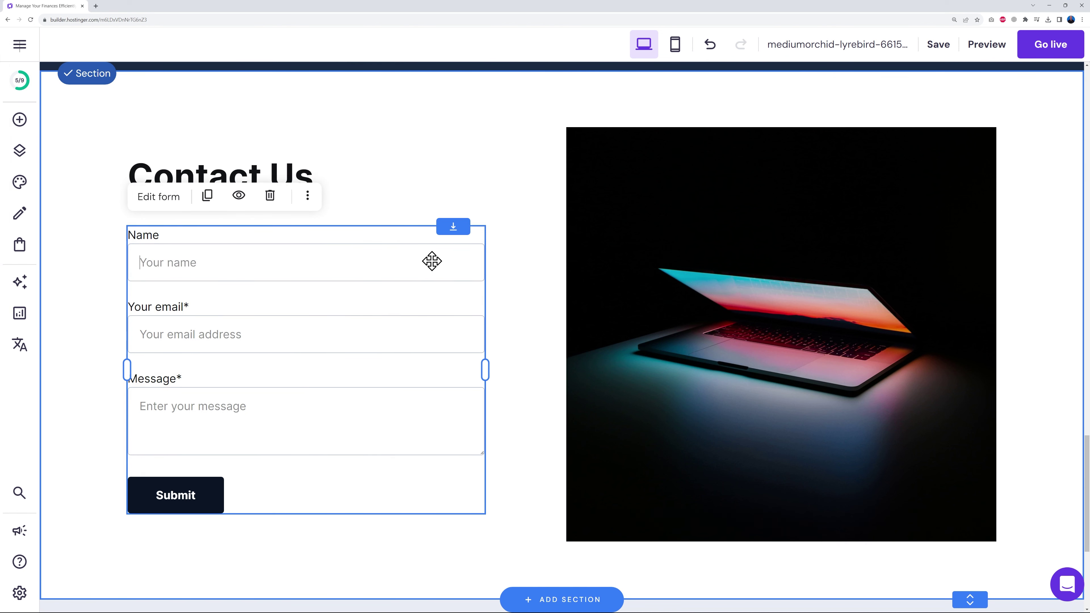
click(159, 199)
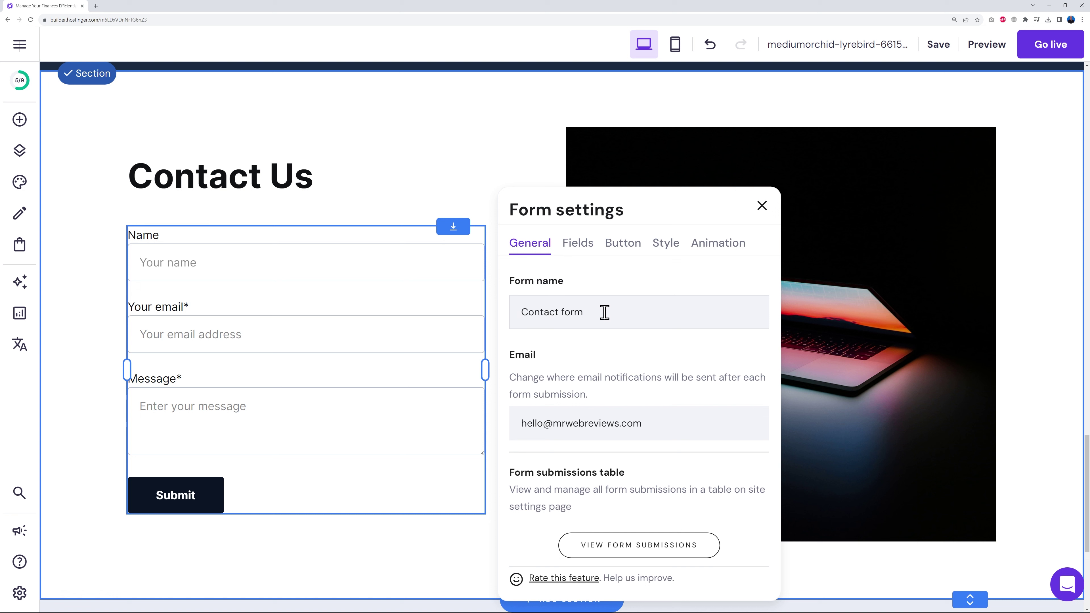
drag(517, 425, 708, 419)
click(698, 424)
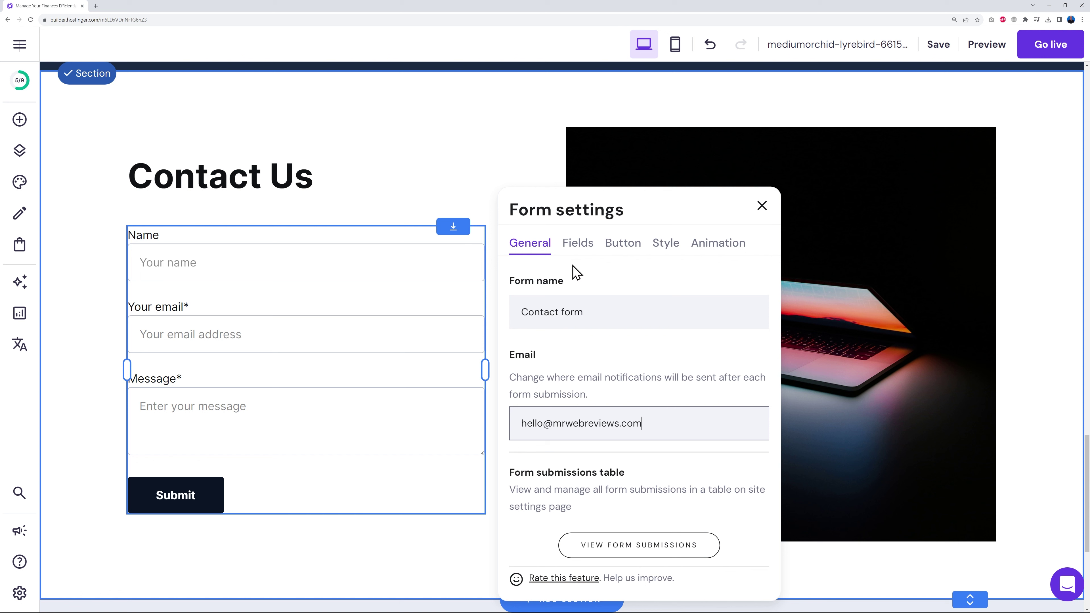
Examine the contact form's existing fields and the field types that can be added
click(580, 248)
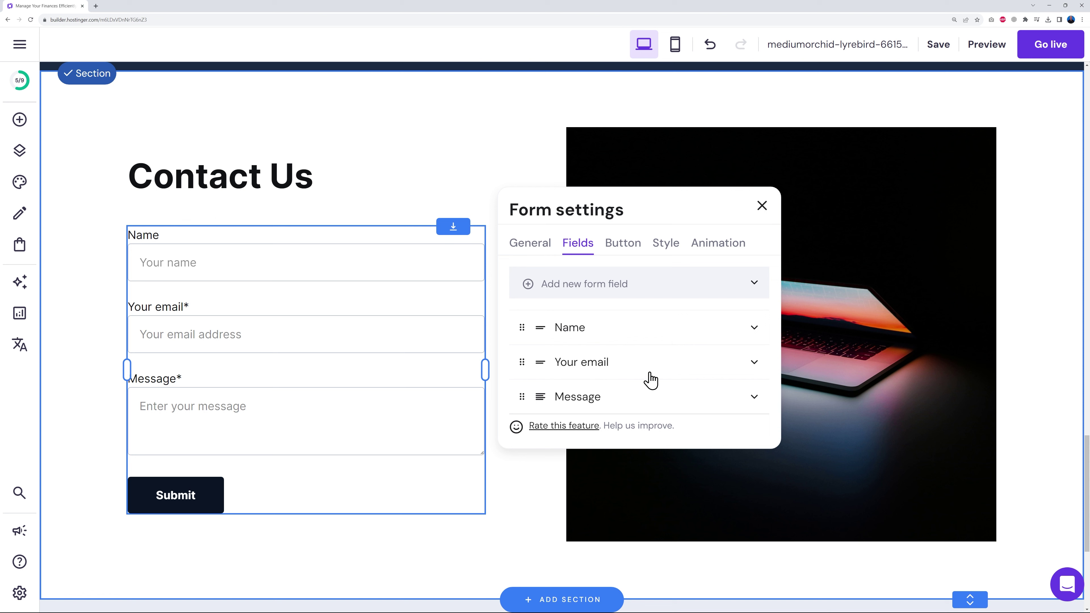
click(756, 289)
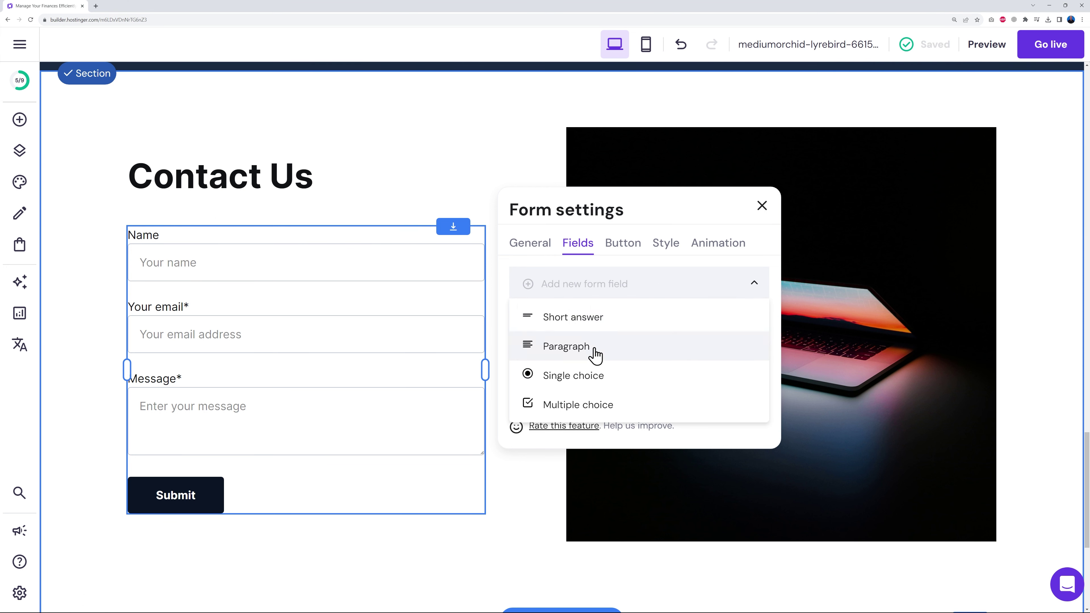
click(755, 284)
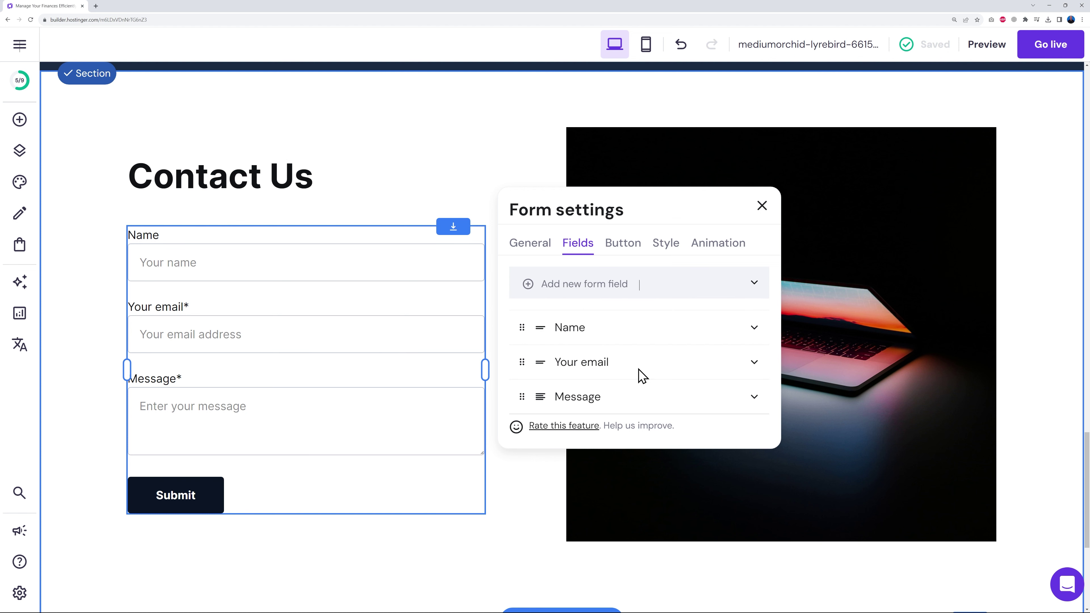
scroll(643, 376, down, 1)
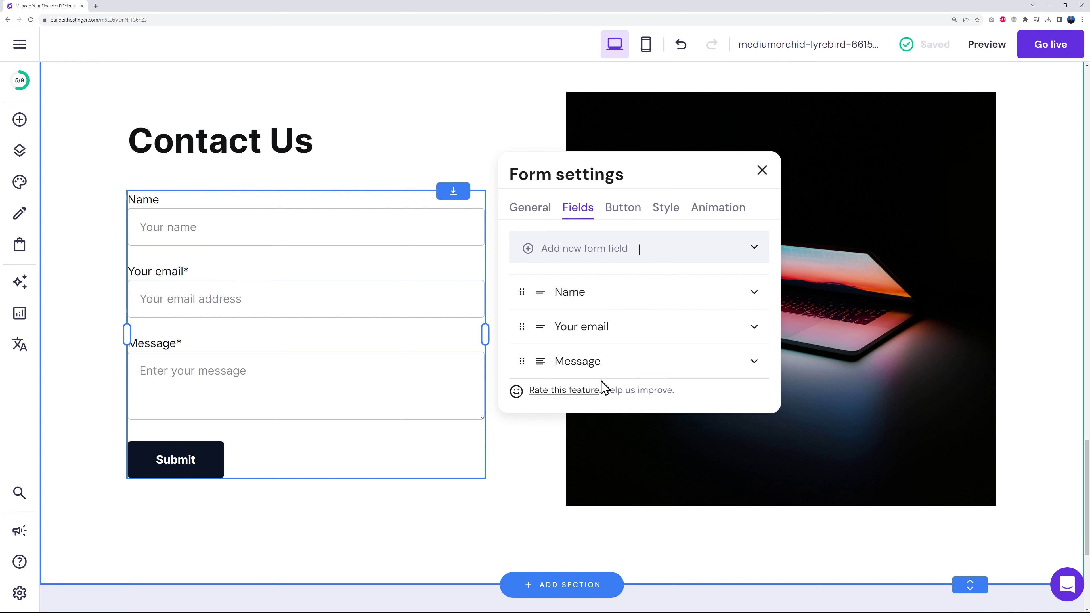
Review the form's submit button text, position and the message shown after submission
click(636, 209)
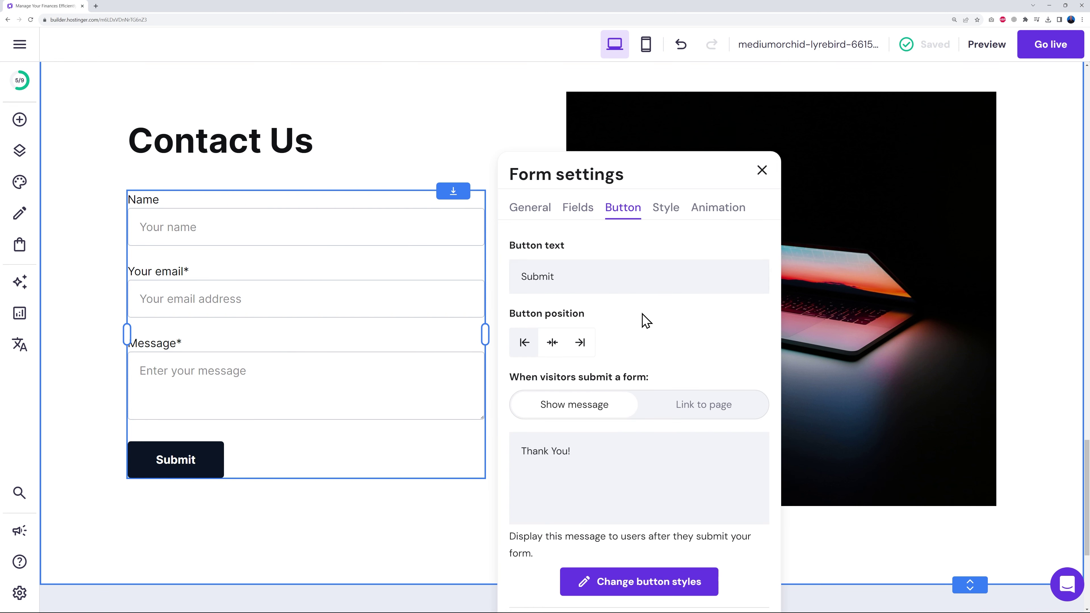
scroll(687, 362, down, 1)
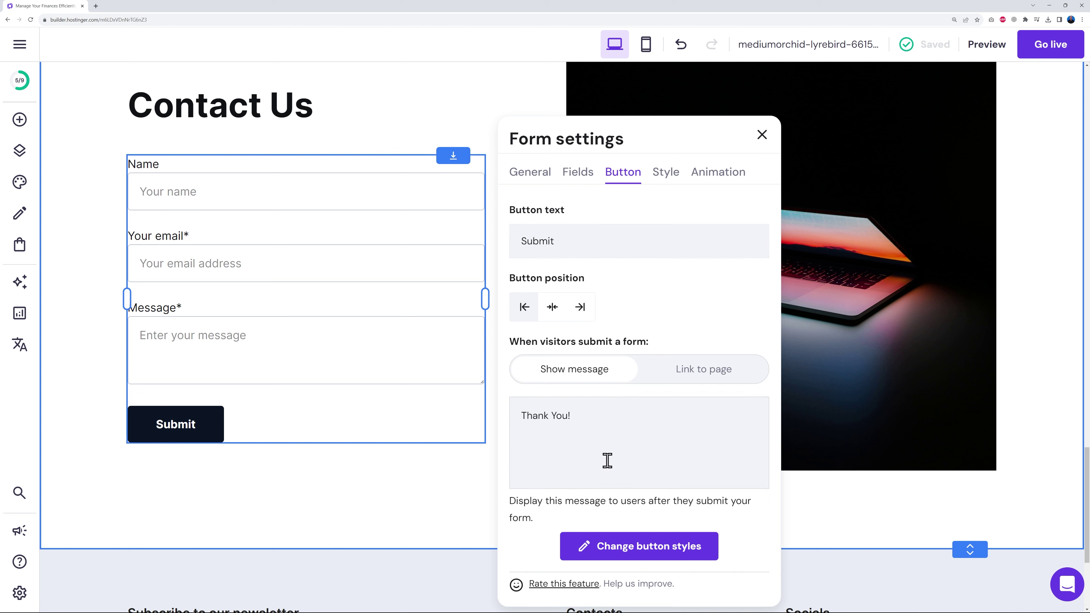
drag(520, 416, 596, 419)
click(597, 421)
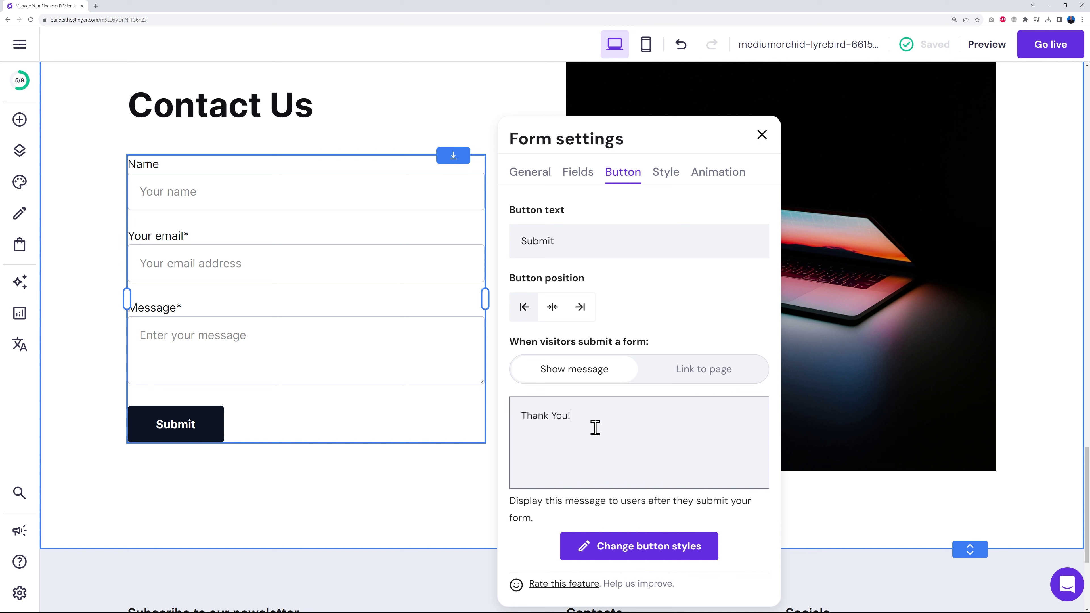
Set the contact form's submit button fill color to the green website color #92d864
click(664, 183)
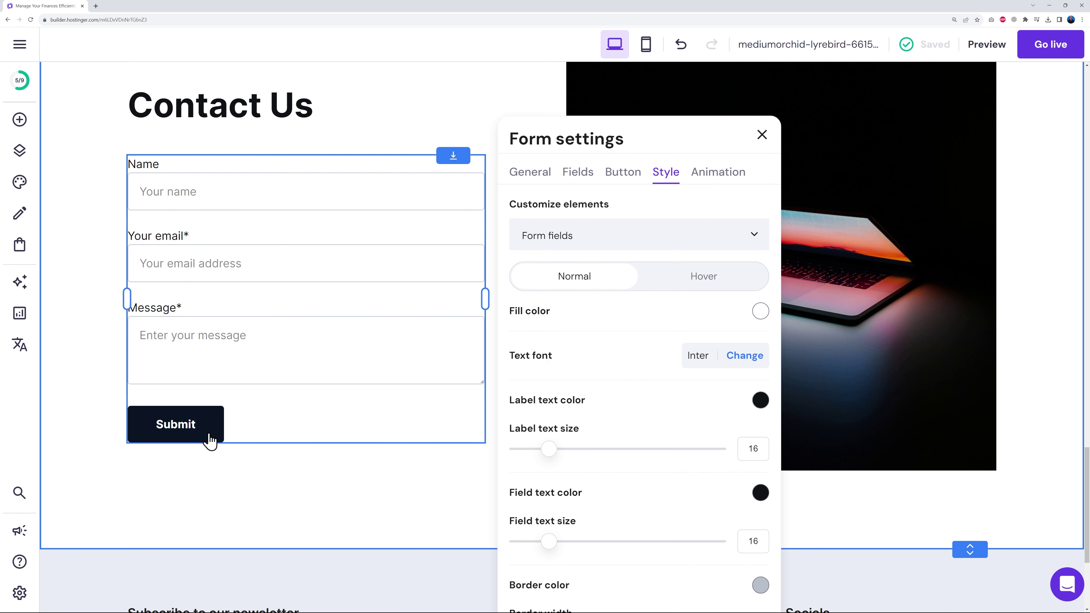
scroll(664, 500, down, 5)
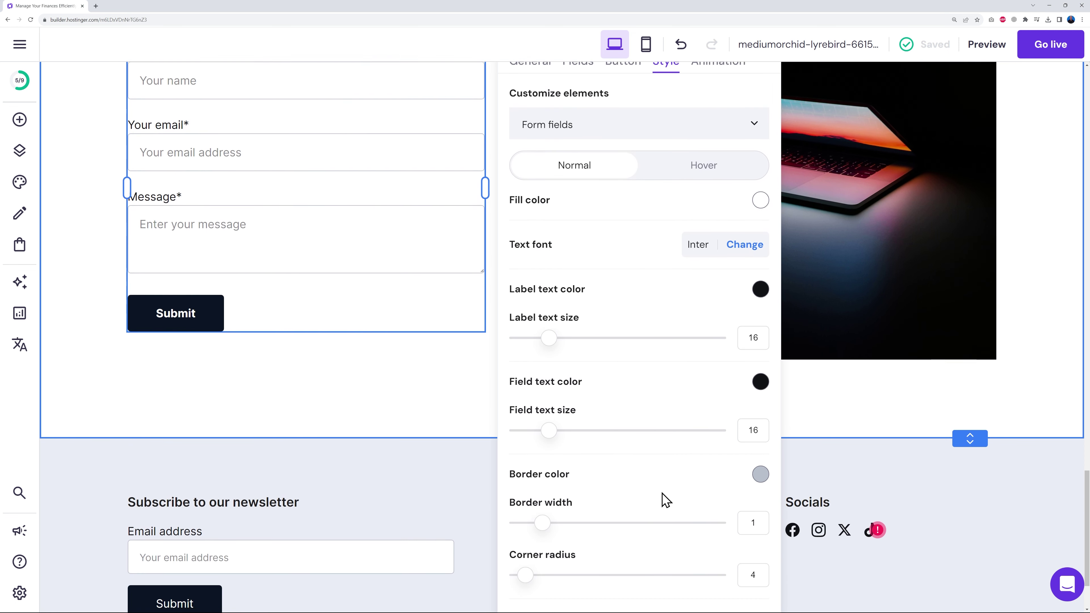
scroll(665, 500, up, 5)
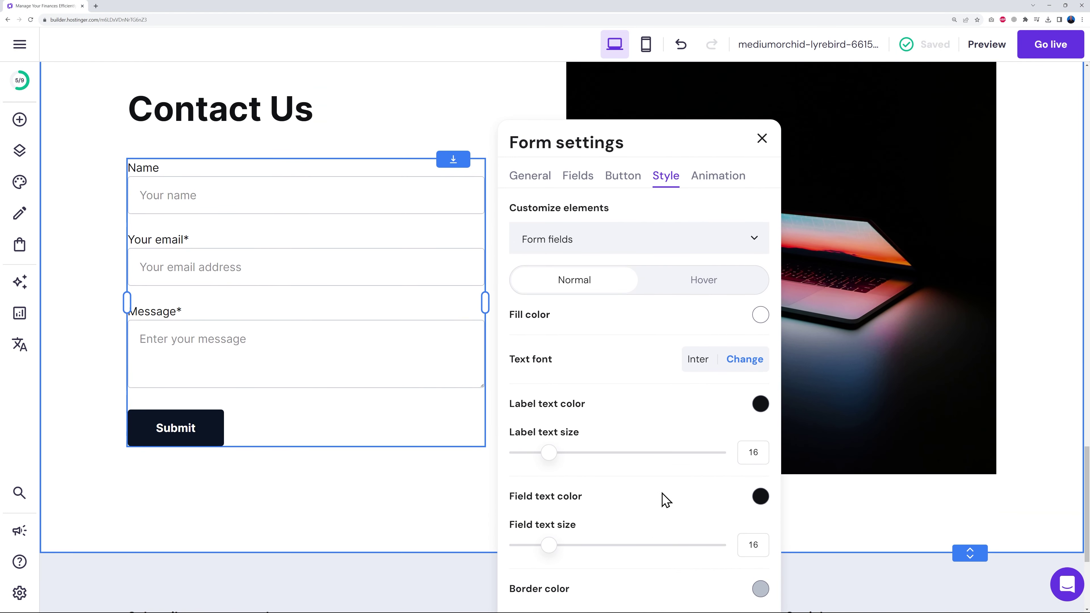
click(757, 240)
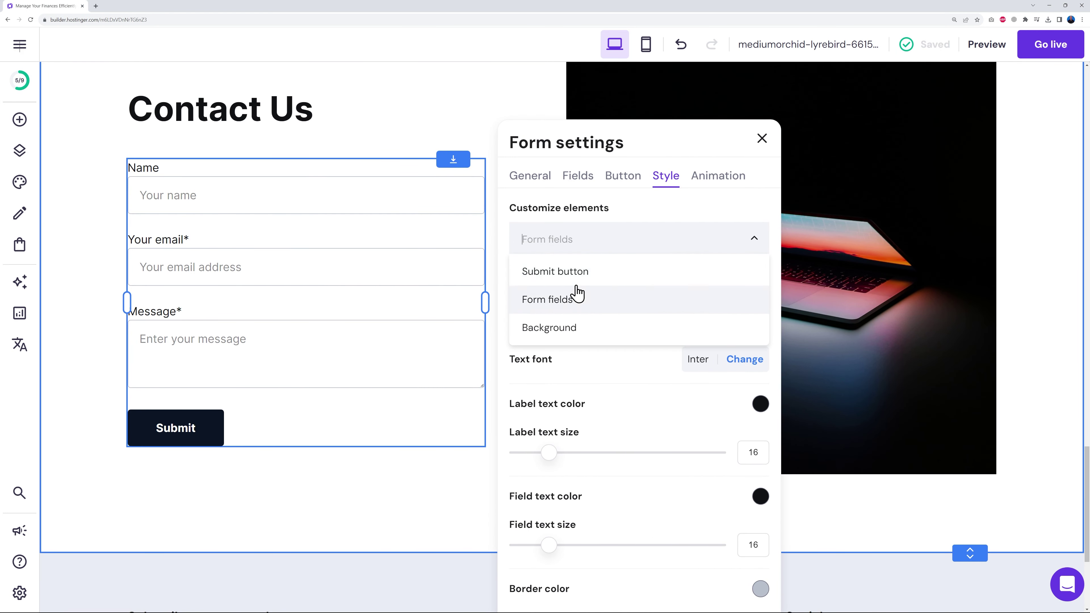
click(565, 278)
scroll(641, 415, down, 2)
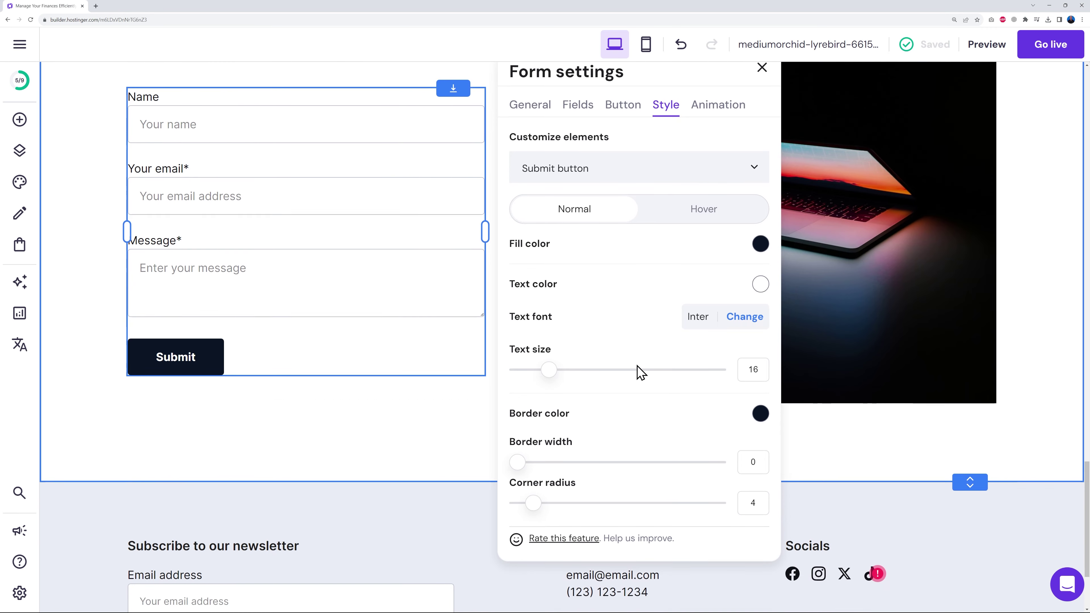
click(759, 246)
click(811, 290)
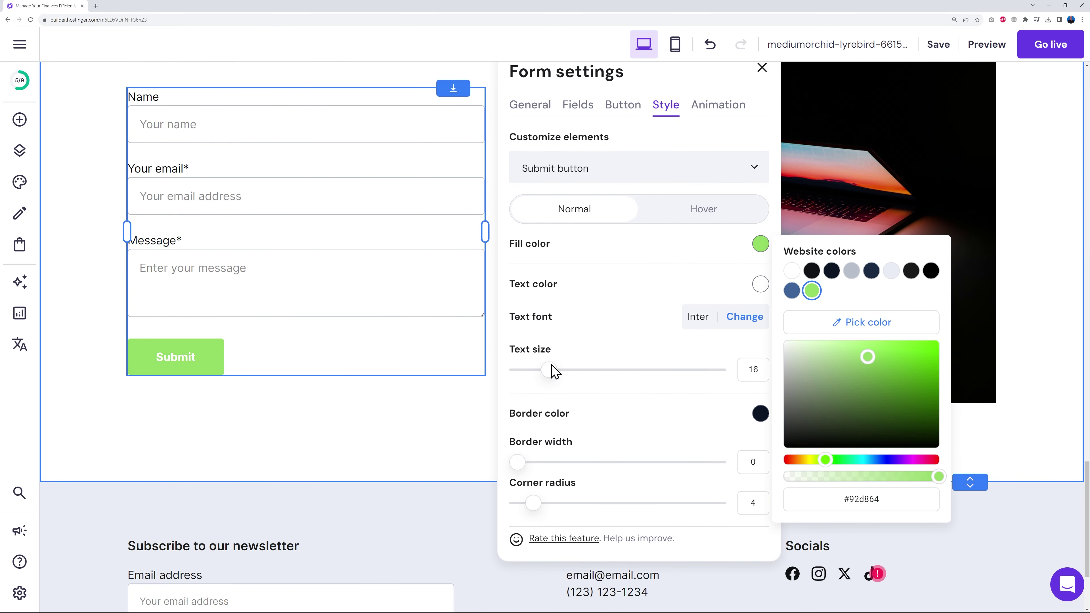
click(645, 298)
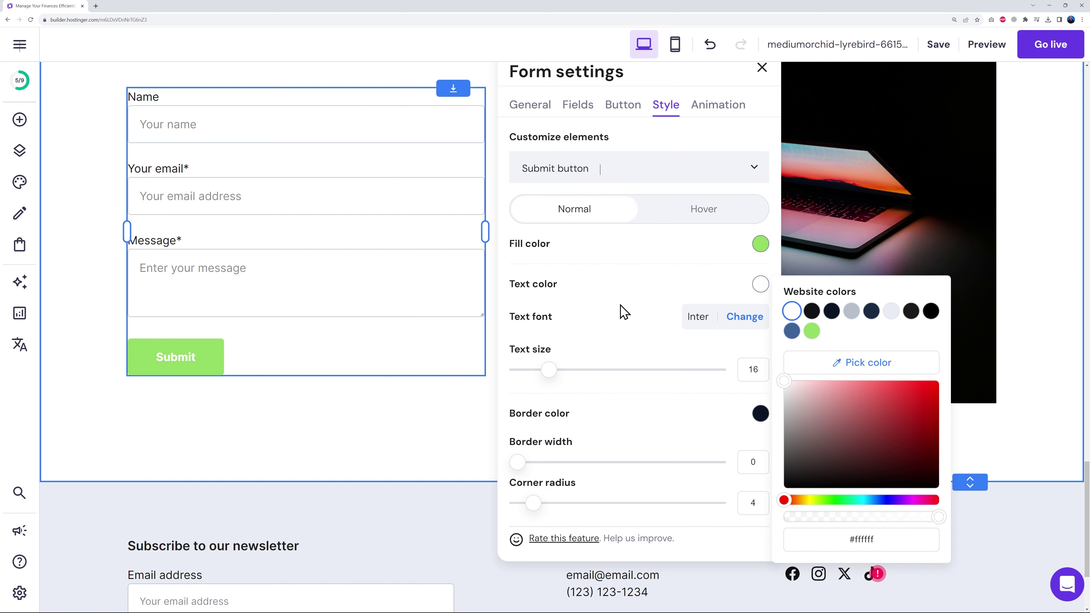
Set the submit button's text color to the near-black website color
click(761, 285)
click(760, 287)
click(908, 314)
click(676, 349)
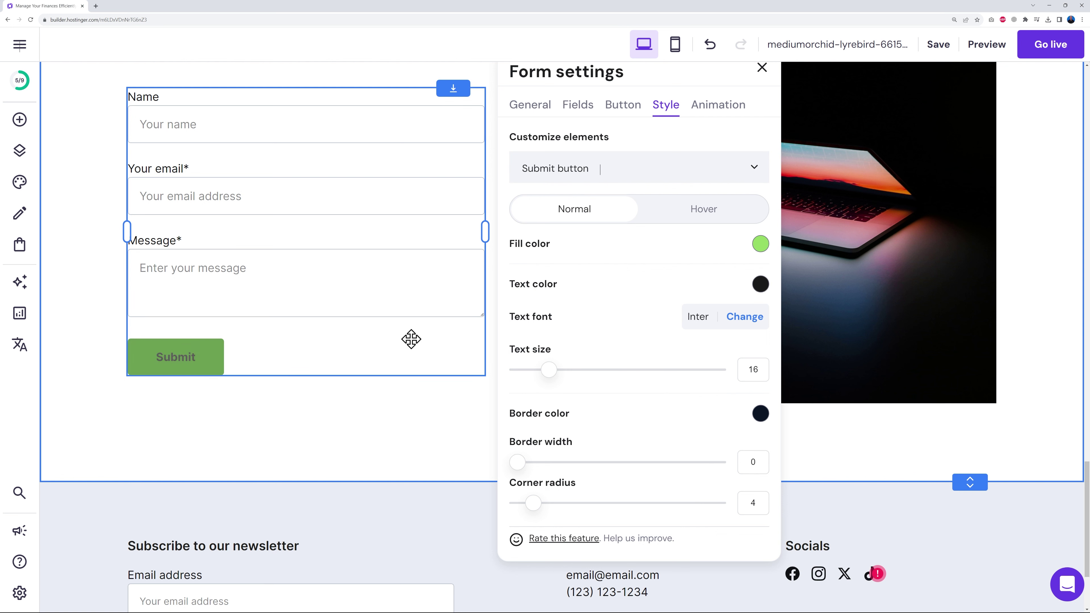
Check the submit button's hover colors, return to its normal style and close the form settings
click(710, 217)
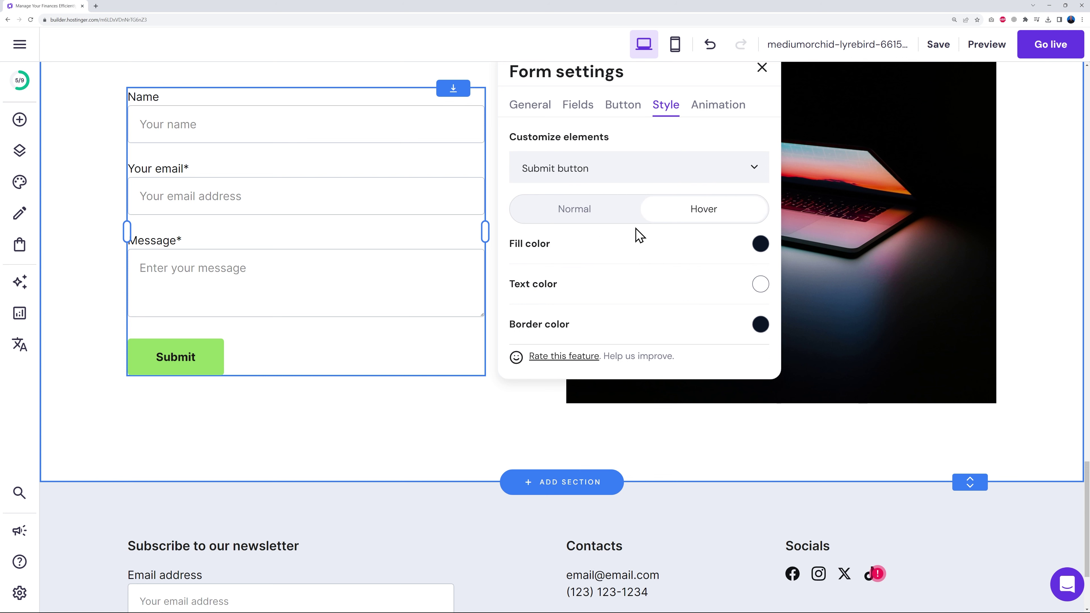
click(575, 211)
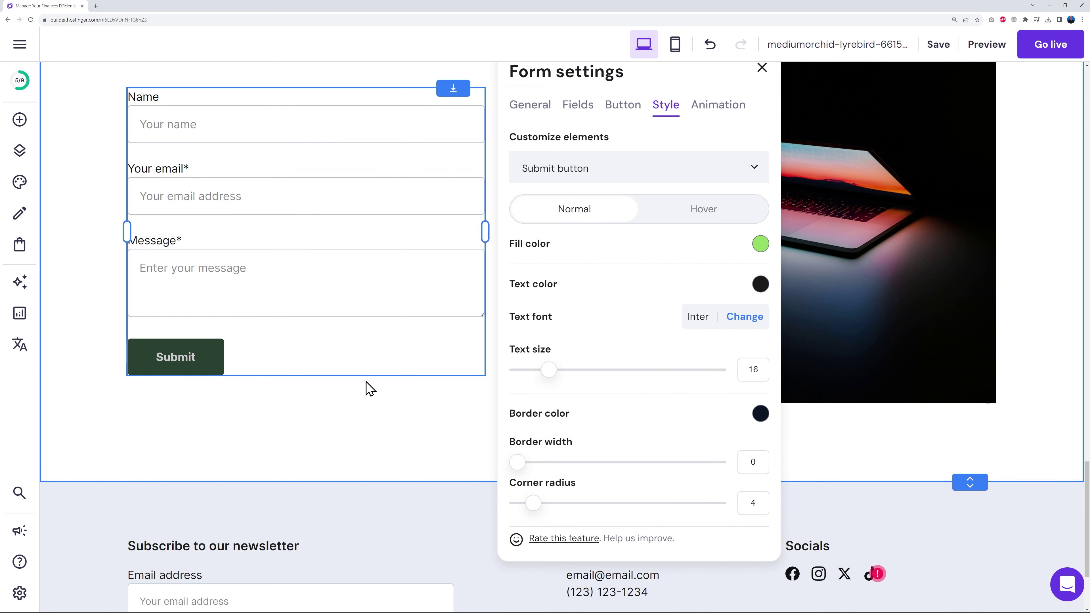
click(763, 70)
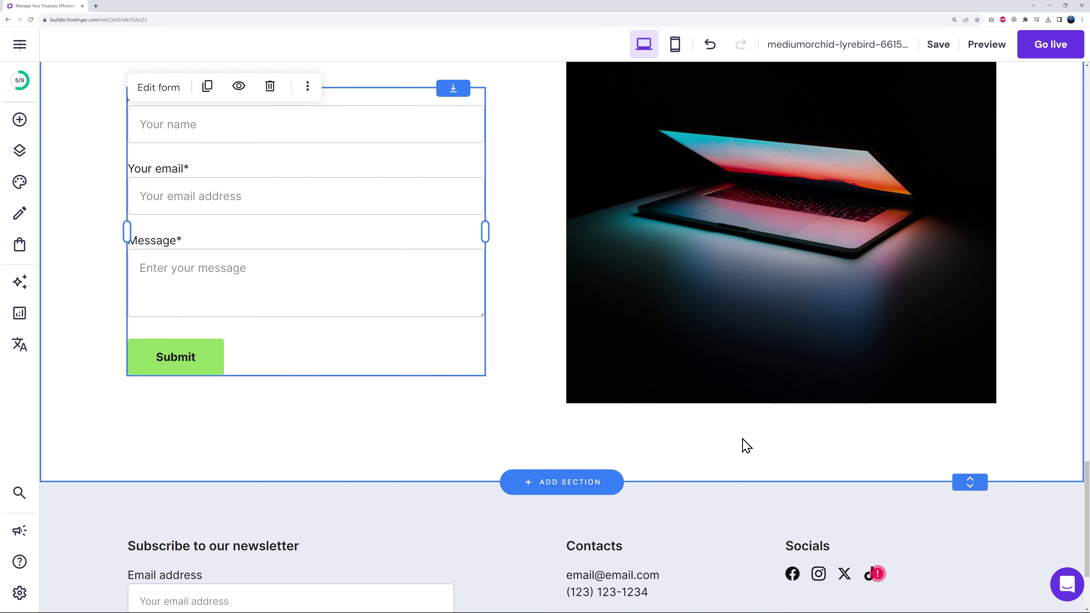
Replace the laptop image in the Contact Us section with the uploaded file finance_mobile_app.png
scroll(737, 443, up, 2)
click(737, 320)
scroll(808, 374, up, 2)
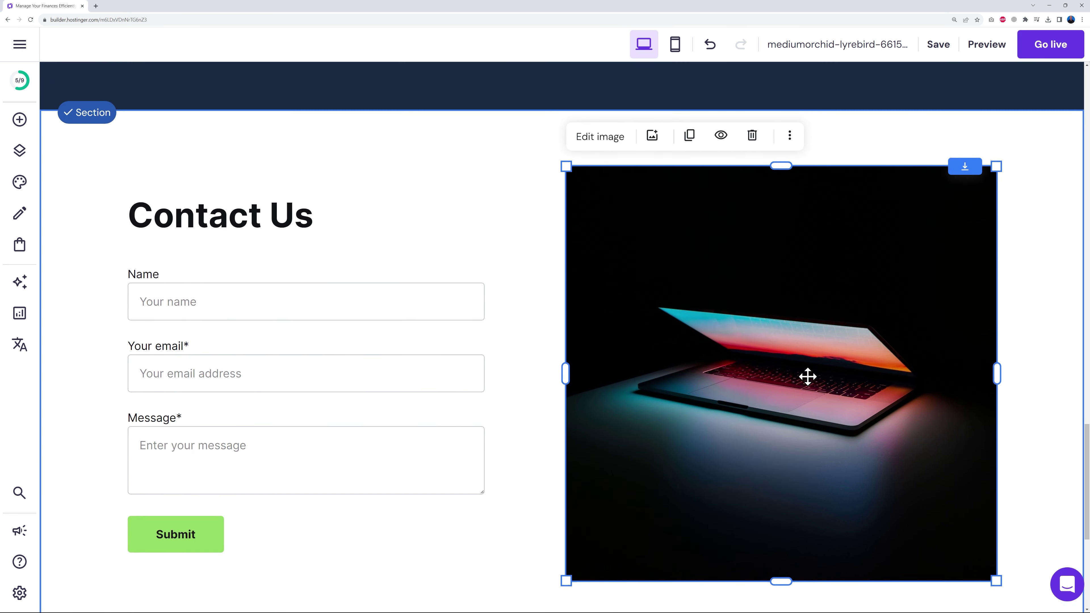
click(600, 142)
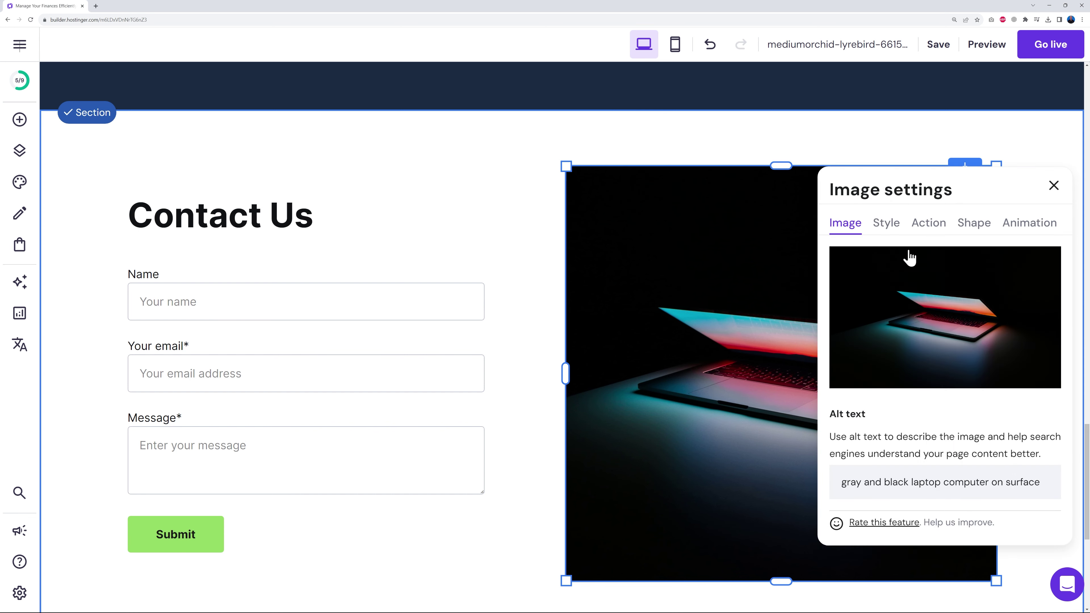
click(927, 316)
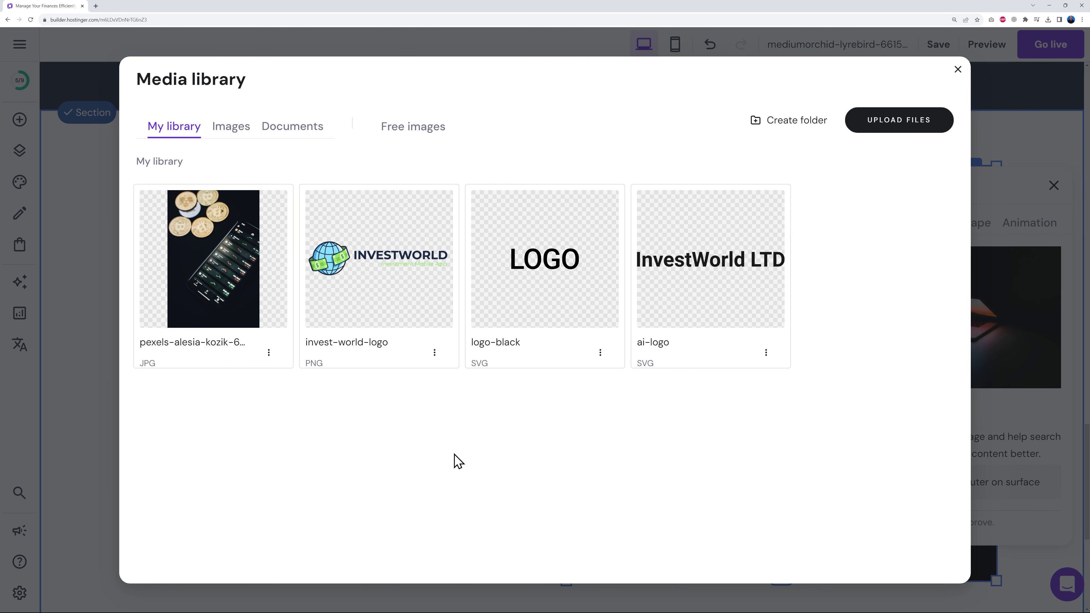
click(920, 127)
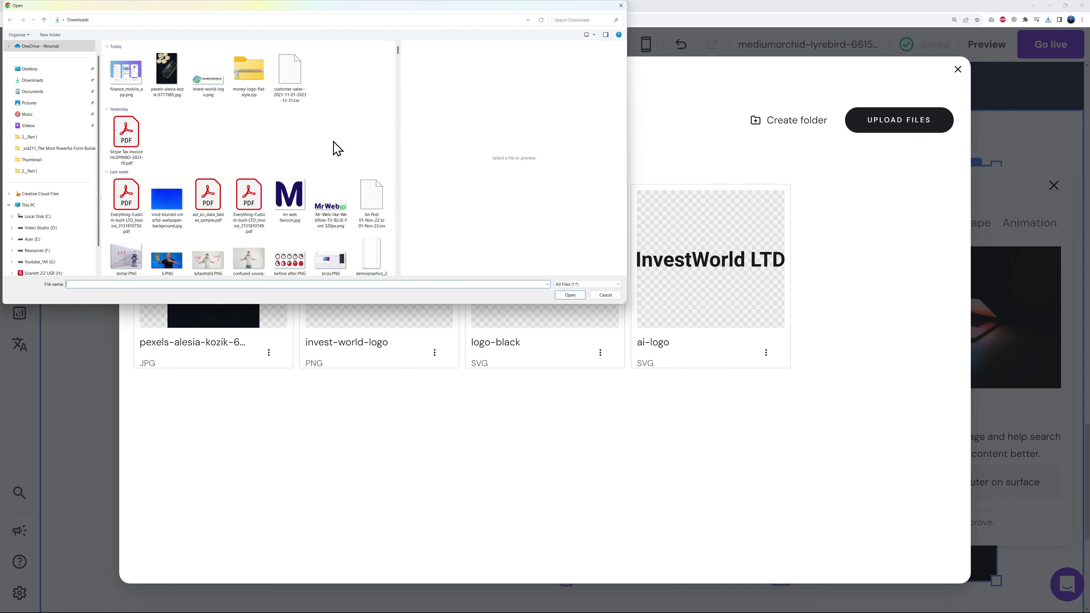
click(137, 78)
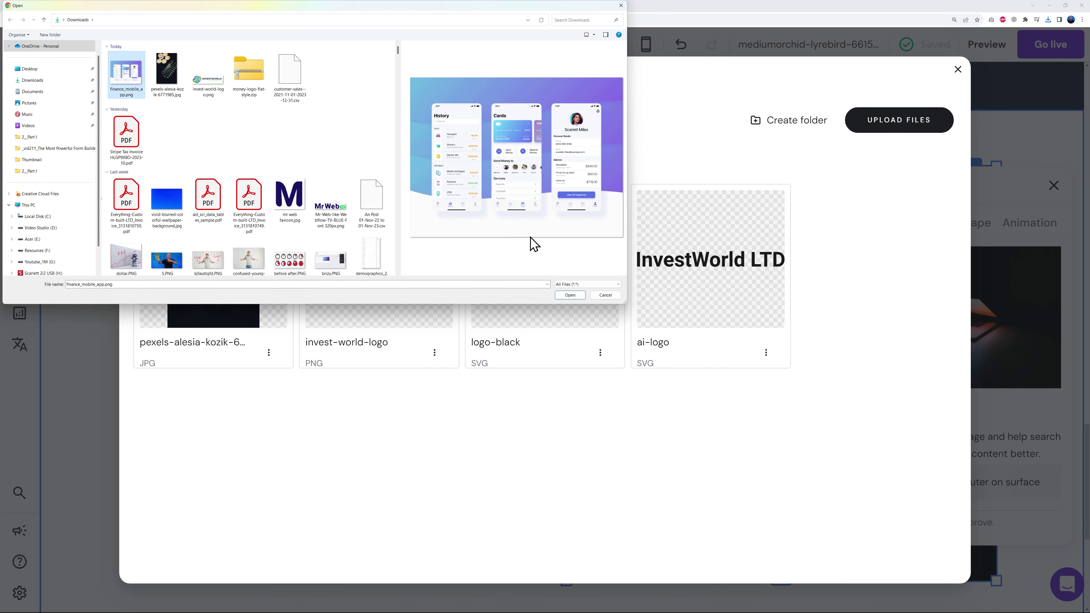
click(567, 296)
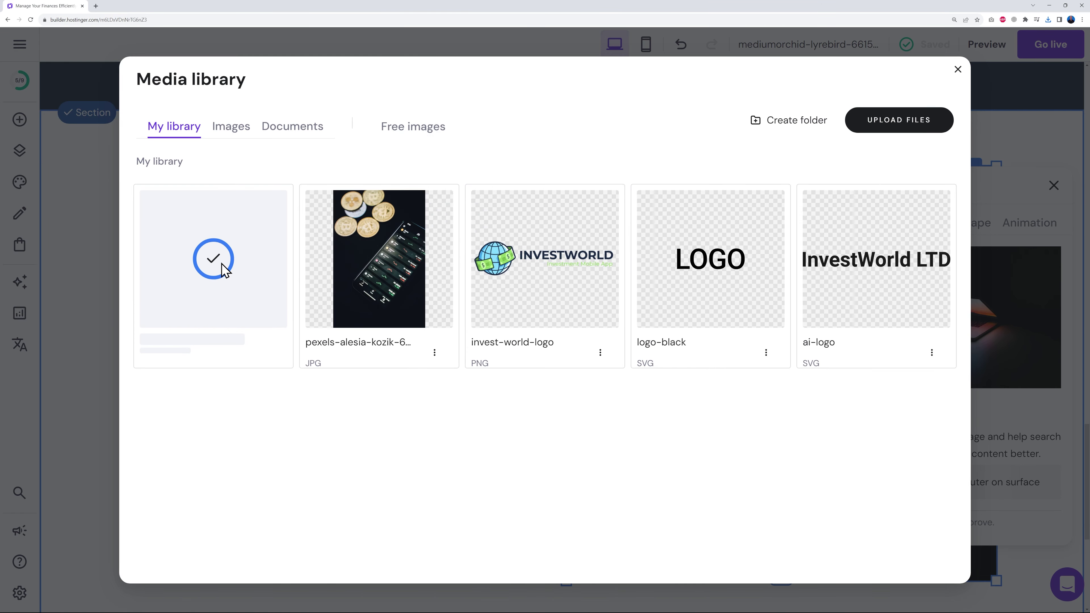
click(220, 266)
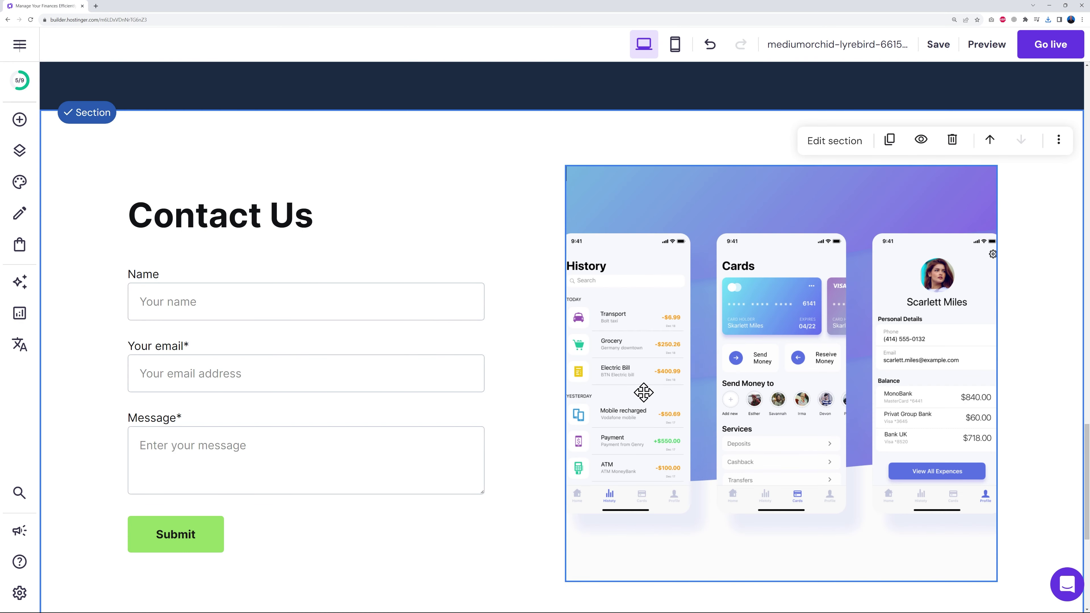
Widen the Contact Us image by extending its left edge to just beside the form, then deselect it
click(870, 362)
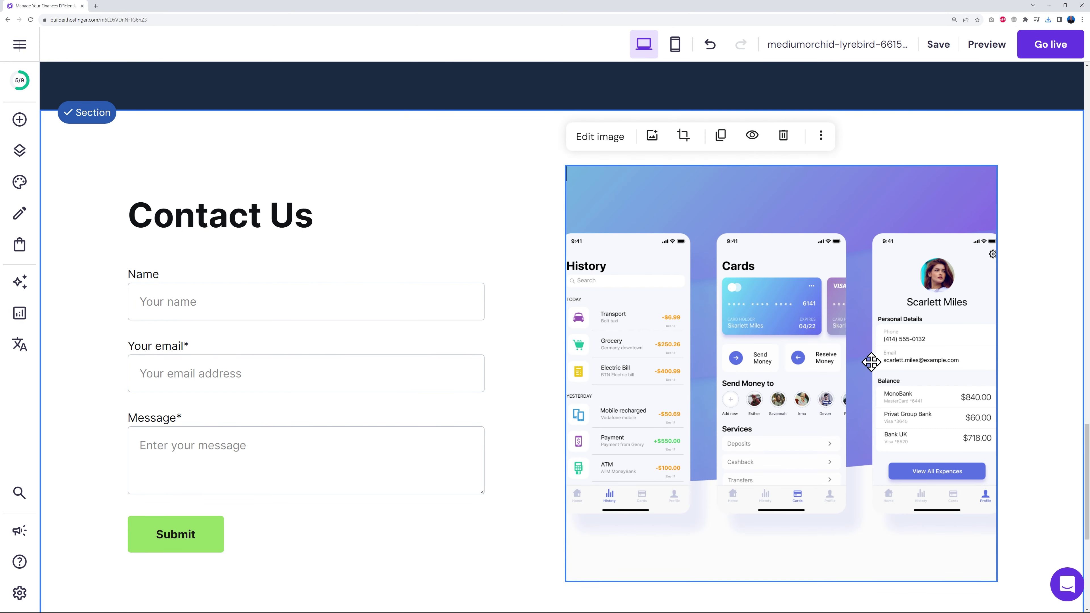
drag(566, 374, 493, 378)
click(1032, 360)
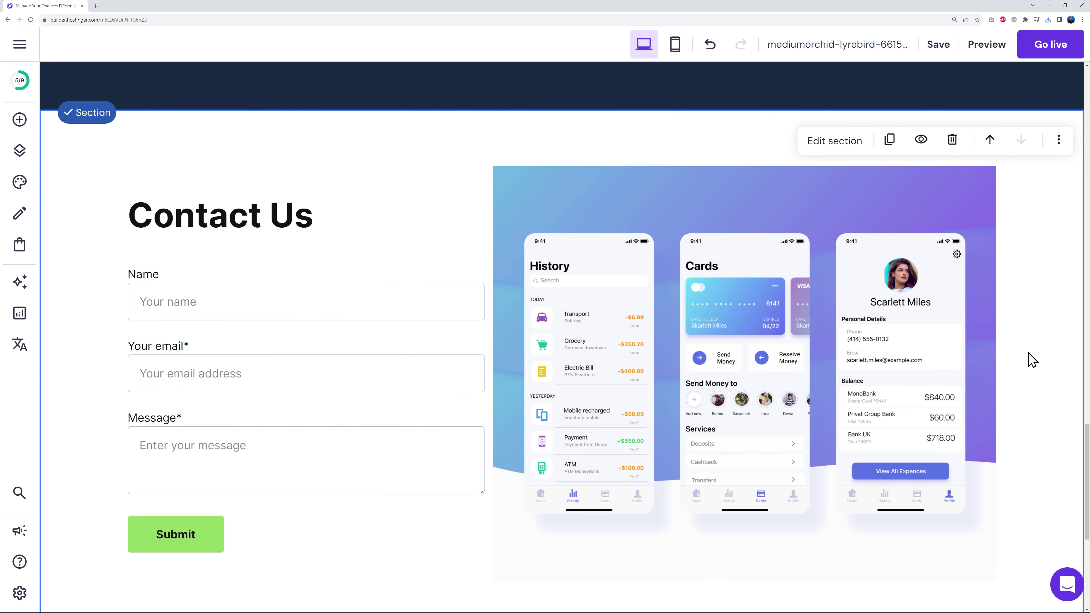
Narrow the contact form by pulling its right edge inward to leave a gap before the image
scroll(1032, 356, down, 2)
scroll(1033, 356, up, 2)
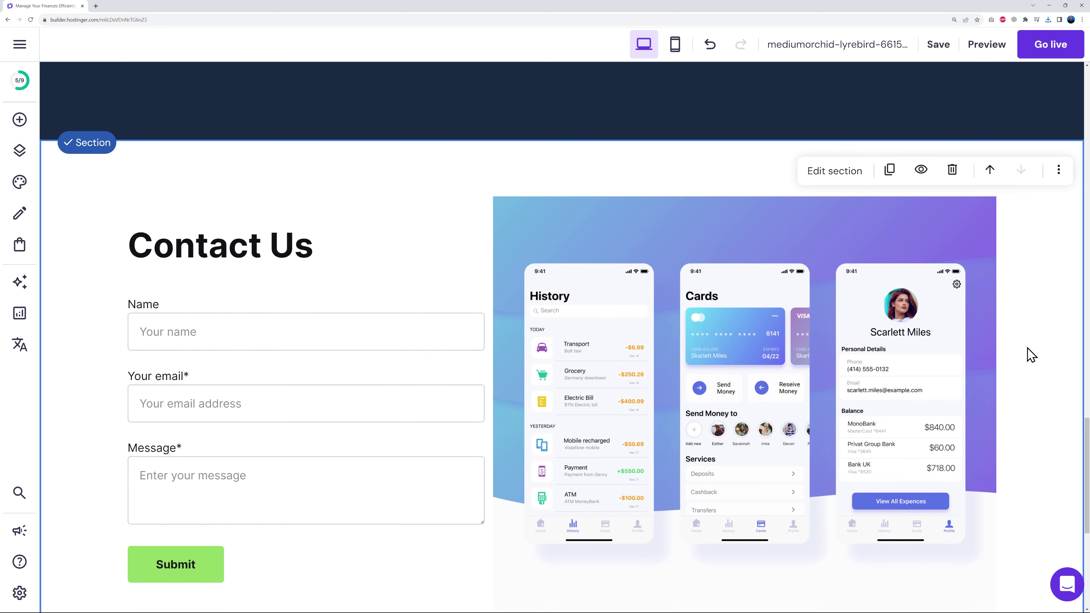
scroll(1033, 356, down, 1)
scroll(1032, 355, down, 3)
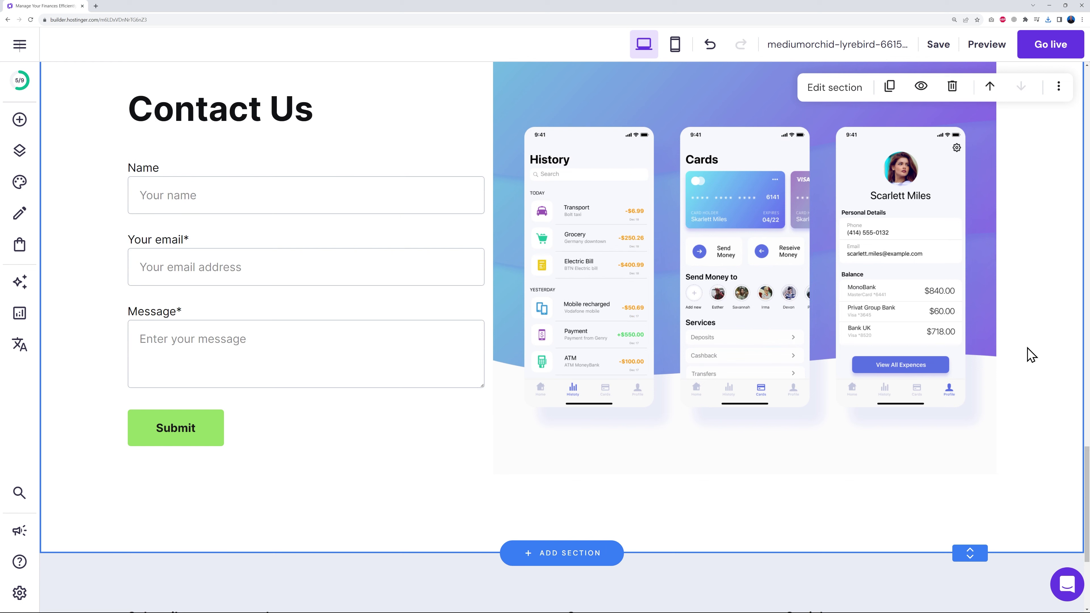
click(459, 278)
drag(484, 302, 415, 306)
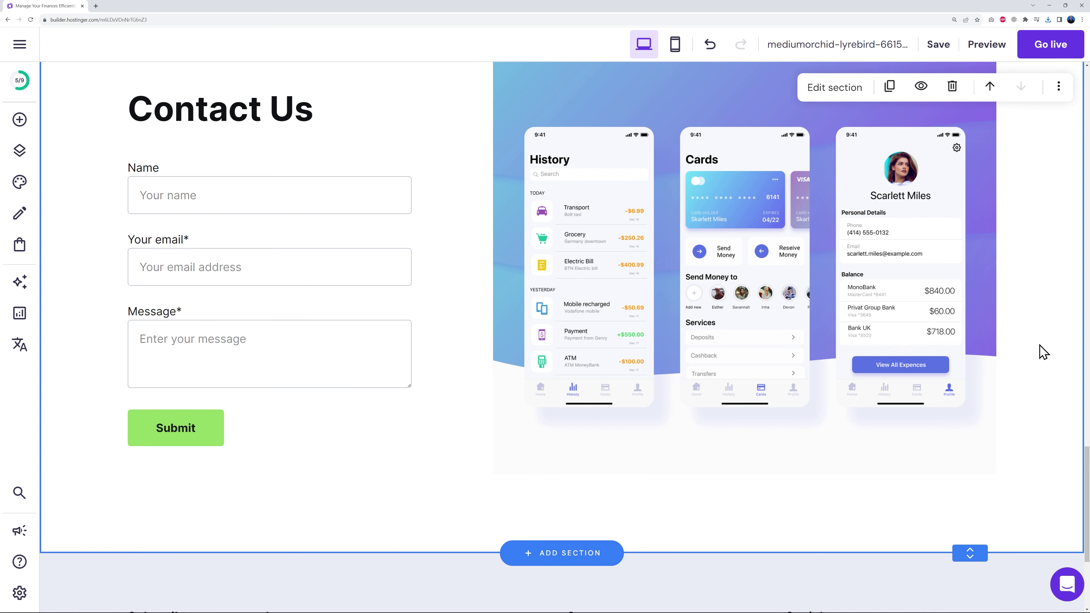
Append XXX to the Contacts heading in the footer
scroll(1041, 350, down, 5)
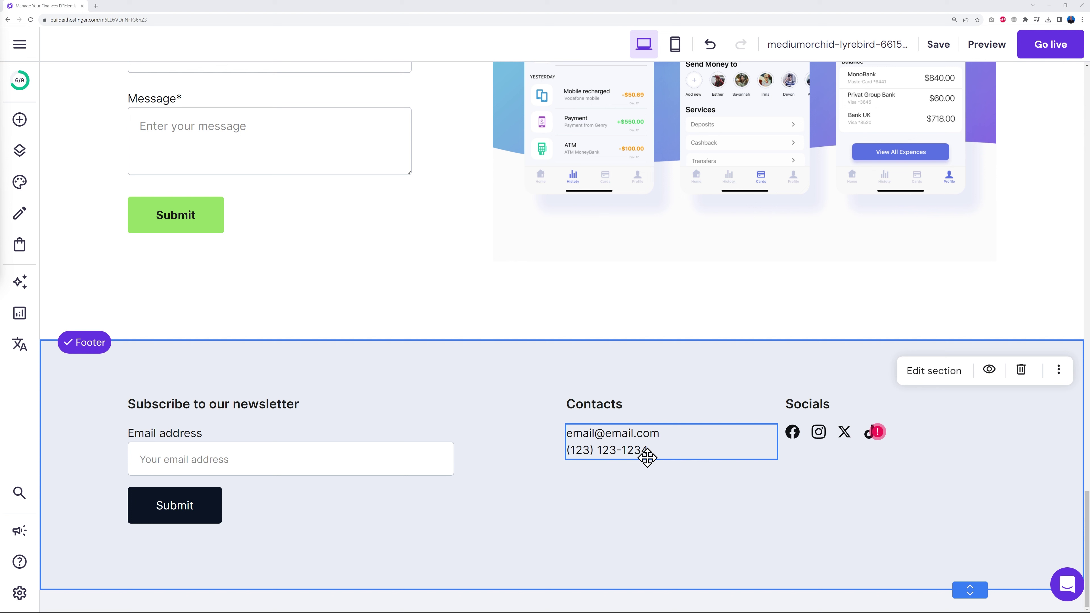
click(612, 406)
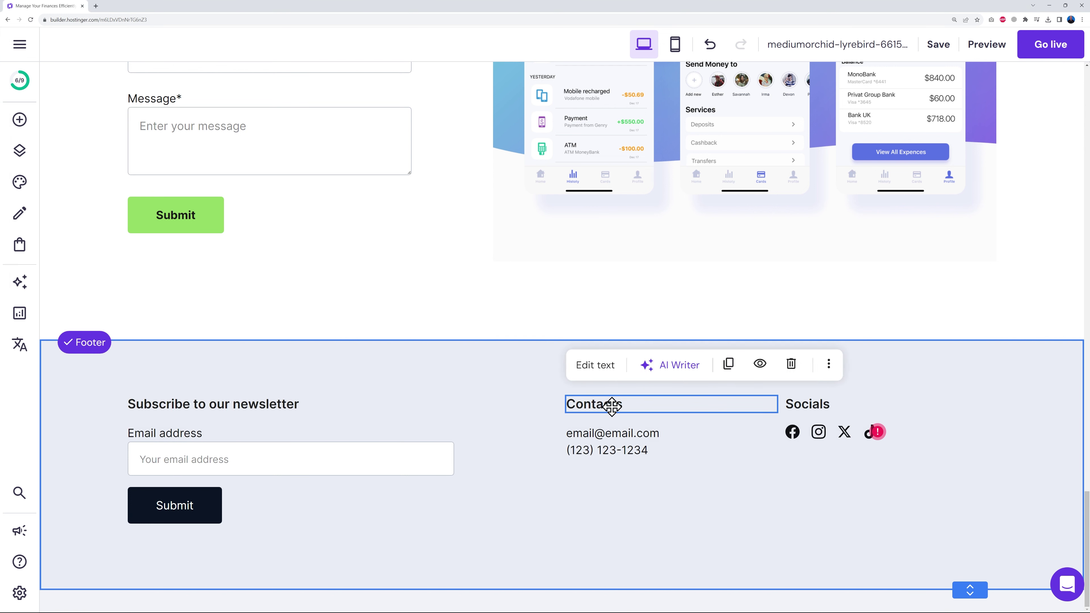
click(612, 406)
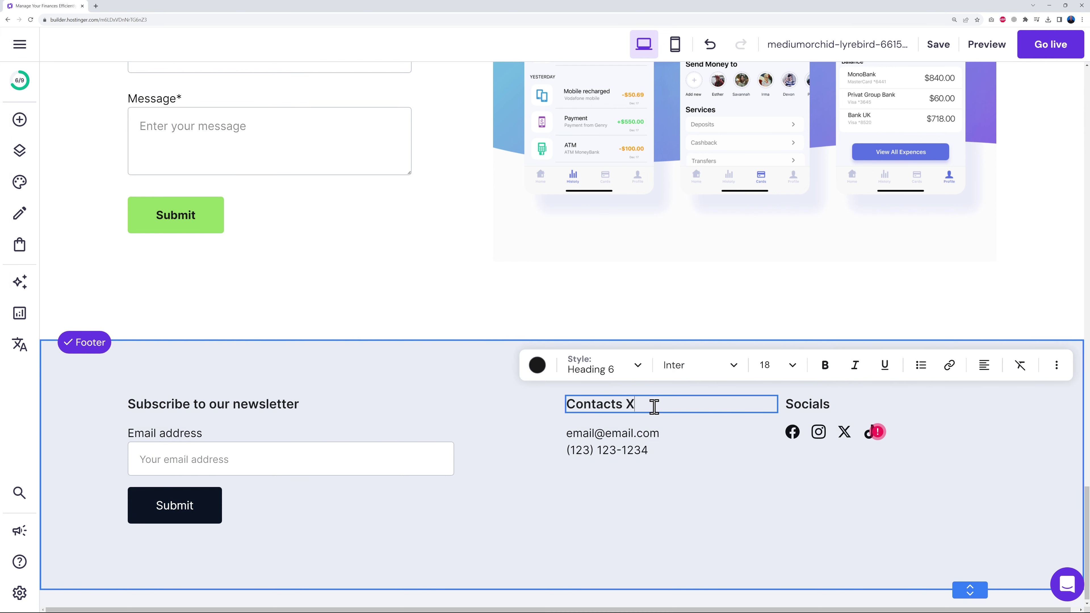
key(Escape)
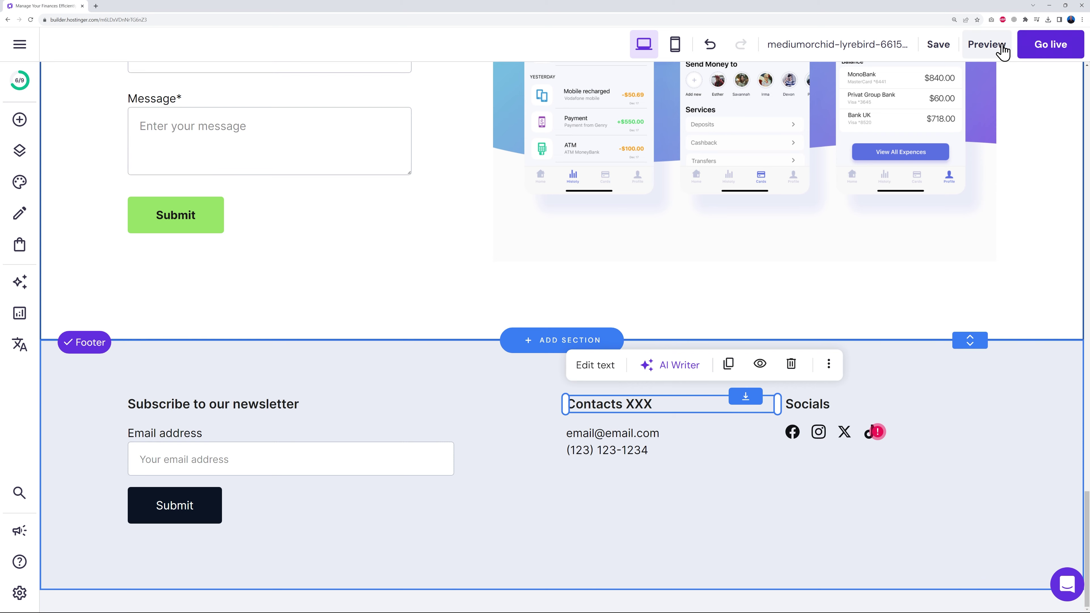
Preview the site, check the footer on the Home, Portfolio and Contact pages, and return to the editor
click(991, 46)
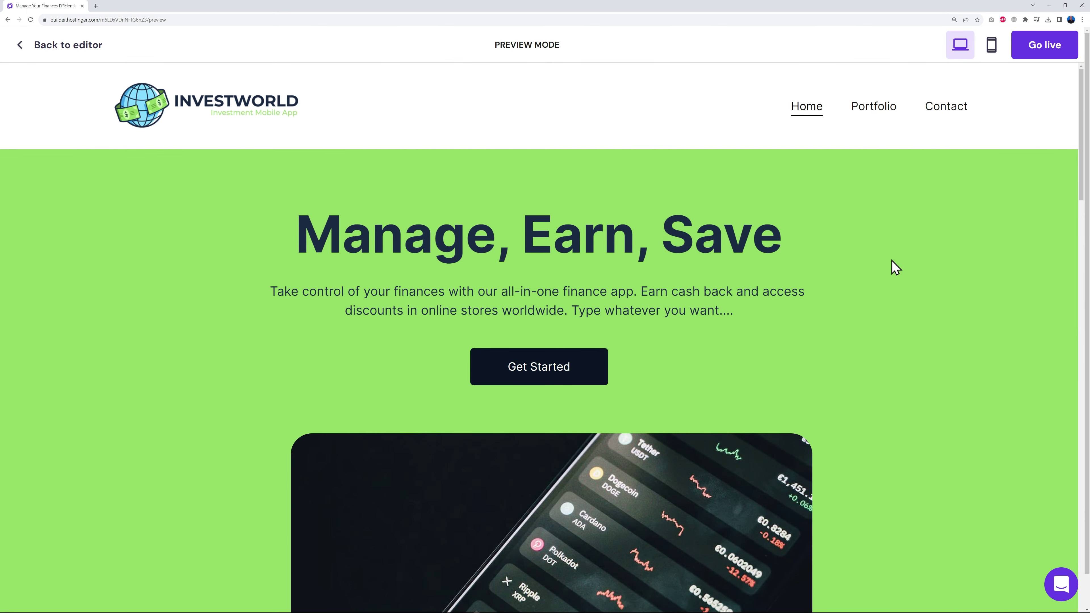
scroll(894, 266, down, 20)
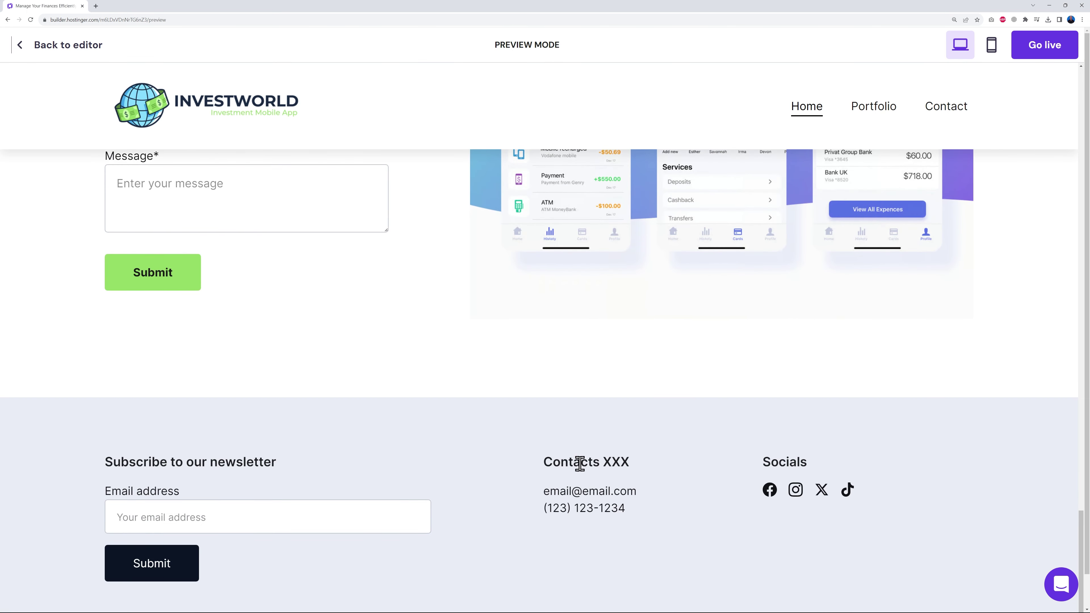
click(875, 106)
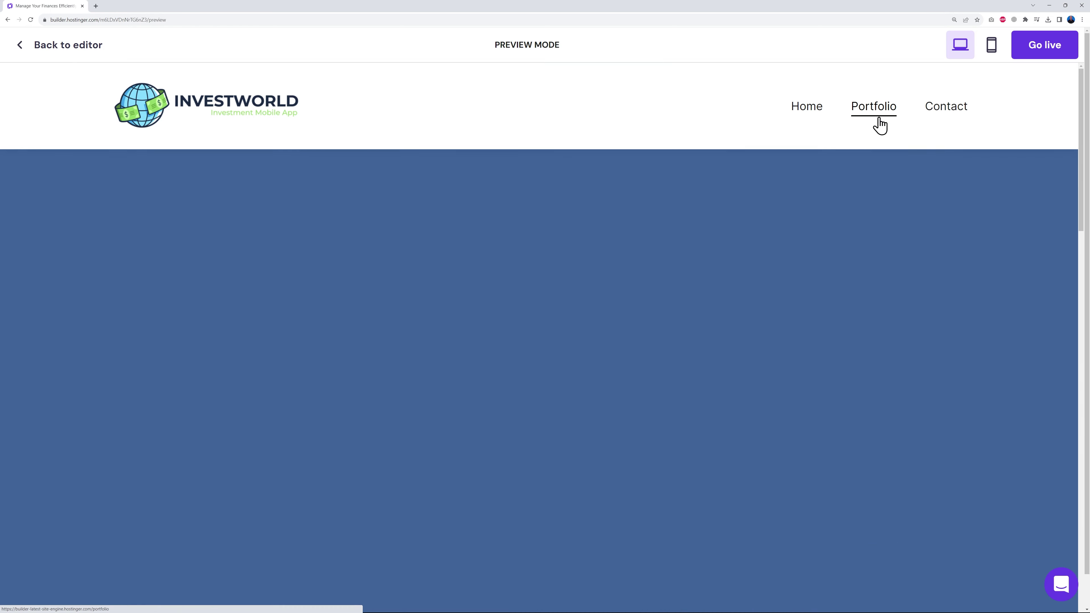
scroll(821, 412, down, 10)
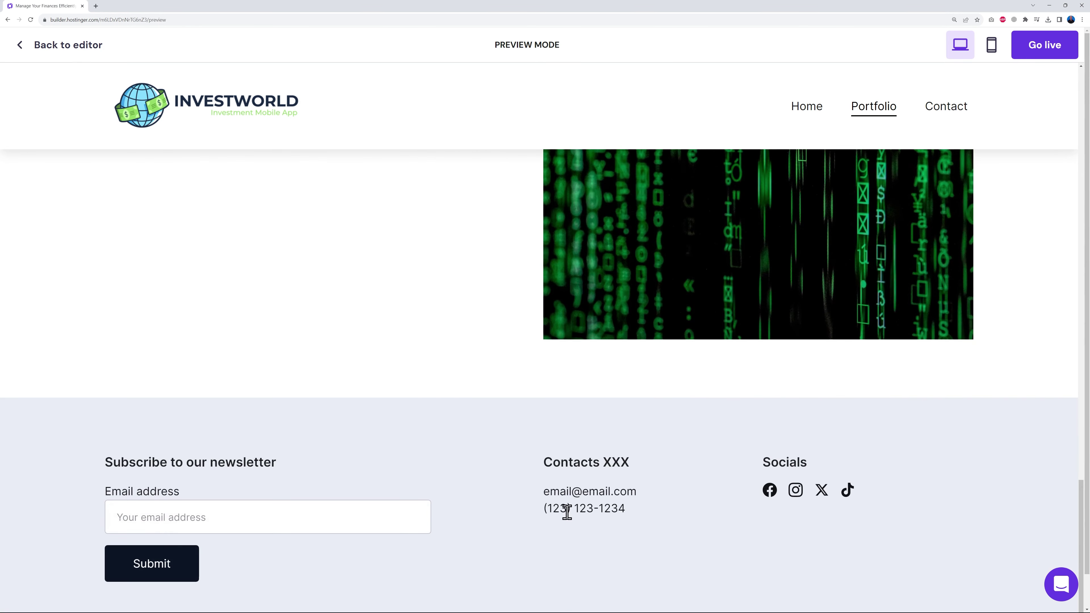
click(947, 106)
scroll(791, 431, down, 8)
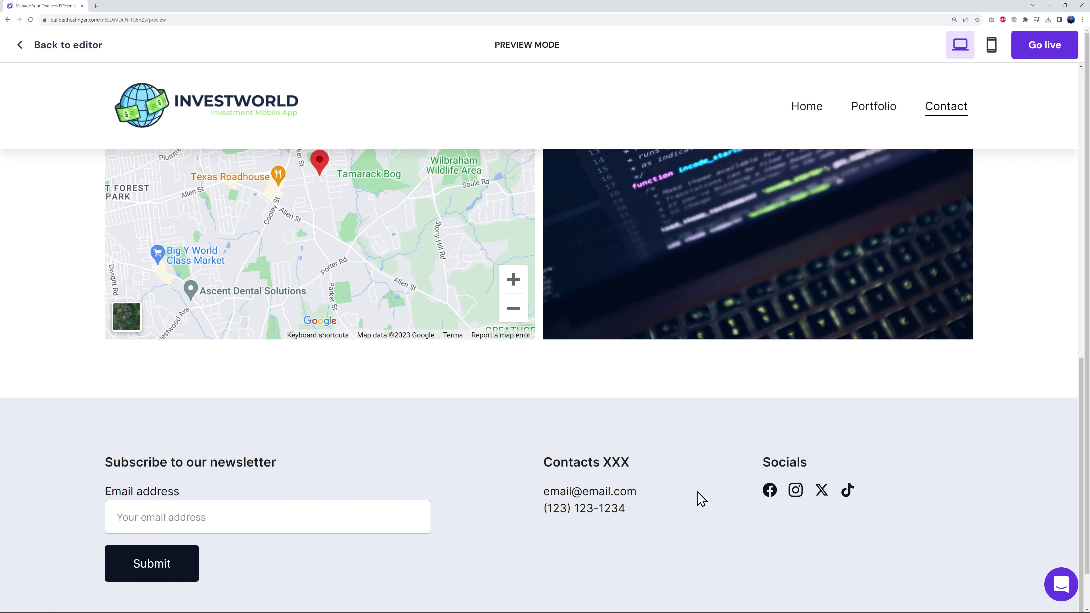
click(81, 51)
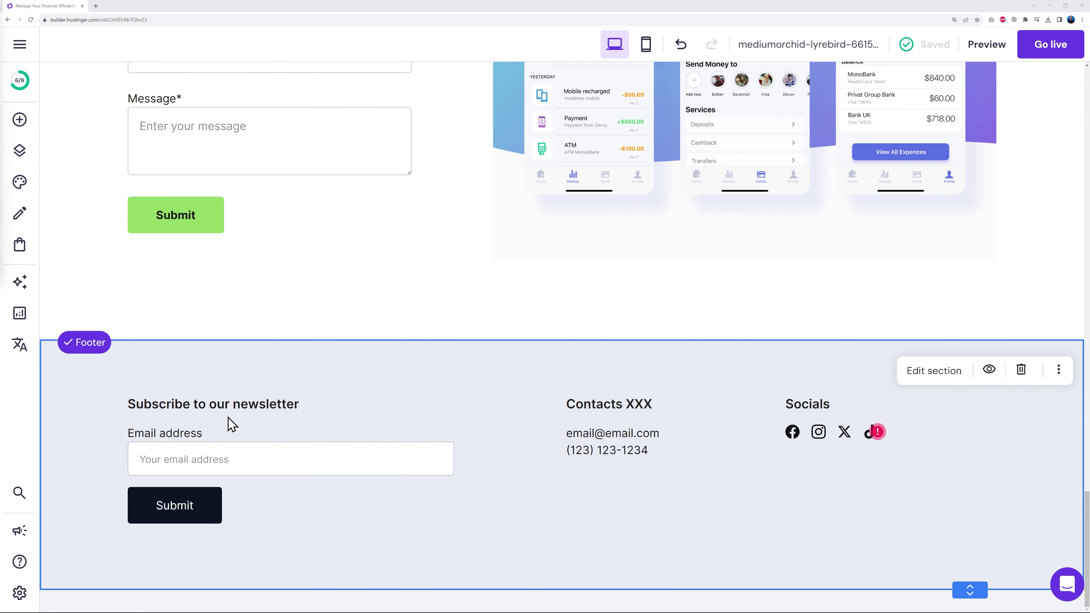
Review the general, field, button, style and animation settings of the footer's newsletter form, then close them
click(292, 458)
click(145, 395)
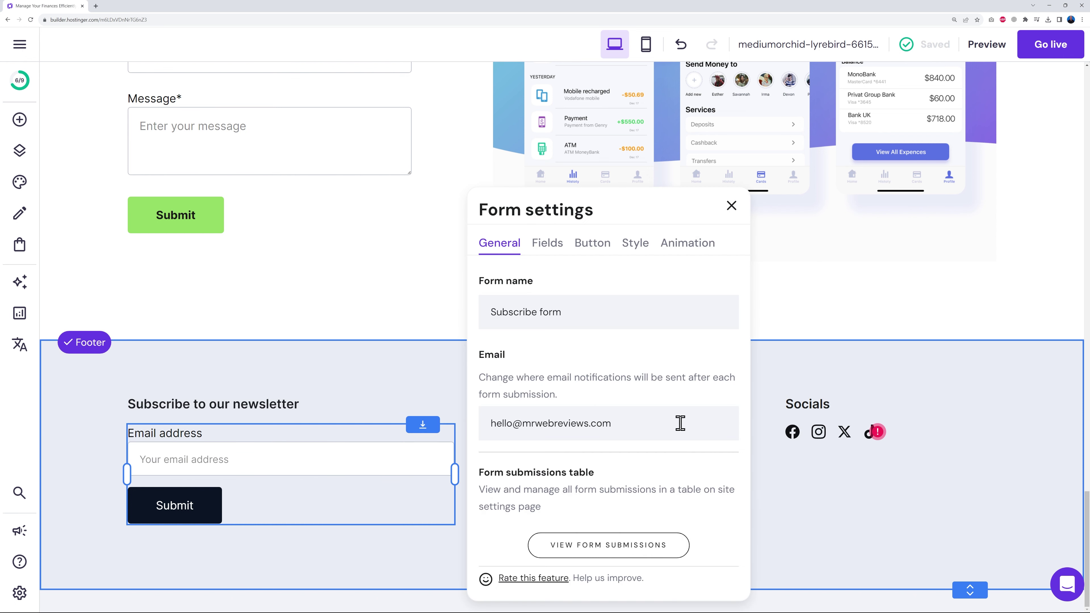
click(549, 244)
click(592, 249)
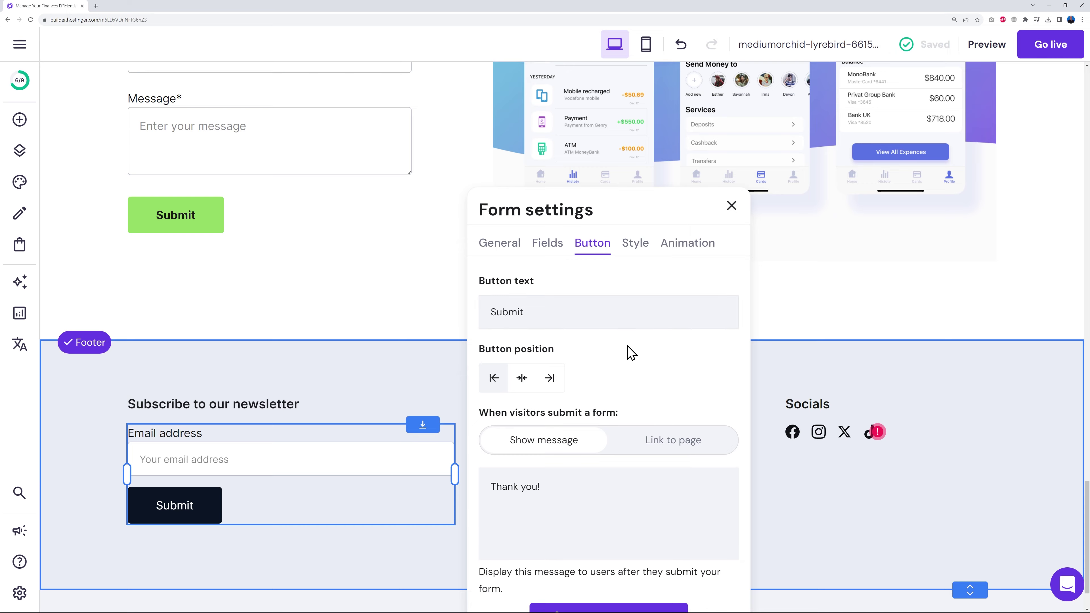
scroll(639, 420, down, 2)
scroll(635, 413, up, 2)
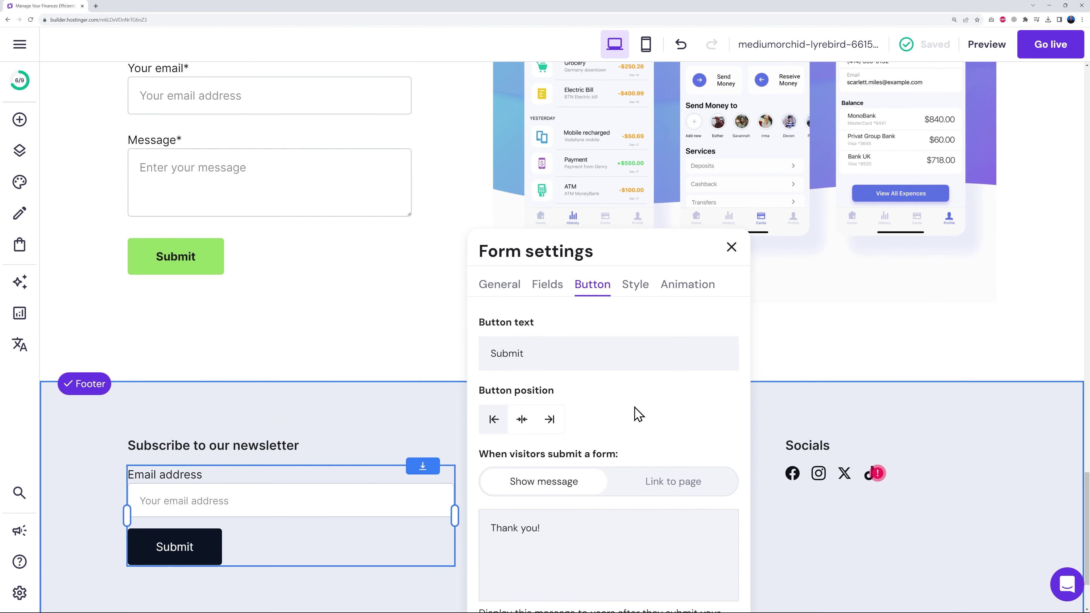
click(632, 295)
click(691, 297)
click(514, 285)
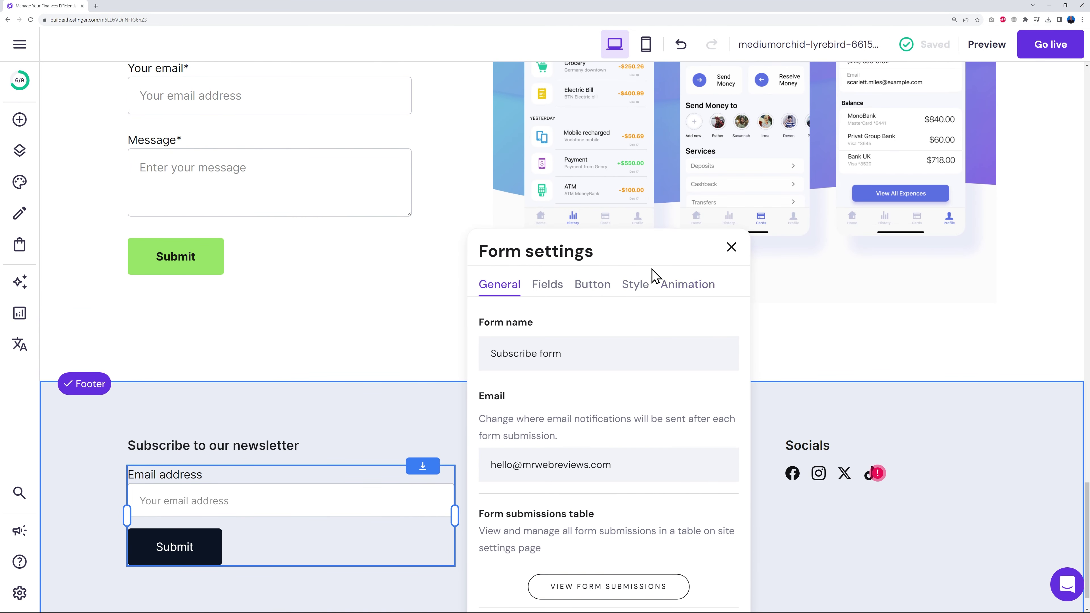
click(731, 249)
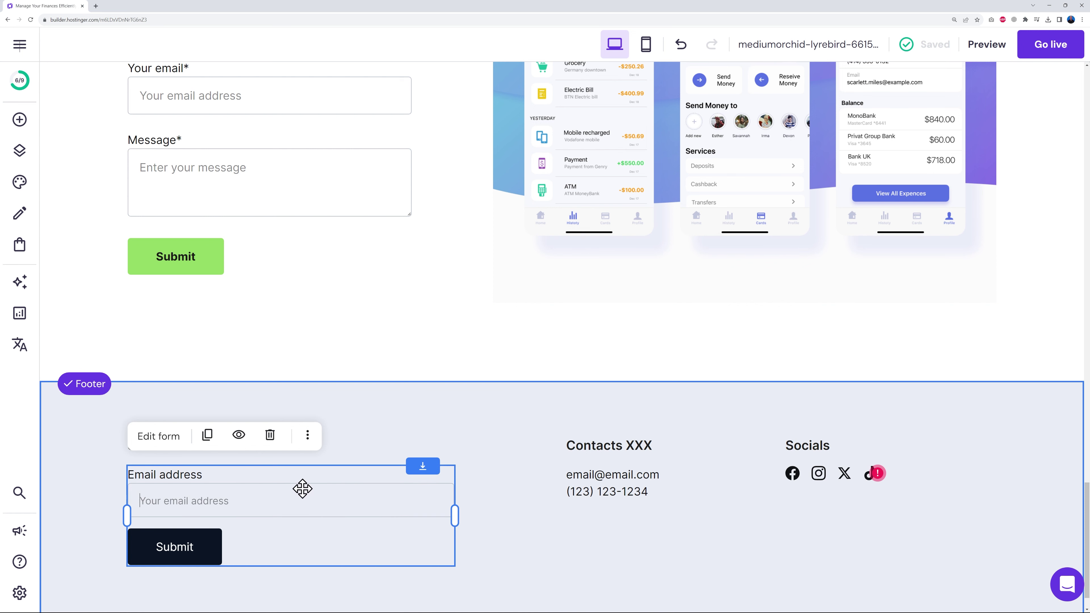
Delete the newsletter form and its "Subscribe to our newsletter" heading from the footer
click(273, 442)
click(256, 466)
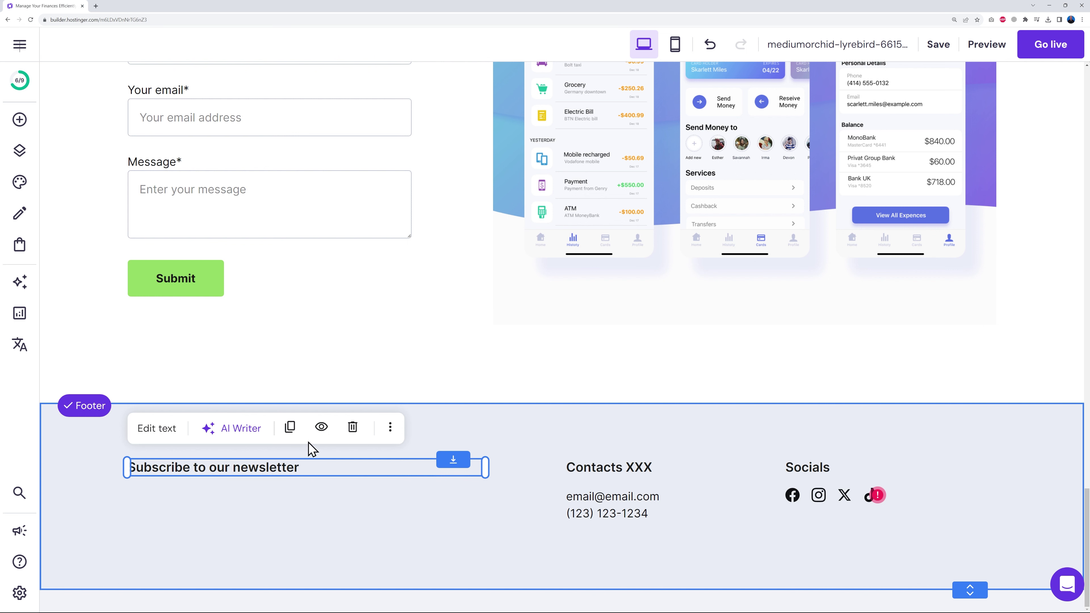
click(353, 428)
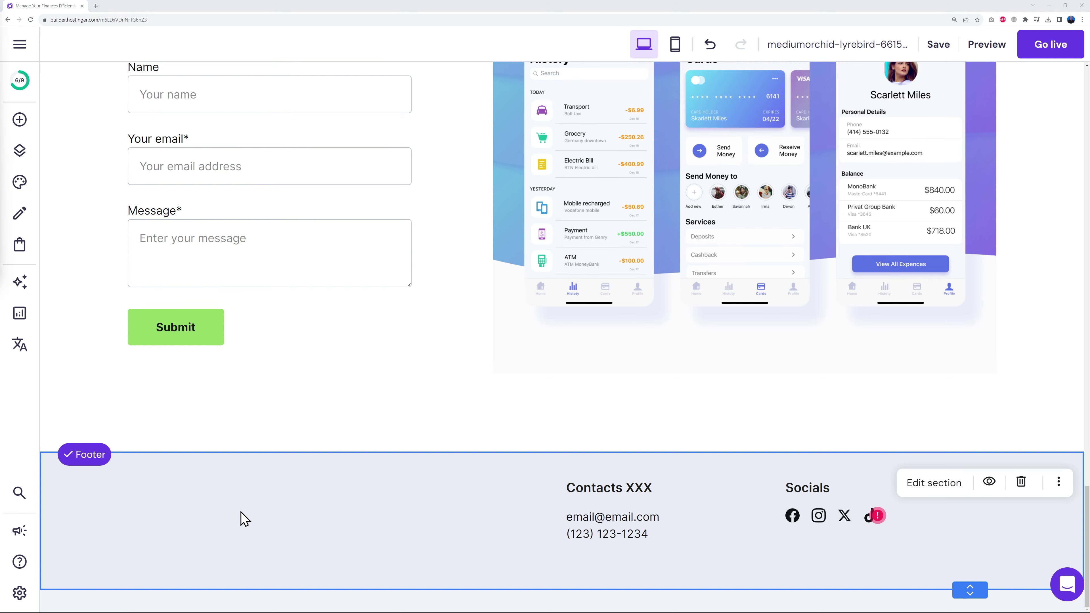
Add an image element to the footer and place it in the empty space beside the Contacts column
click(20, 122)
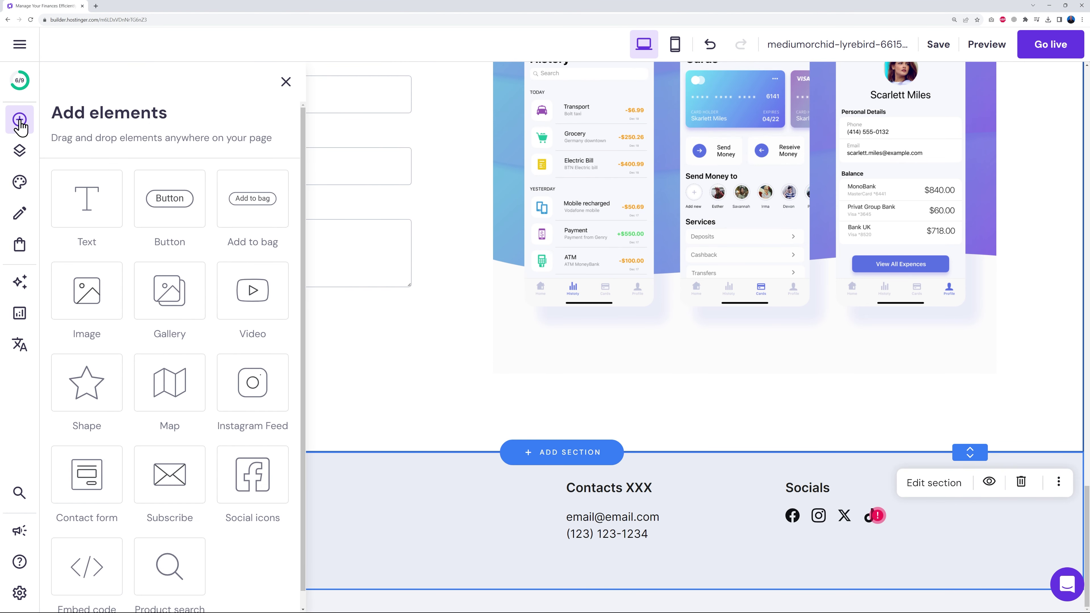
drag(87, 295, 372, 518)
drag(545, 565, 306, 544)
scroll(362, 471, down, 3)
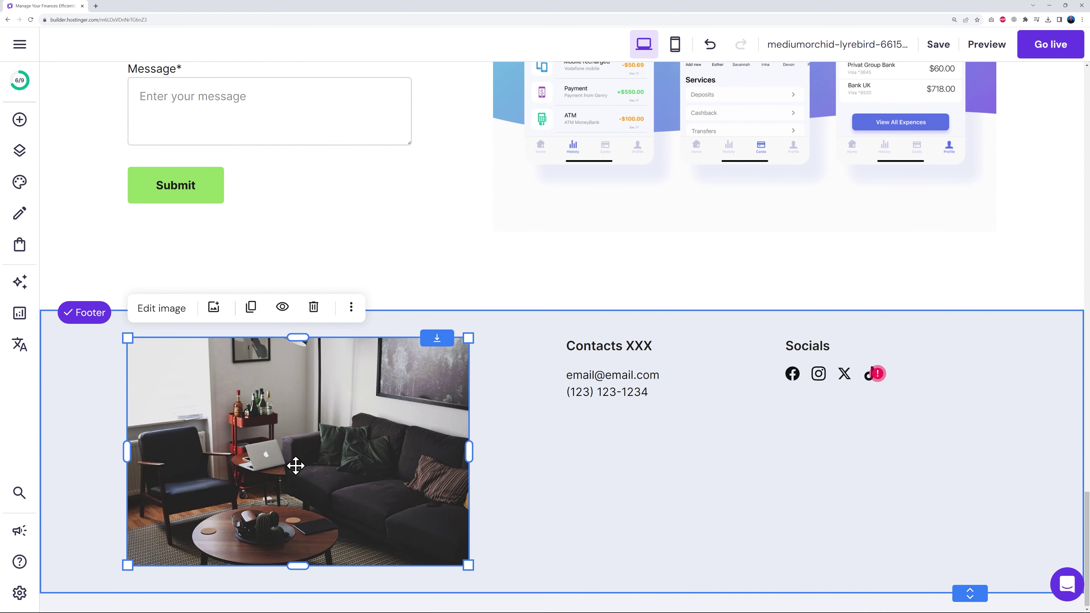
Replace the footer's placeholder image with invest-world-logo from the media library and close the image settings
click(163, 313)
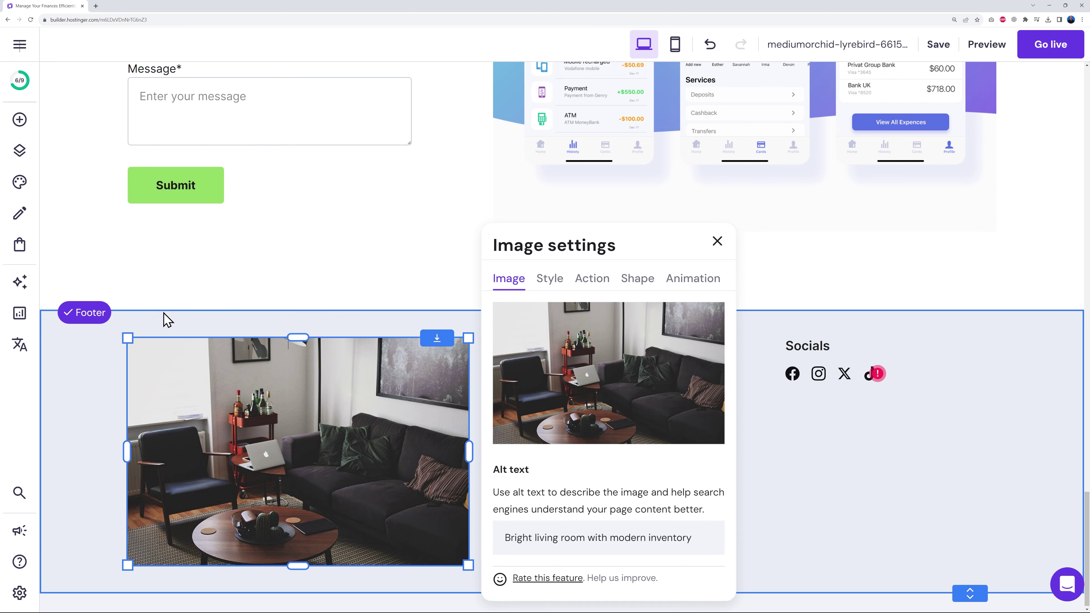
click(620, 397)
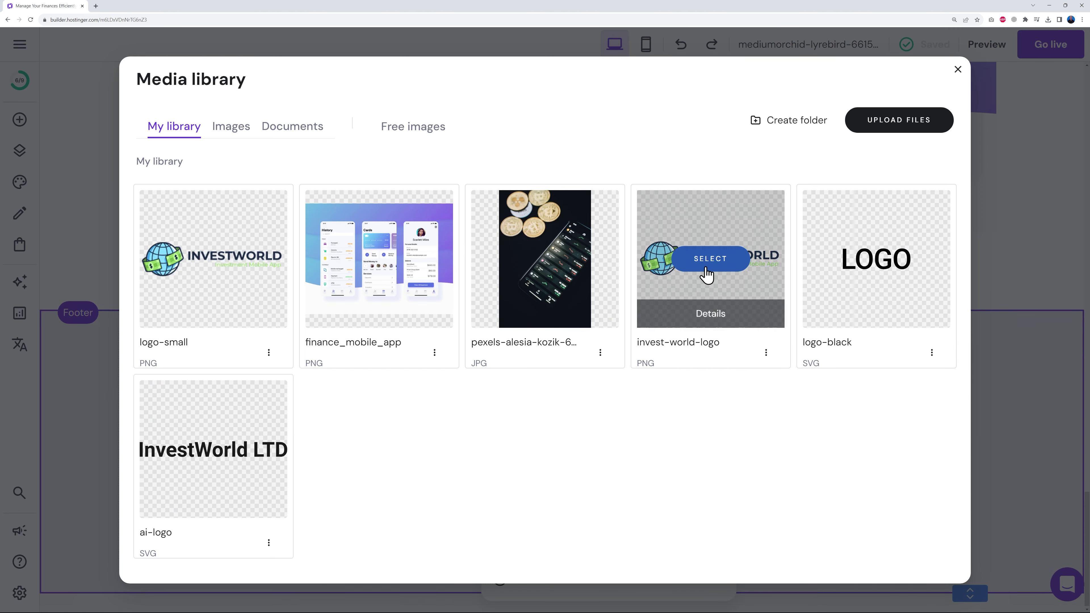
click(718, 262)
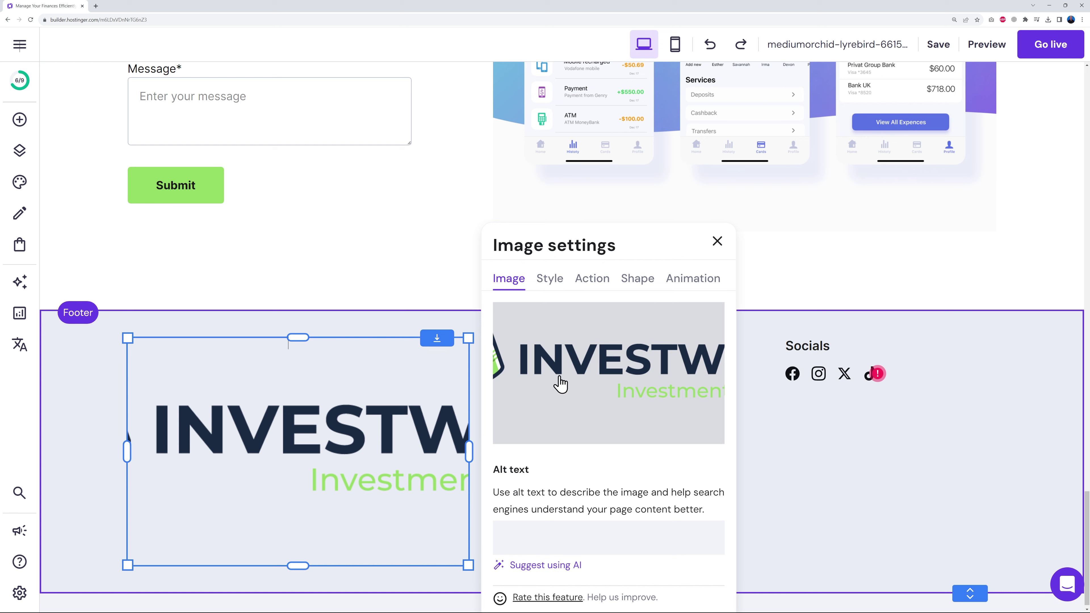
click(717, 242)
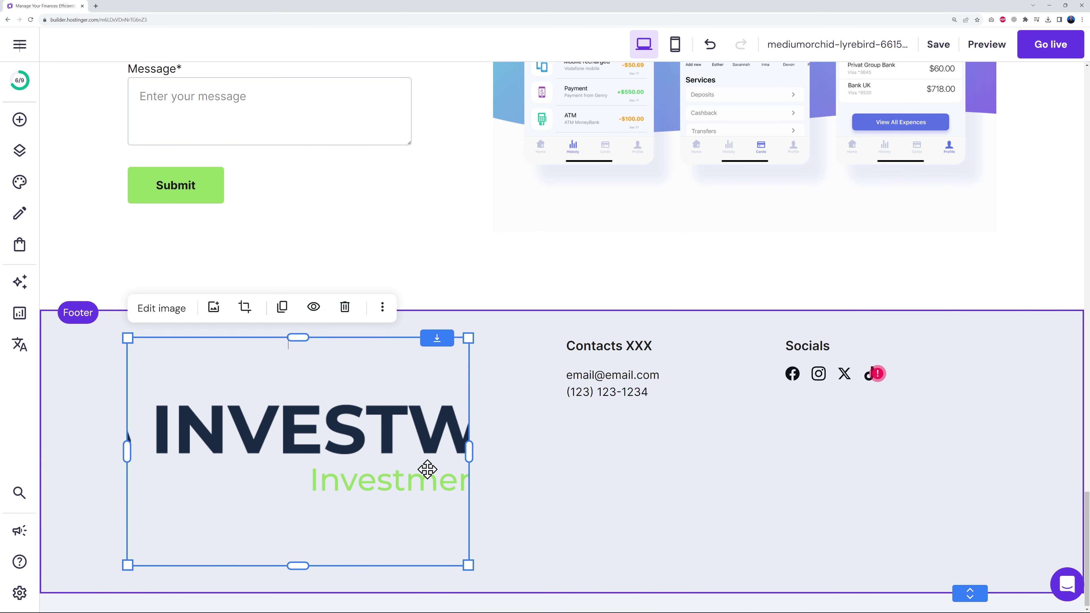
Widen the footer image until the whole logo shows, then scale it down and move it to the footer's upper-left corner
drag(470, 459, 996, 459)
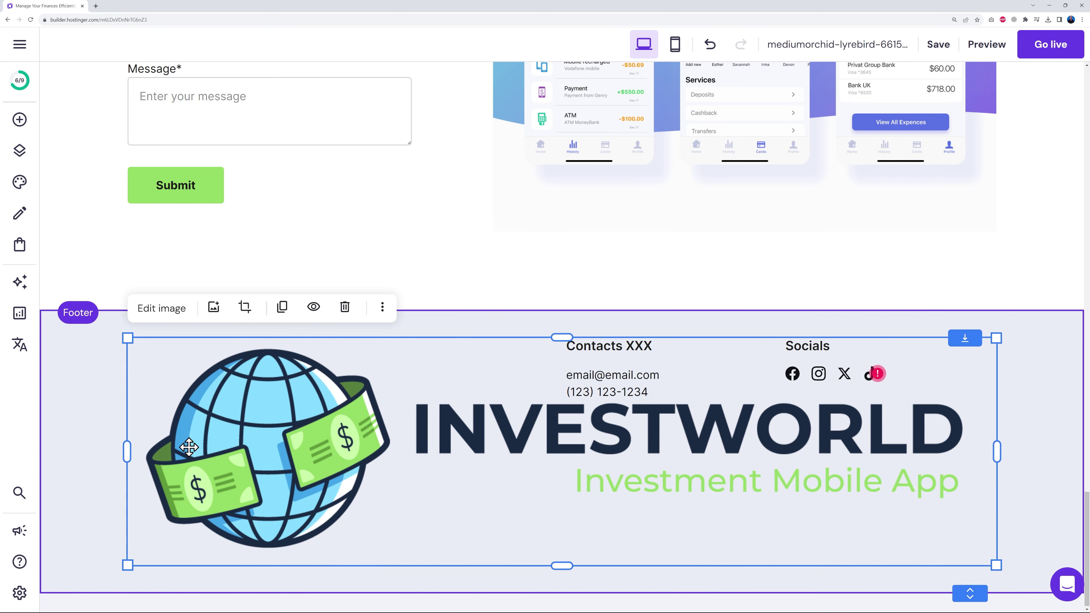
drag(997, 338, 480, 473)
drag(389, 524, 381, 415)
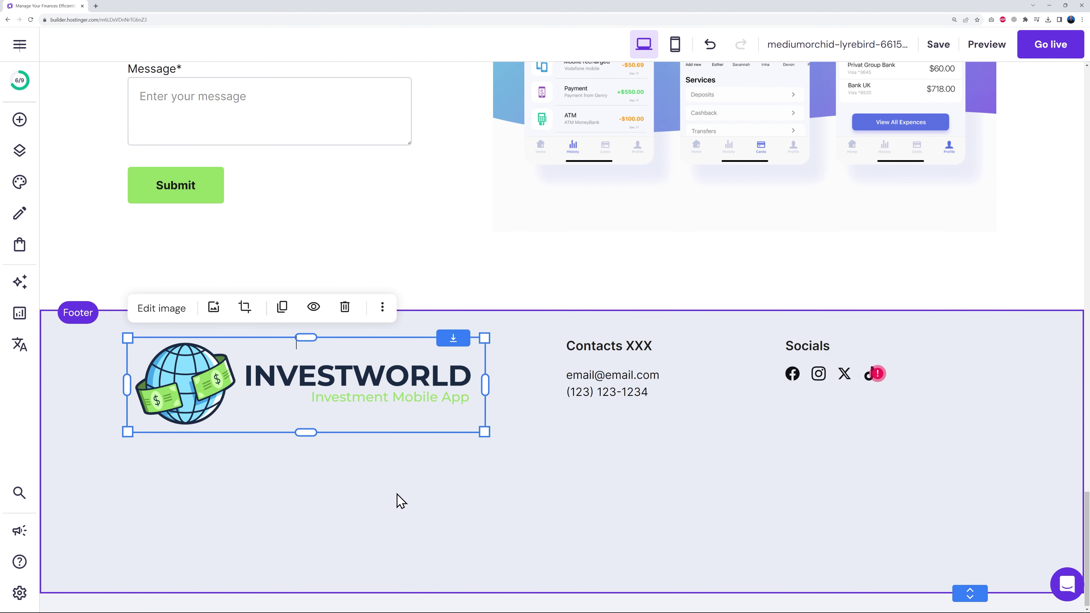
Shrink the footer logo further, realign it near the footer's upper edge and deselect it
drag(485, 340, 405, 360)
drag(363, 403, 360, 382)
drag(403, 410, 411, 413)
click(845, 467)
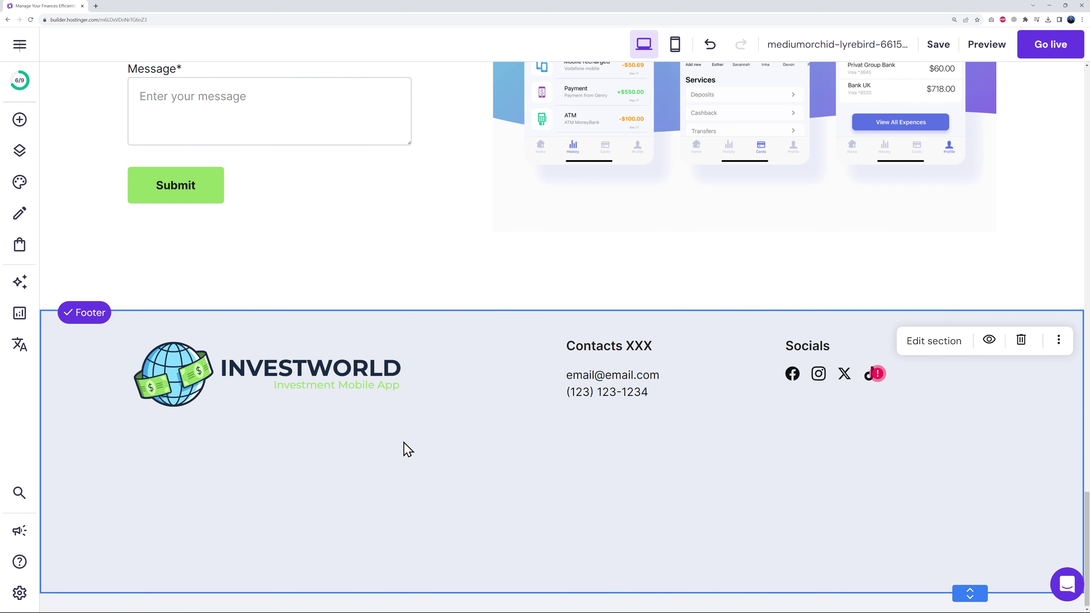
click(343, 370)
click(508, 446)
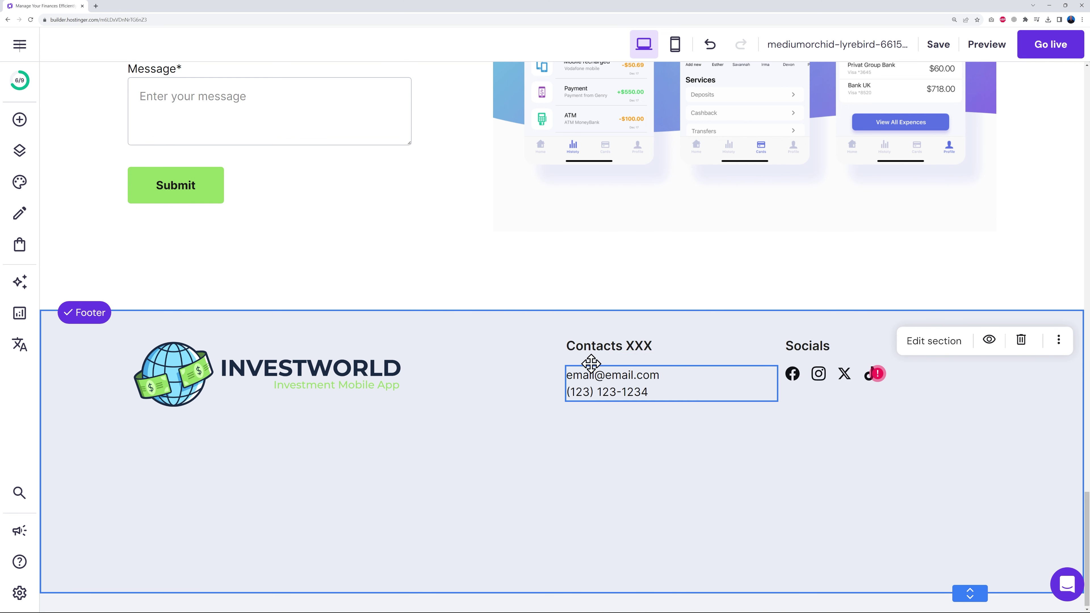
Move the footer's Contacts heading and details closer to the logo, and remove XXX from the heading
drag(627, 347, 534, 394)
click(650, 448)
double_click(563, 346)
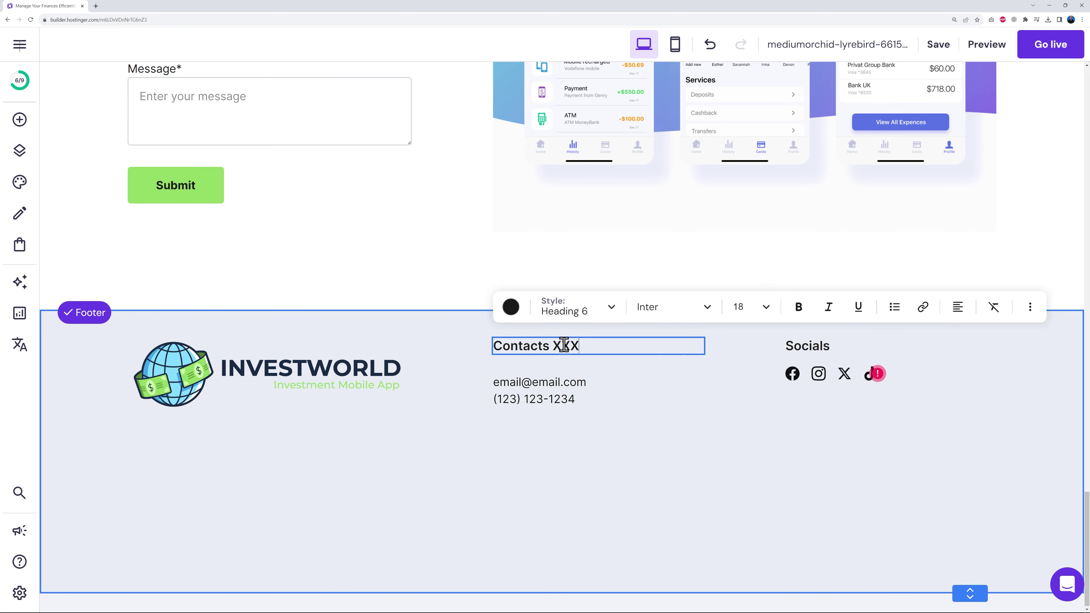
double_click(563, 345)
key(BackSpace)
key(Escape)
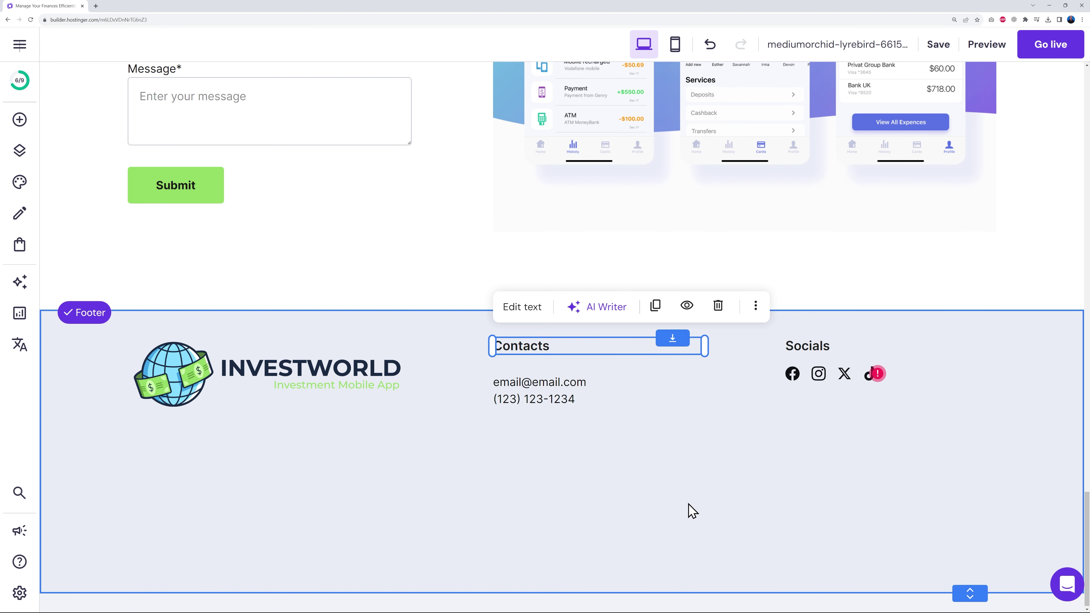
click(655, 493)
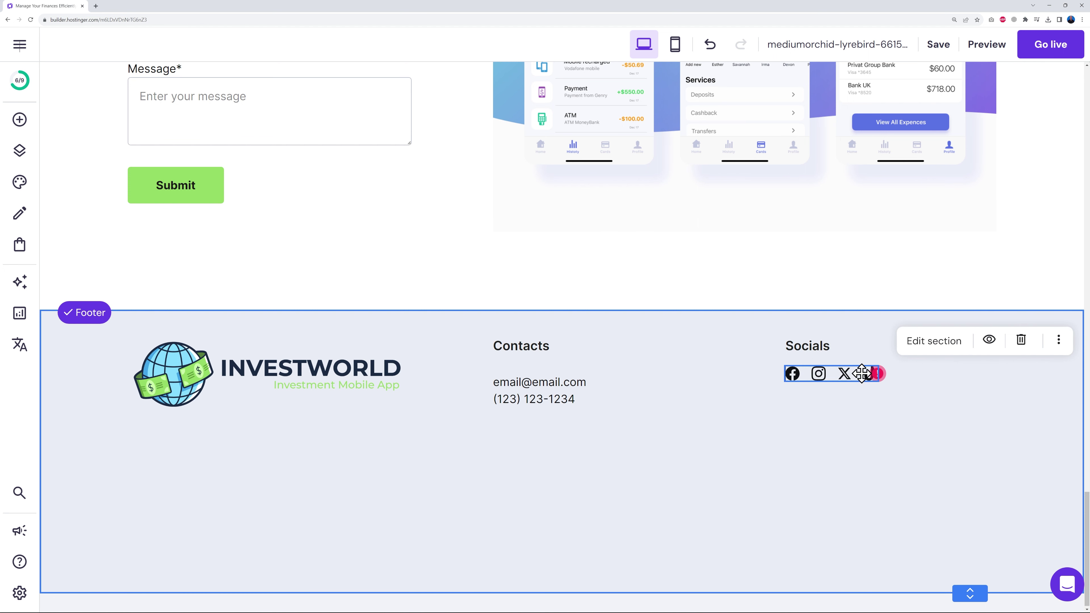
click(865, 381)
click(832, 337)
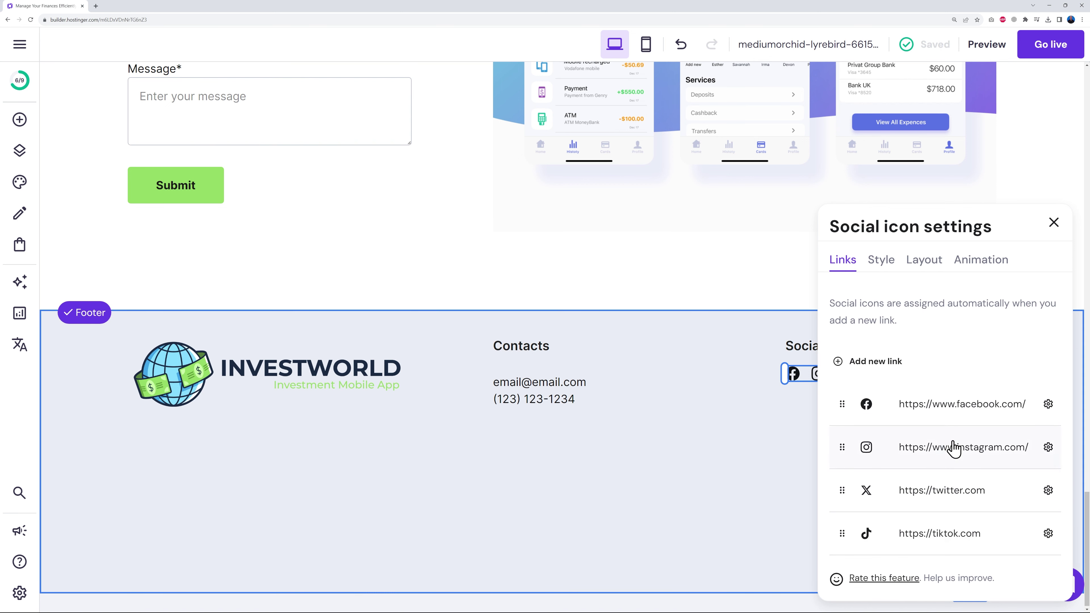
click(884, 365)
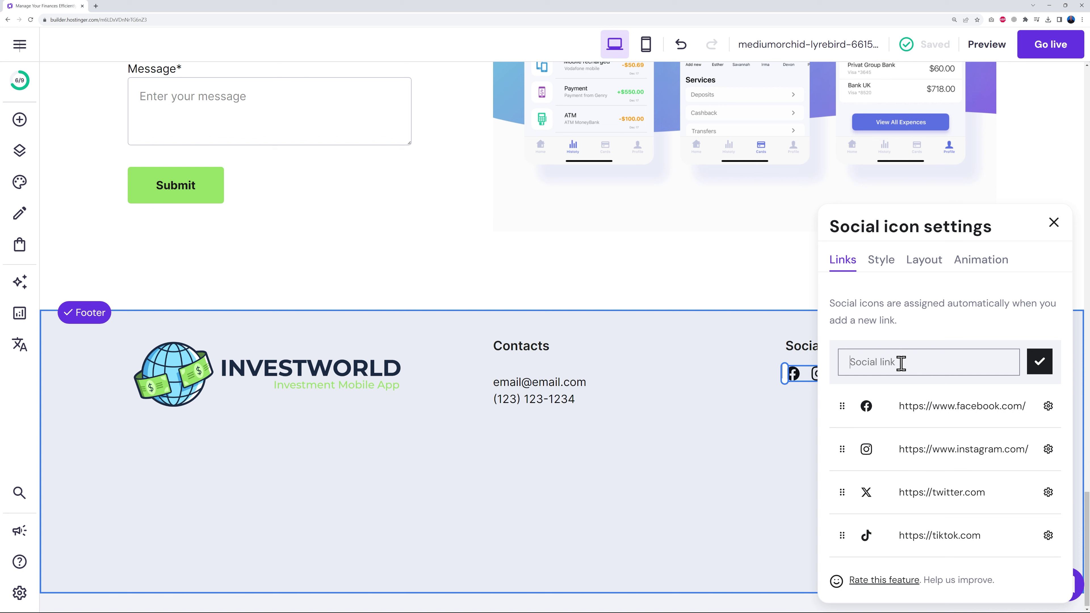
key(ctrl+v)
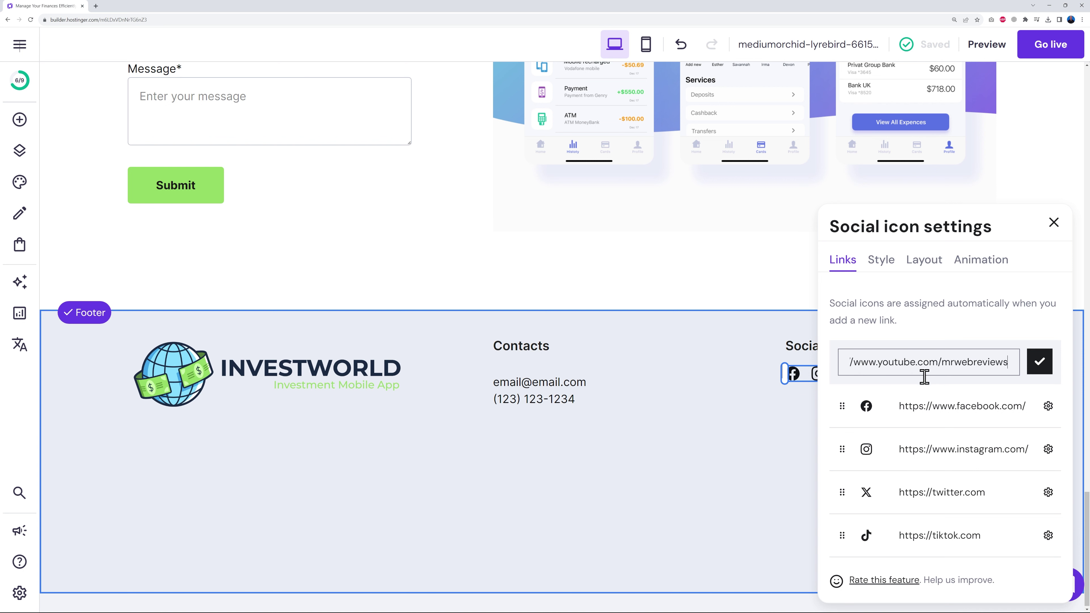
click(1040, 362)
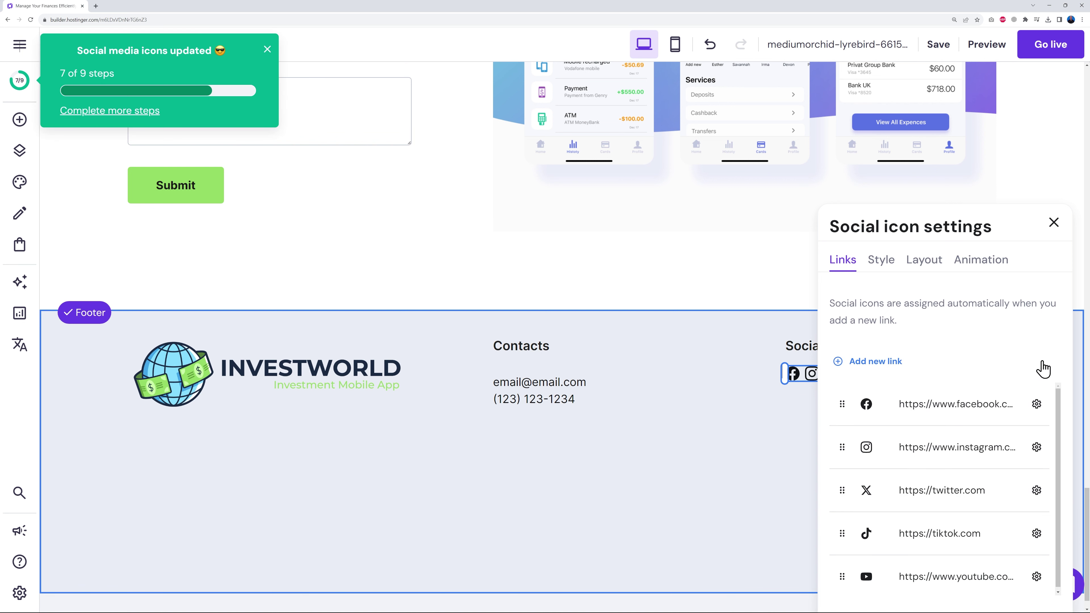